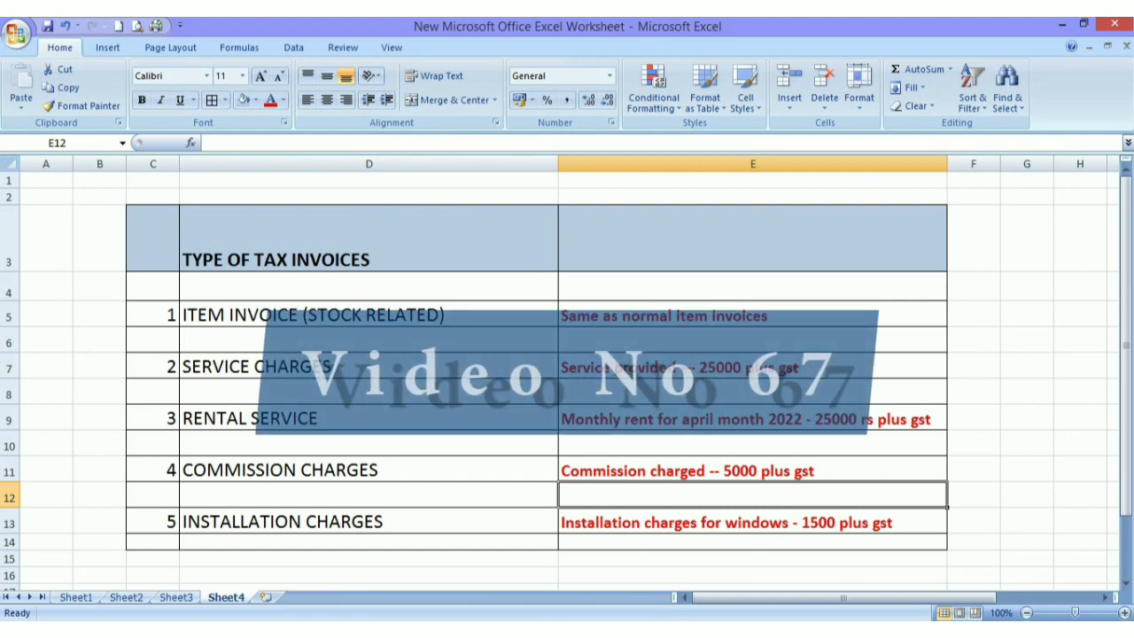
# Step: Select the ITEM INVOICE (STOCK RELATED) entry in the list of tax invoice types and switch to TallyPrime
pyautogui.click(246, 305)
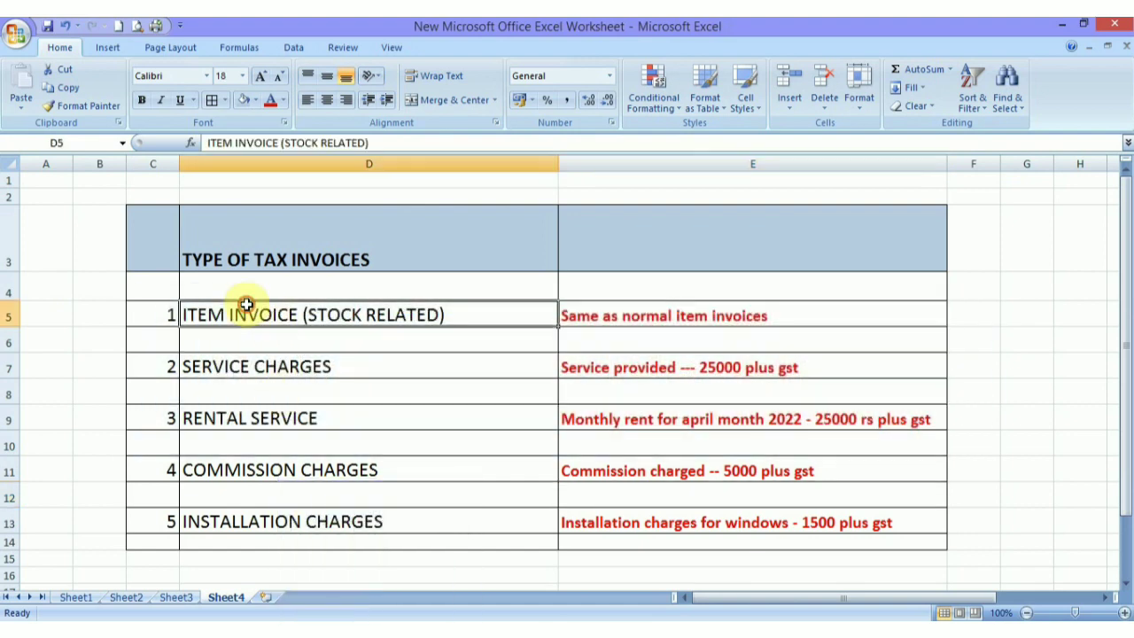
pyautogui.hotkey('alt', 'Tab')
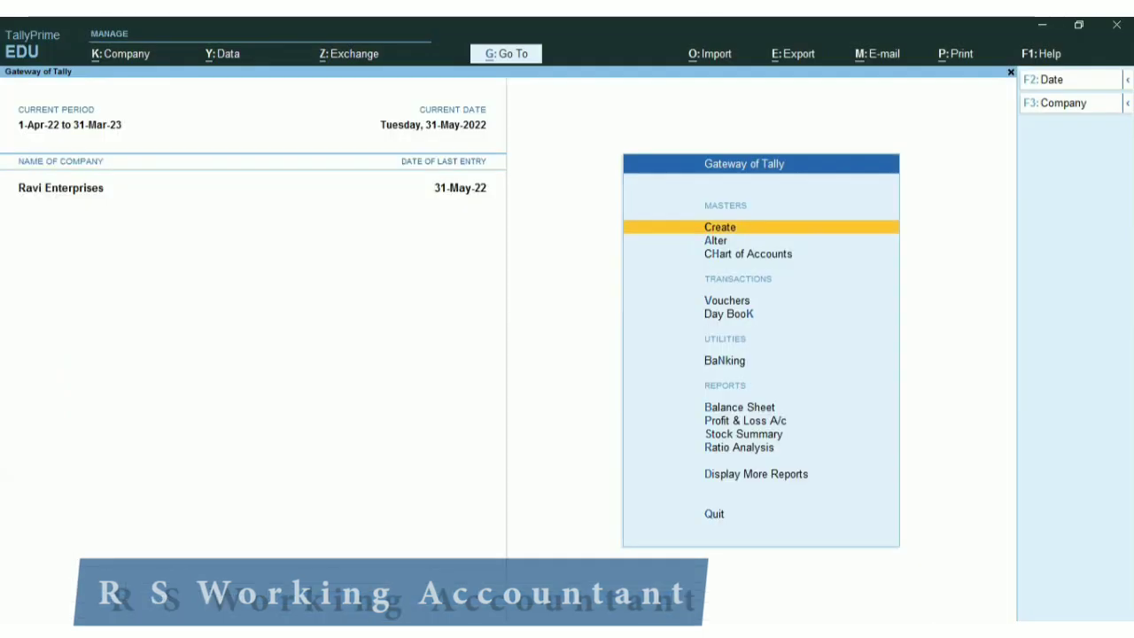
pyautogui.press('d')
pyautogui.press('a')
pyautogui.press('l')
pyautogui.hotkey('alt', 'Tab')
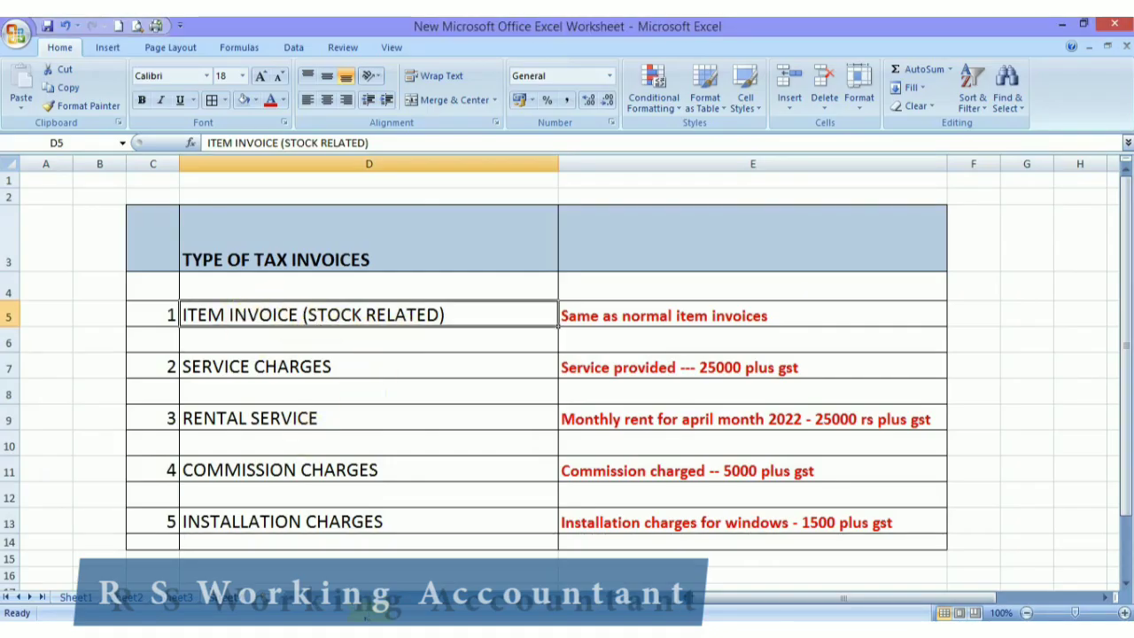
pyautogui.hotkey('alt', 'Tab')
pyautogui.press('Escape')
pyautogui.press('Escape')
pyautogui.press('Escape')
pyautogui.press('Escape')
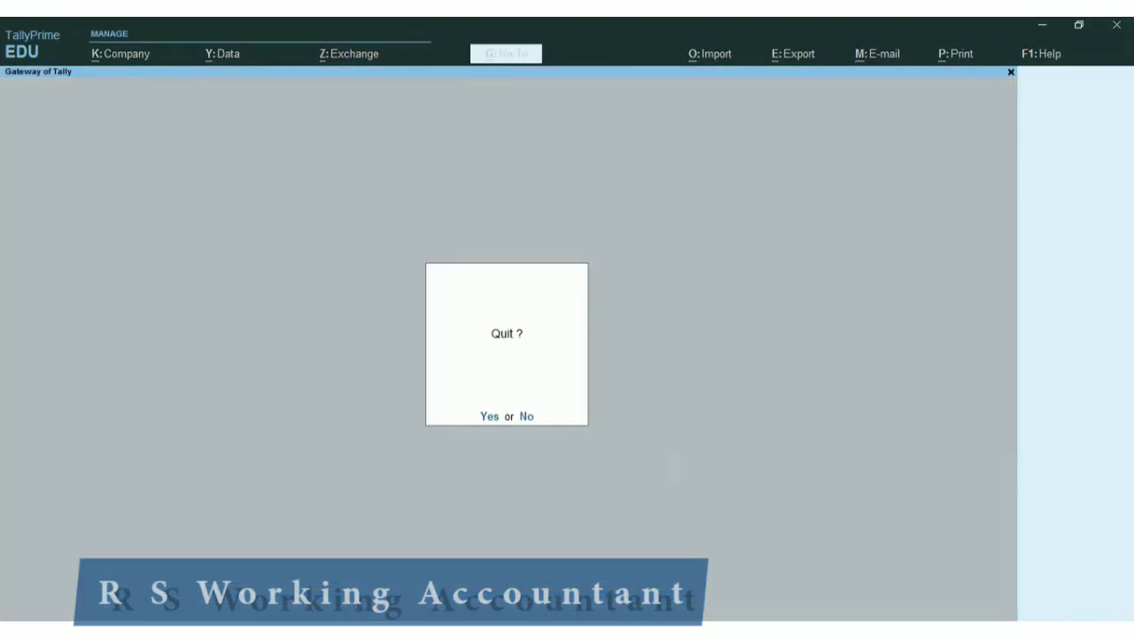
pyautogui.press('Escape')
# Step: Open the last 2-May-22 sales voucher in the Xps Developers ledger and compare it with the item invoice entry in Excel
pyautogui.write('dalXps')
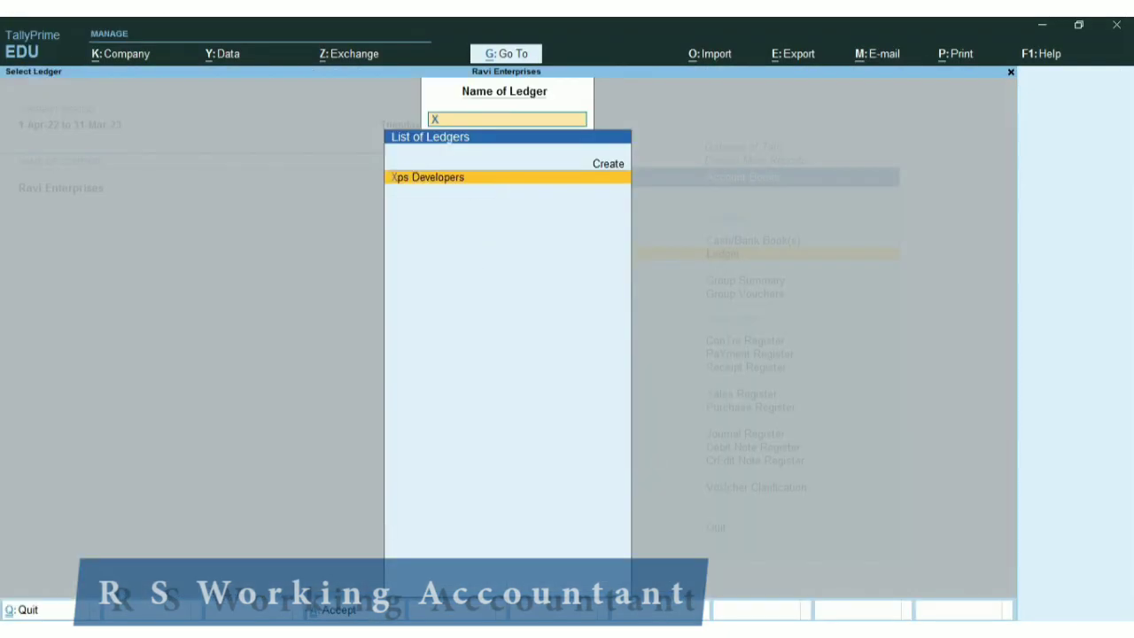
pyautogui.press('Return')
pyautogui.press('Down')
pyautogui.press('Down')
pyautogui.press('Down')
pyautogui.press('Down')
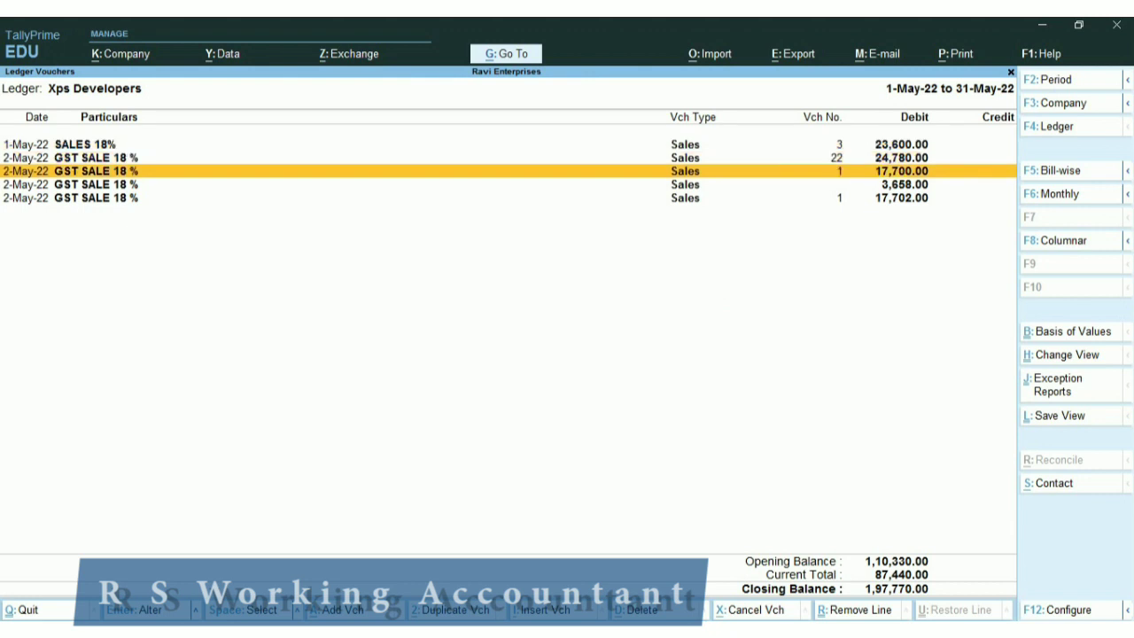
pyautogui.press('Return')
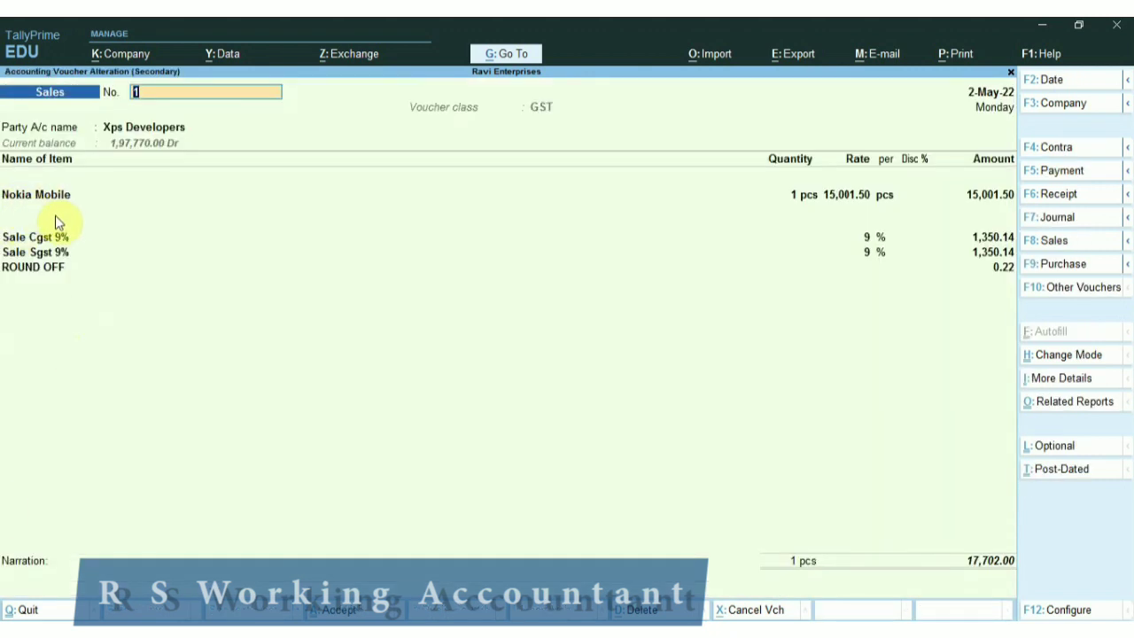
pyautogui.moveTo(427, 629)
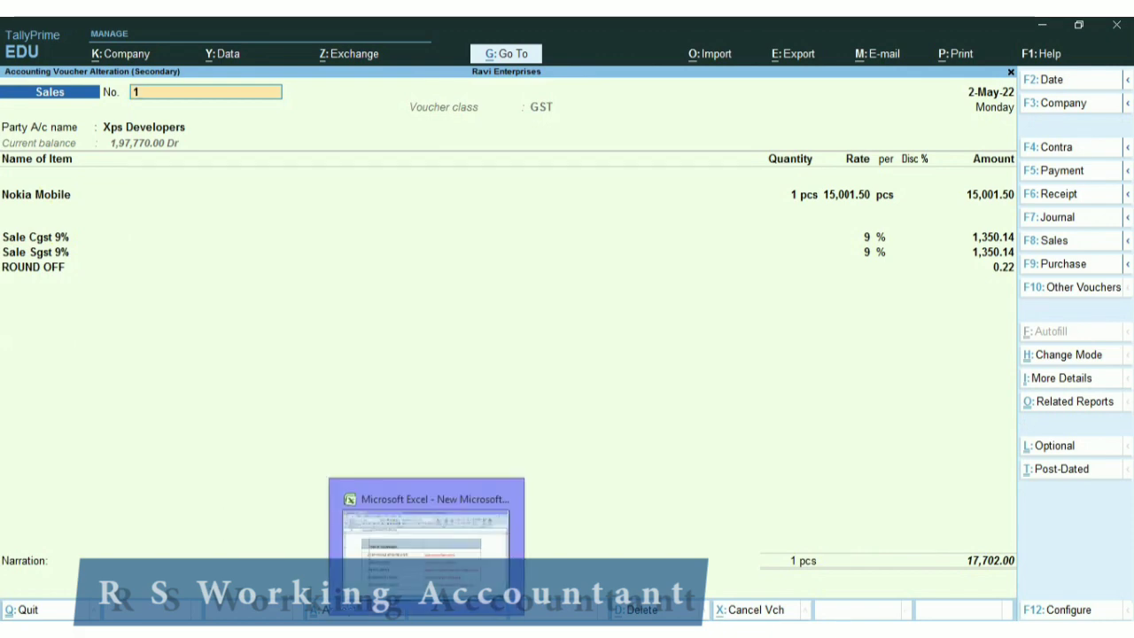
pyautogui.click(426, 629)
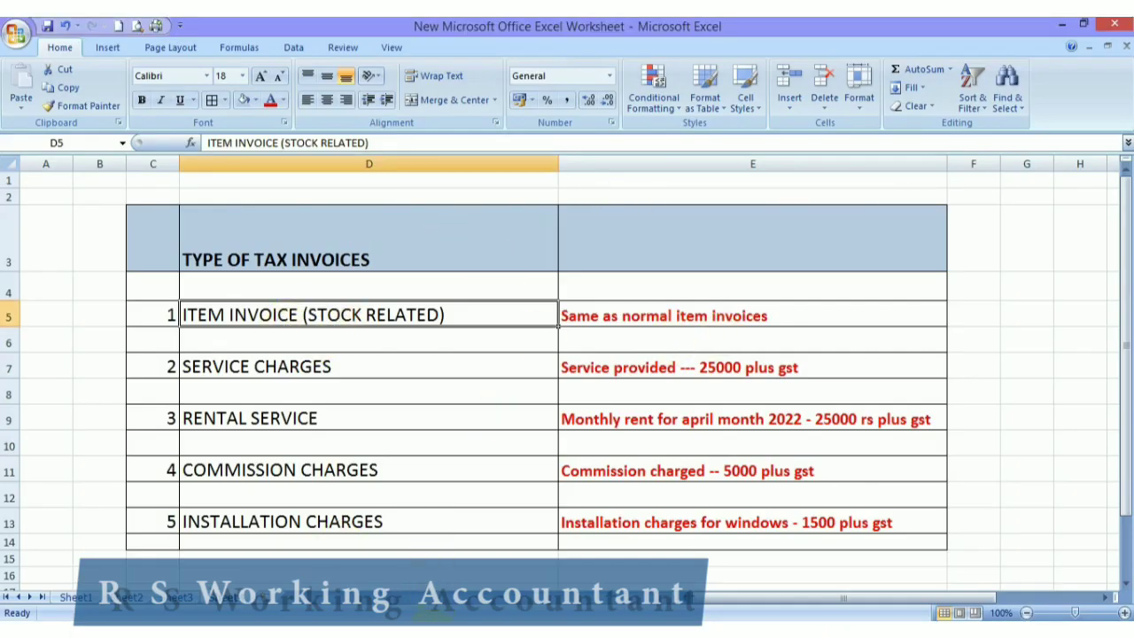
pyautogui.click(426, 630)
# Step: Close this voucher and open sales voucher 22 from the Xps Developers ledger
pyautogui.press('Escape')
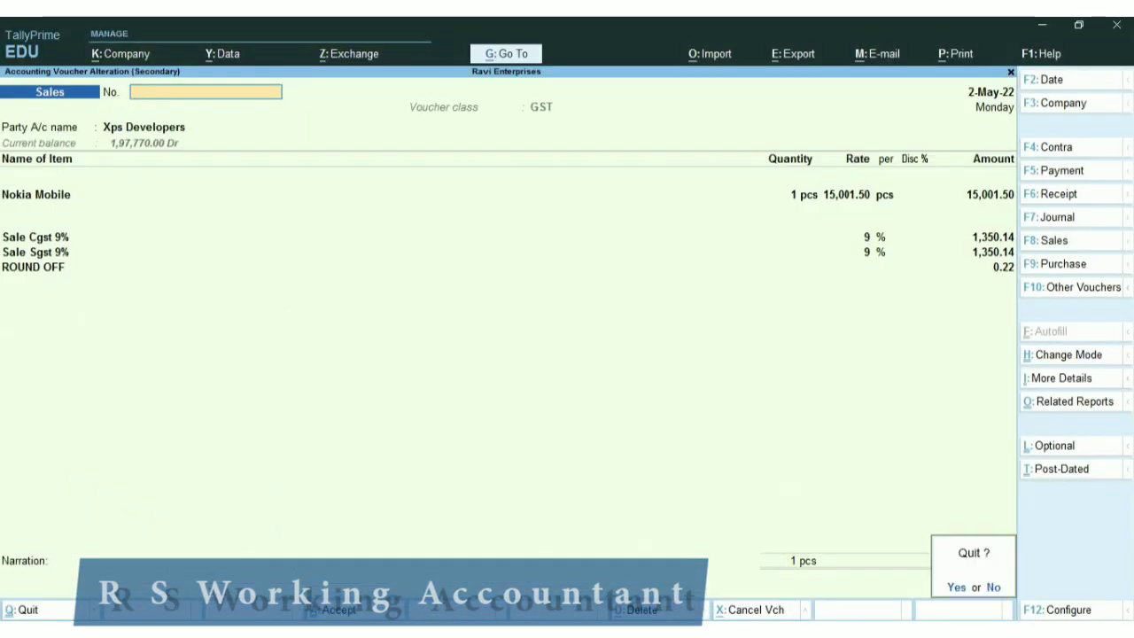
pyautogui.press('y')
pyautogui.press('Up')
pyautogui.press('Up')
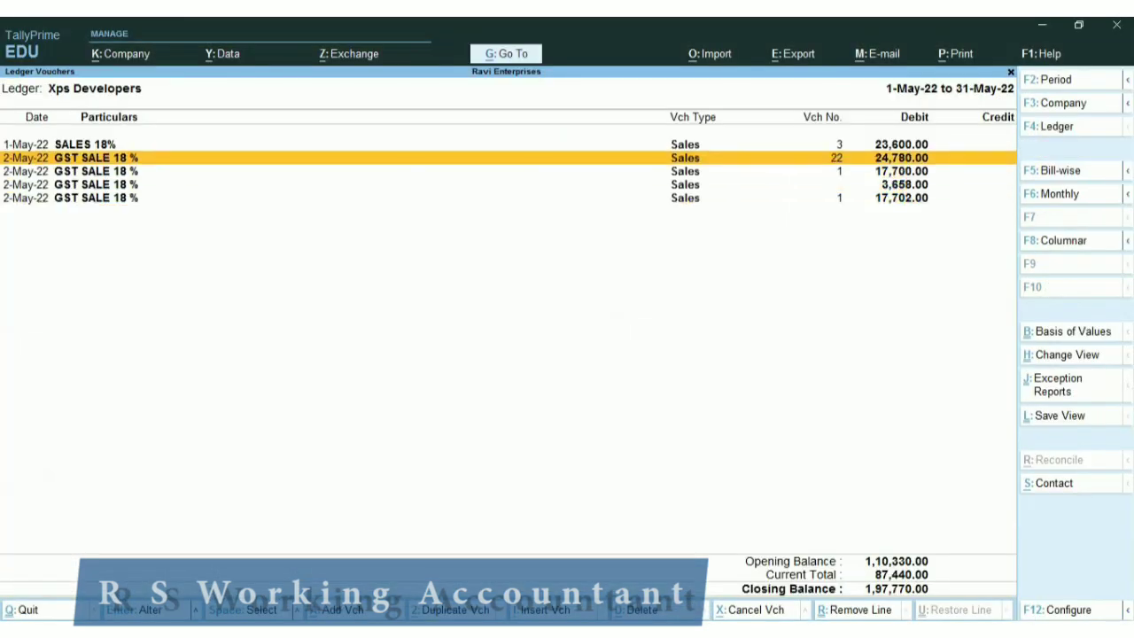
pyautogui.press('Return')
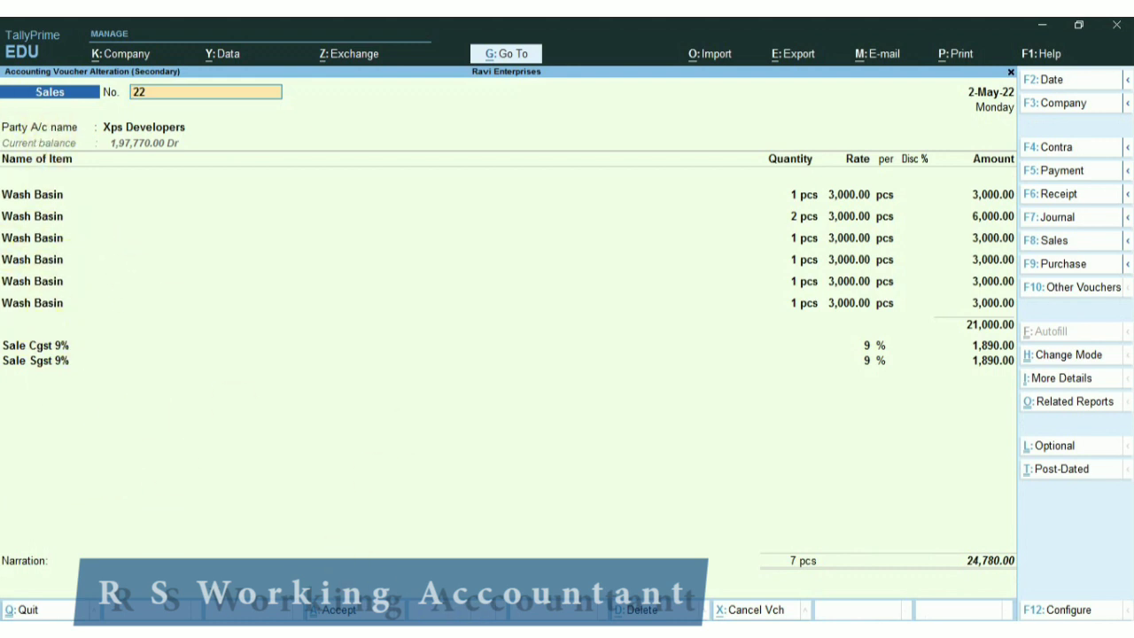
# Step: Leave the ledger reports for the Gateway of Tally and look up the SERVICE CHARGES entry in the Excel list
pyautogui.hotkey('alt', 'Tab')
pyautogui.press('BackSpace')
pyautogui.press('BackSpace')
pyautogui.press('Escape')
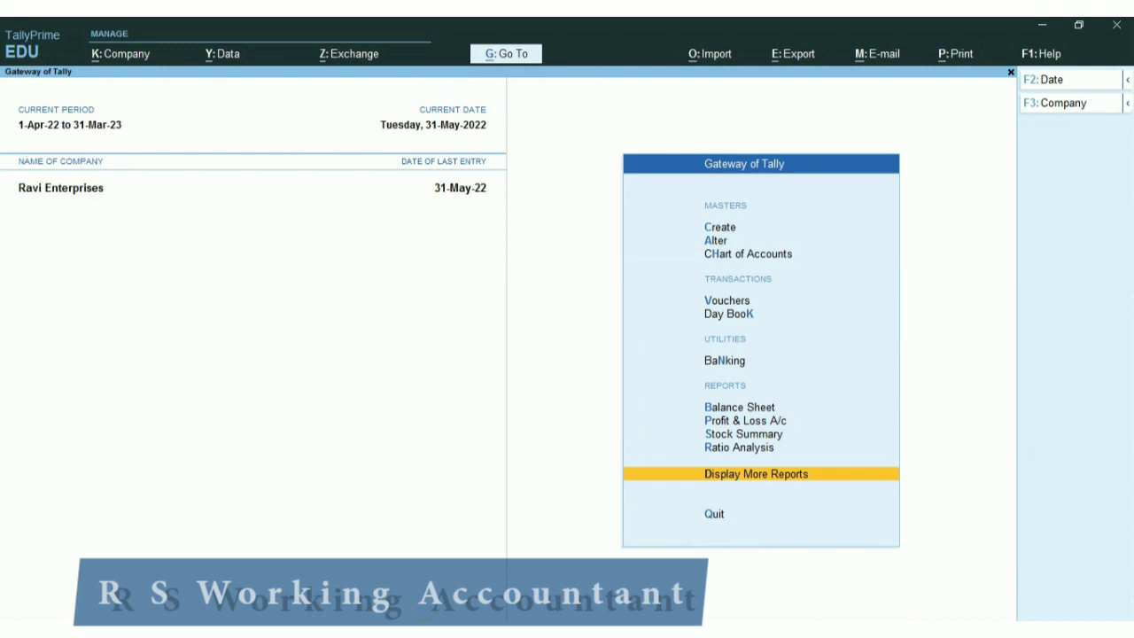
pyautogui.press('Escape')
pyautogui.press('Escape')
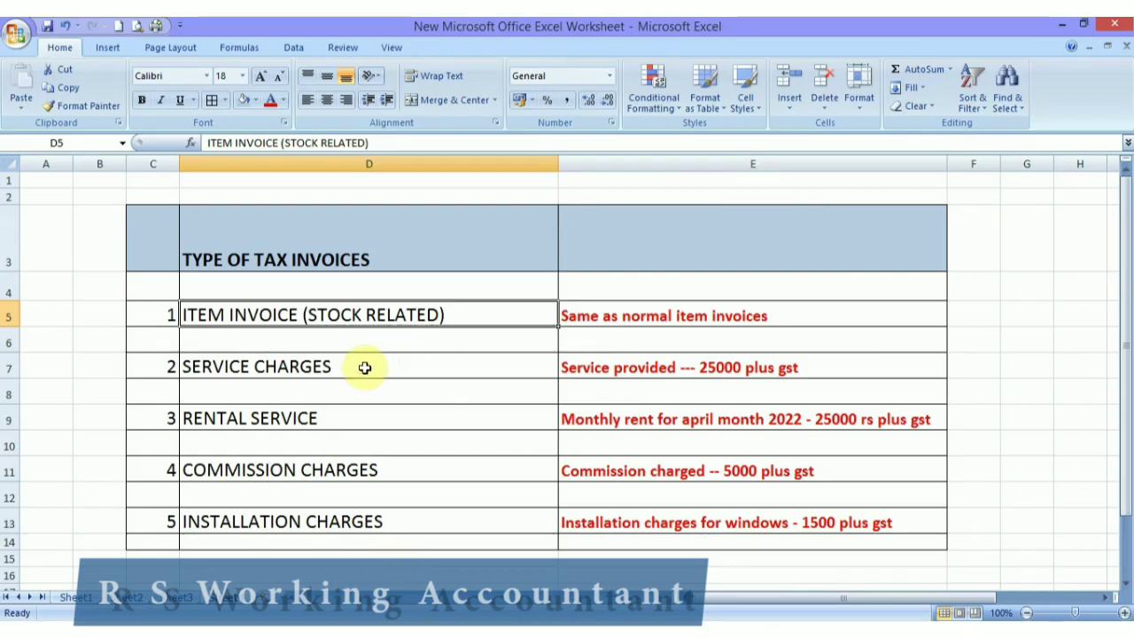
pyautogui.click(364, 367)
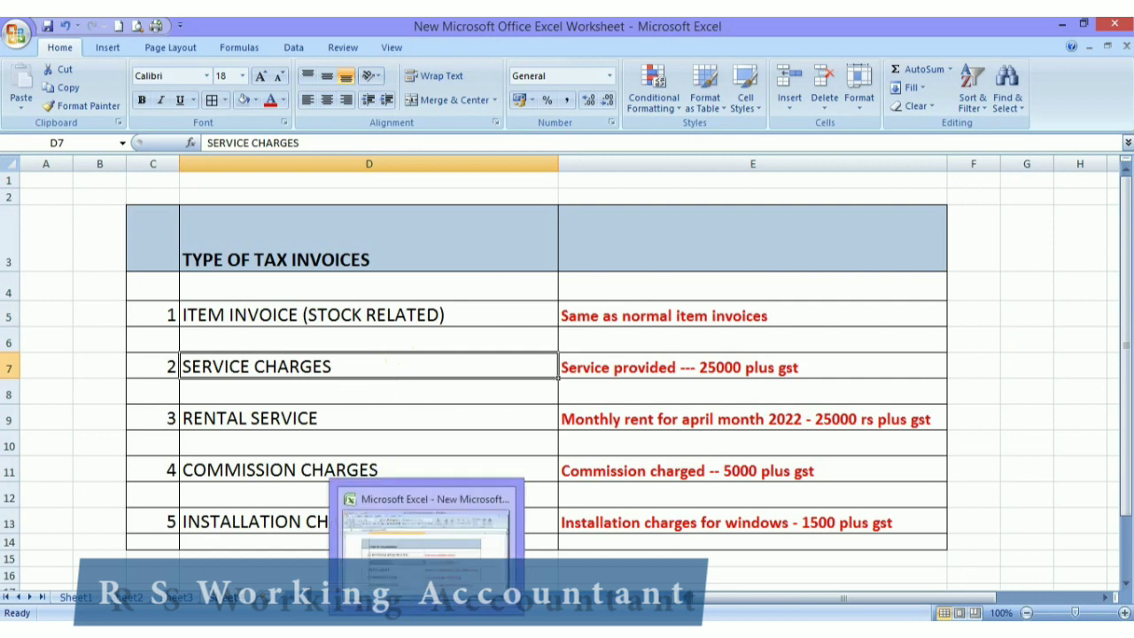
pyautogui.click(634, 373)
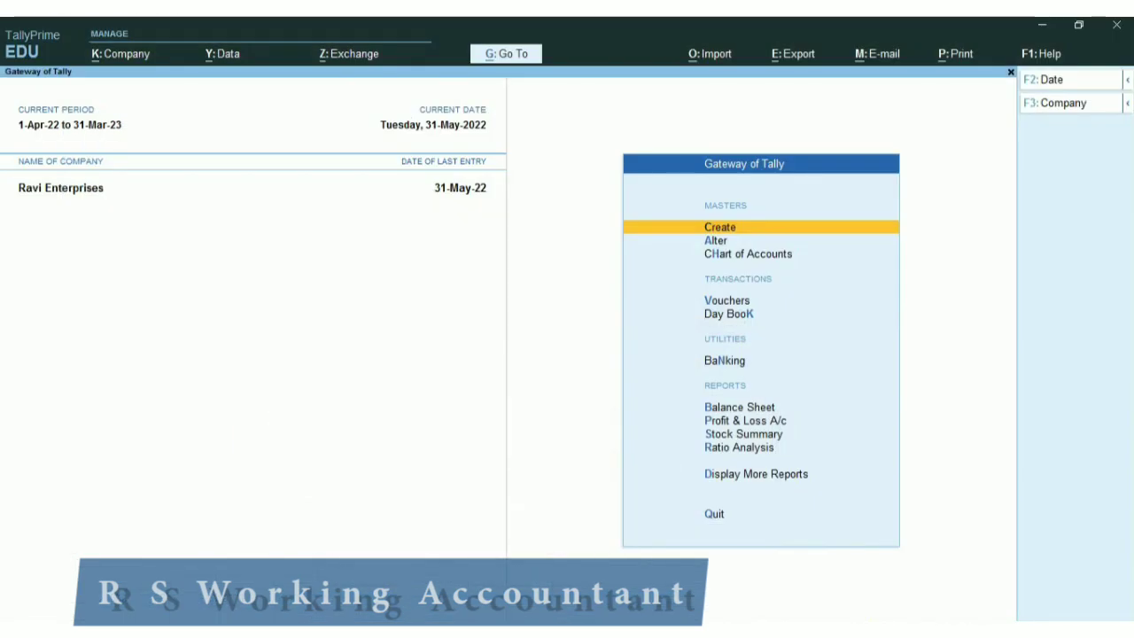
pyautogui.write('aLa')
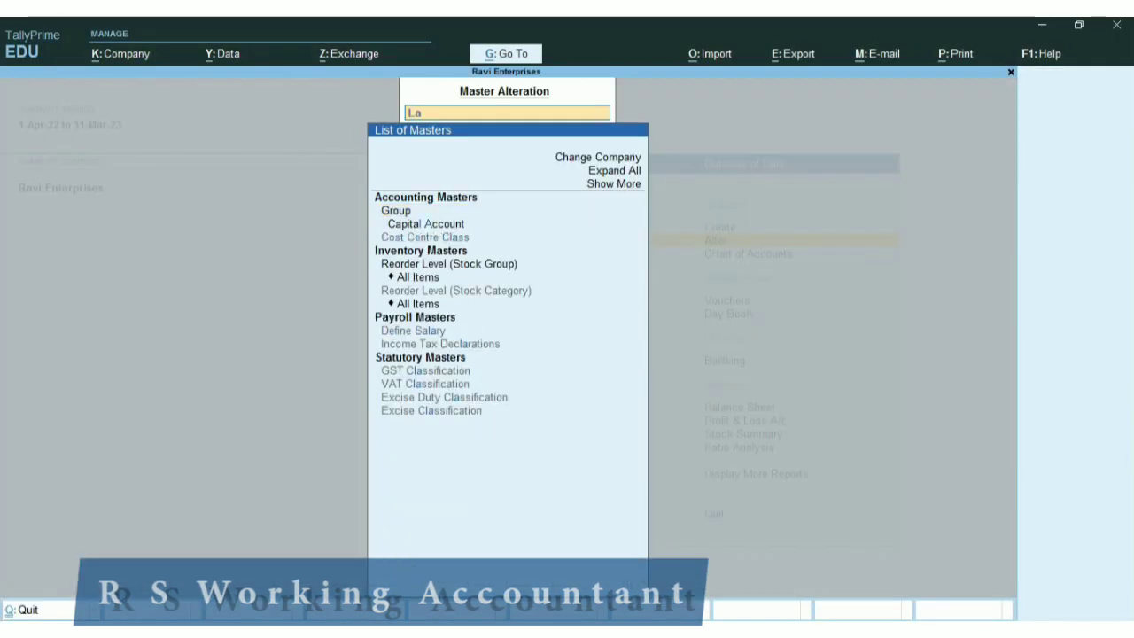
pyautogui.press('BackSpace')
pyautogui.press('BackSpace')
pyautogui.press('Escape')
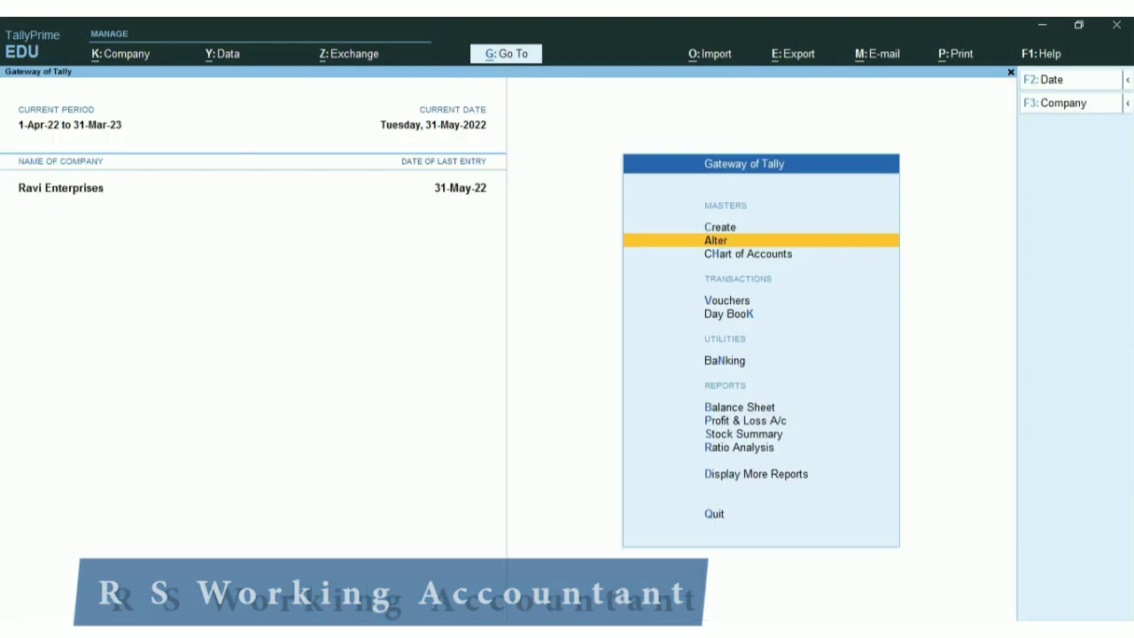
# Step: Open the Service Charges for Sale Deed ledger for alteration
pyautogui.press('Up')
pyautogui.press('Down')
pyautogui.press('Return')
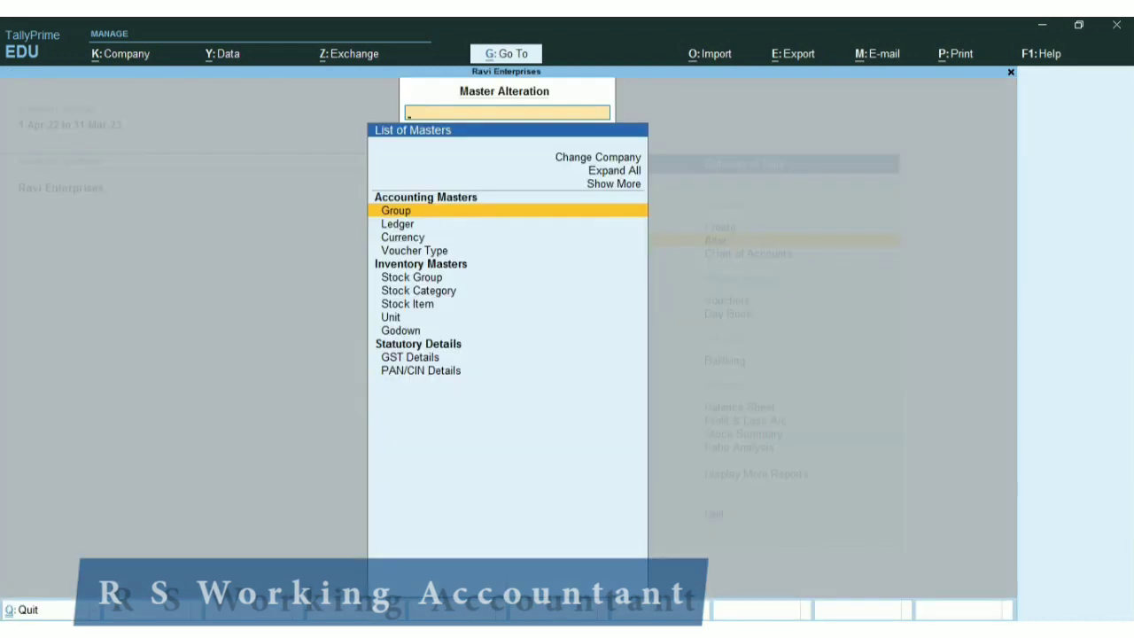
pyautogui.press('Down')
pyautogui.press('Return')
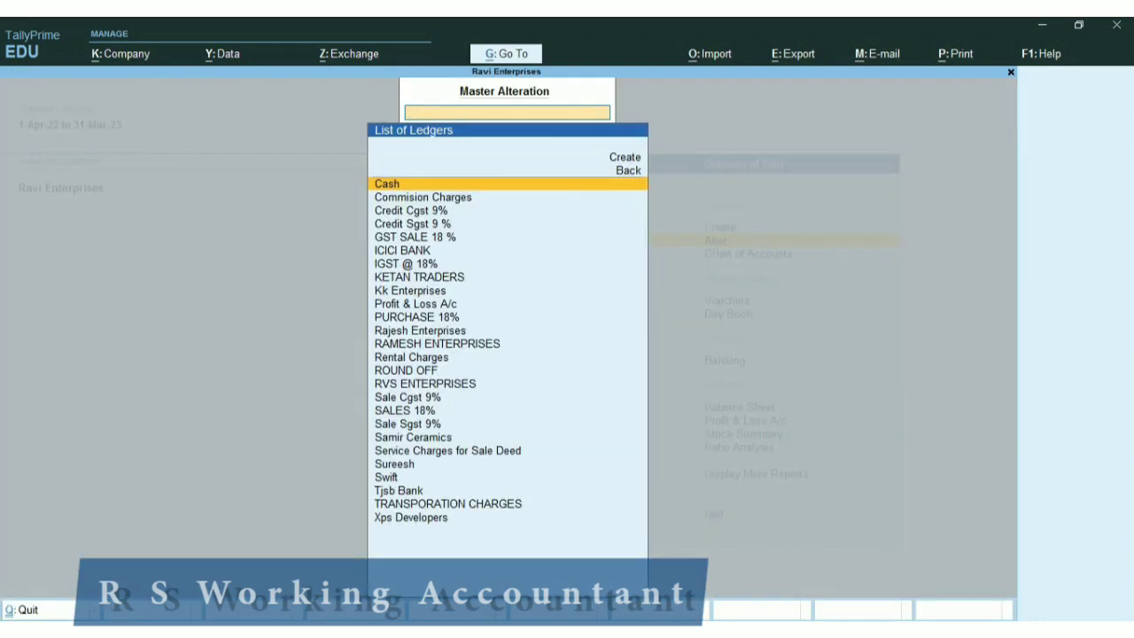
pyautogui.write('Se')
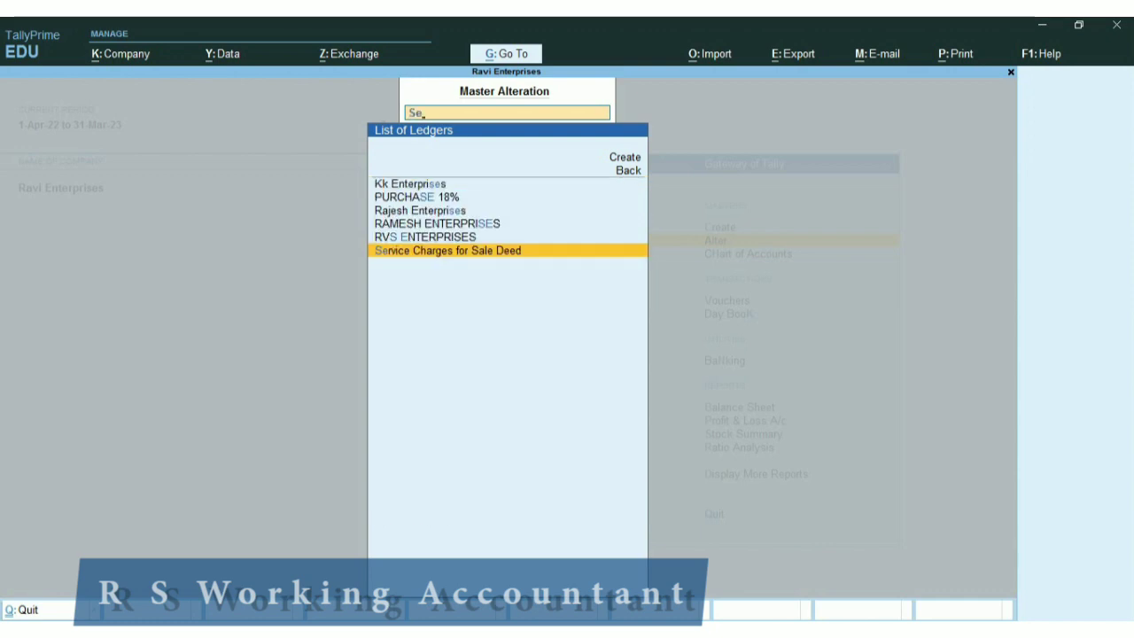
pyautogui.press('Return')
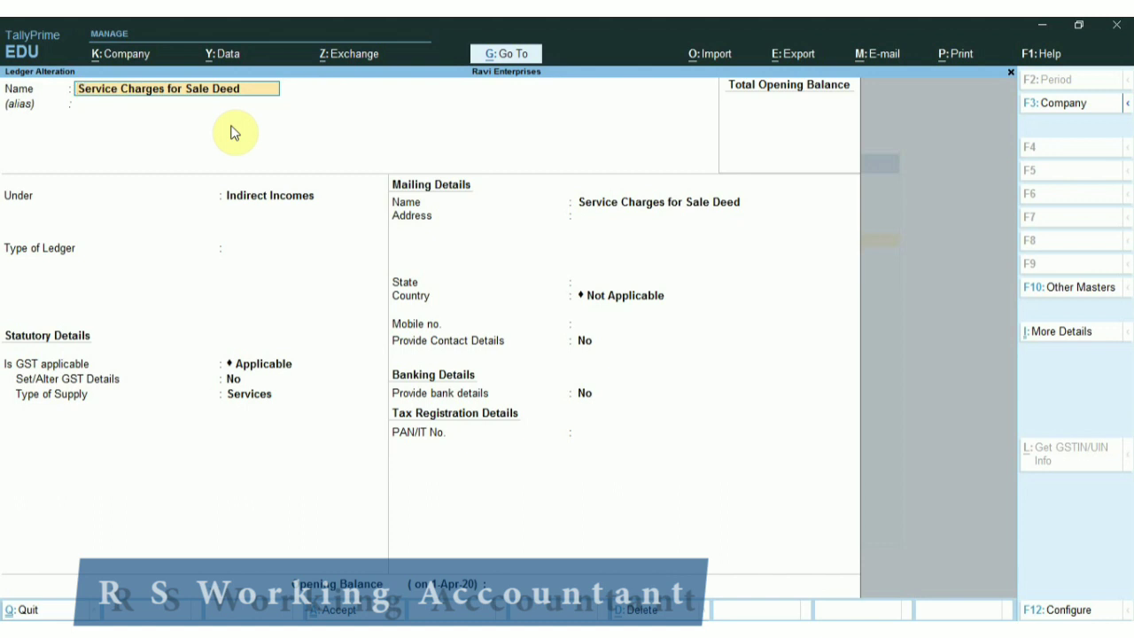
# Step: Examine the GST details of the Service Charges for Sale Deed ledger and leave the ledger without saving
pyautogui.press('Return')
pyautogui.press('Return')
pyautogui.press('Return')
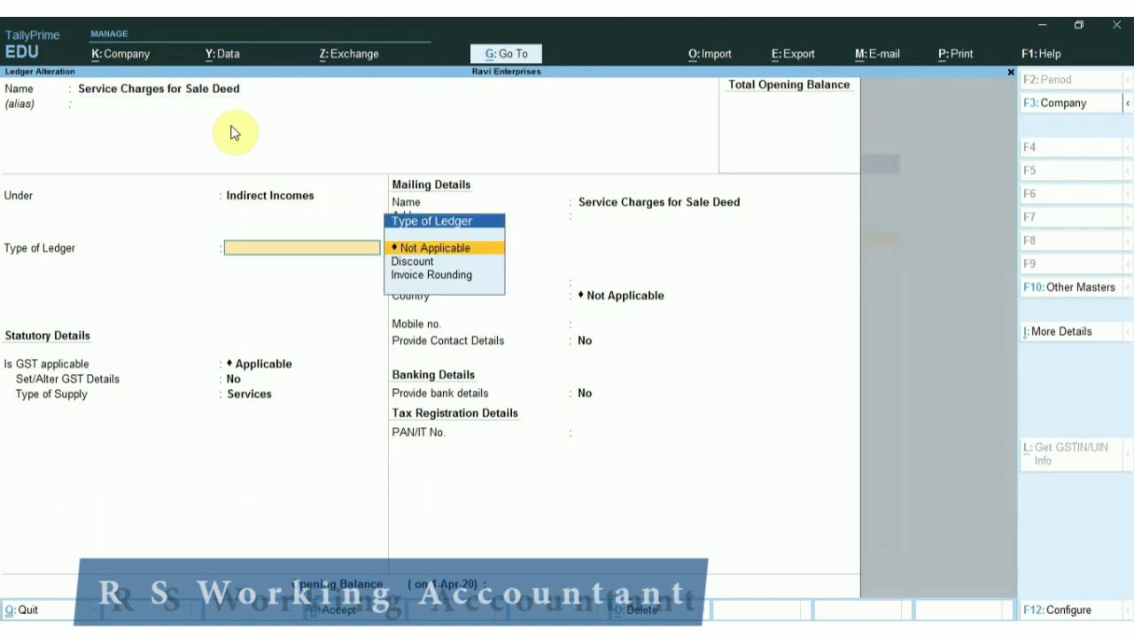
pyautogui.press('Return')
pyautogui.press('Return')
pyautogui.press('y')
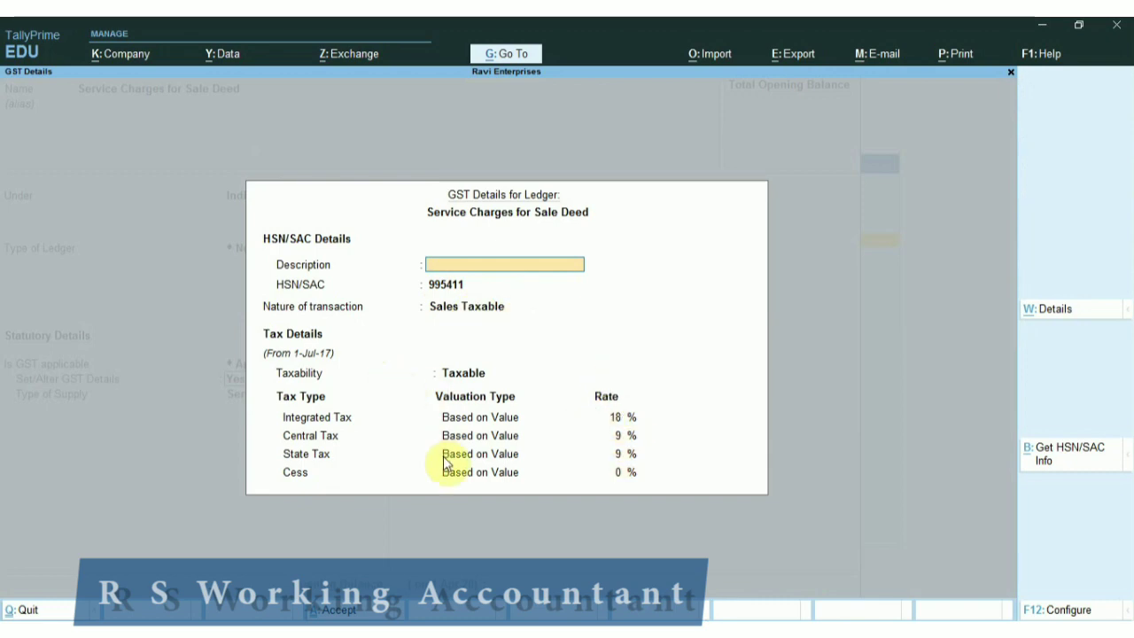
pyautogui.press('Escape')
pyautogui.press('Escape')
pyautogui.press('Escape')
pyautogui.press('Escape')
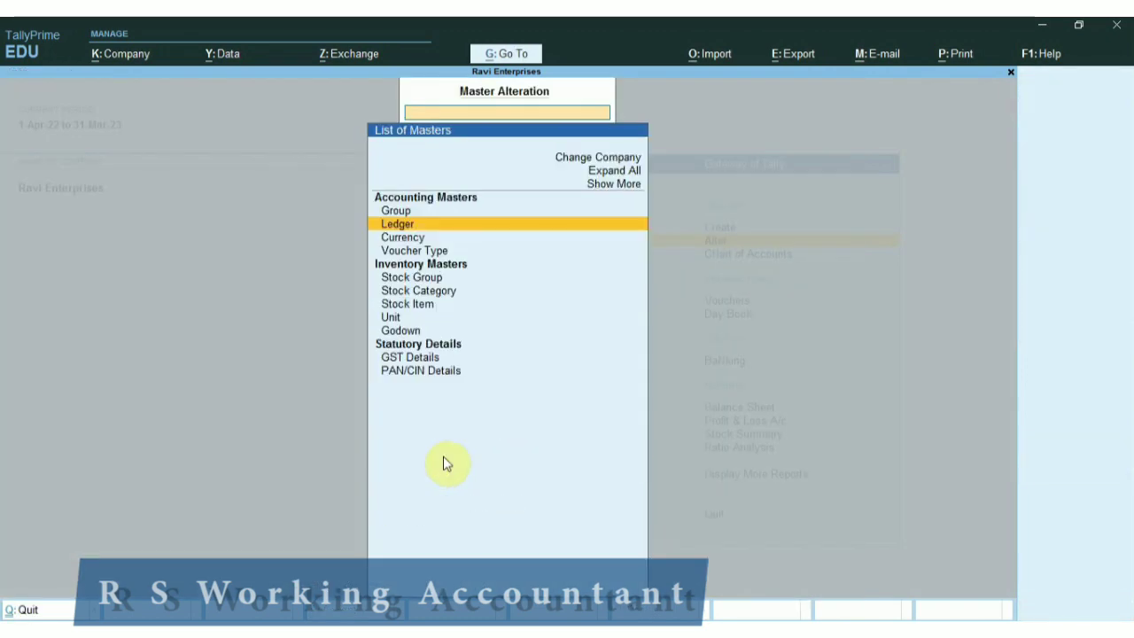
pyautogui.press('Up')
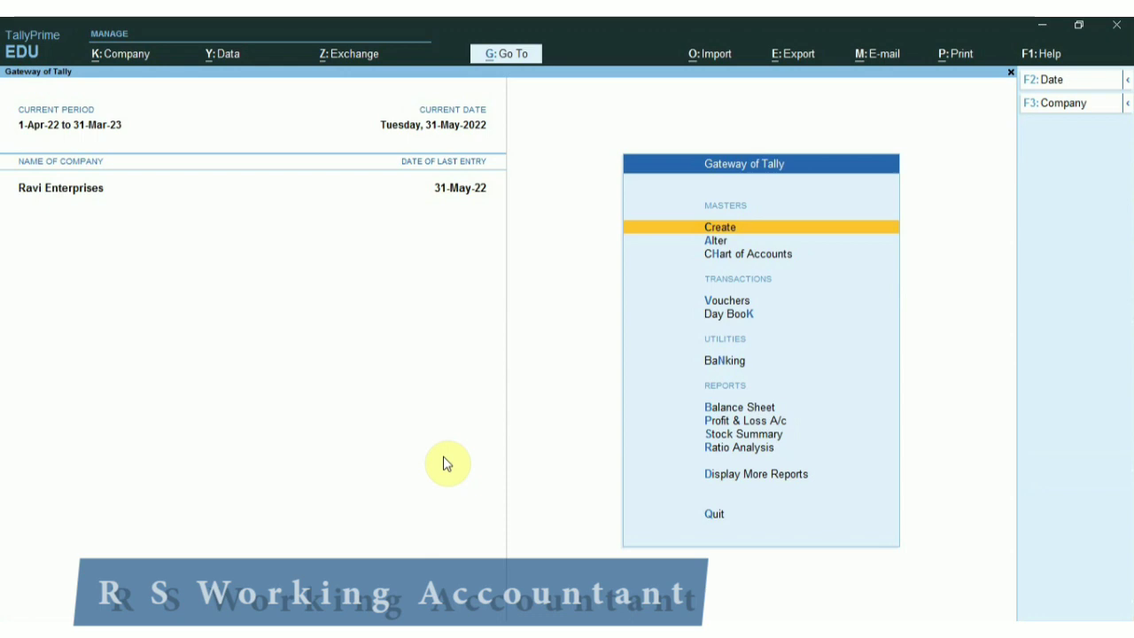
pyautogui.write('aLc')
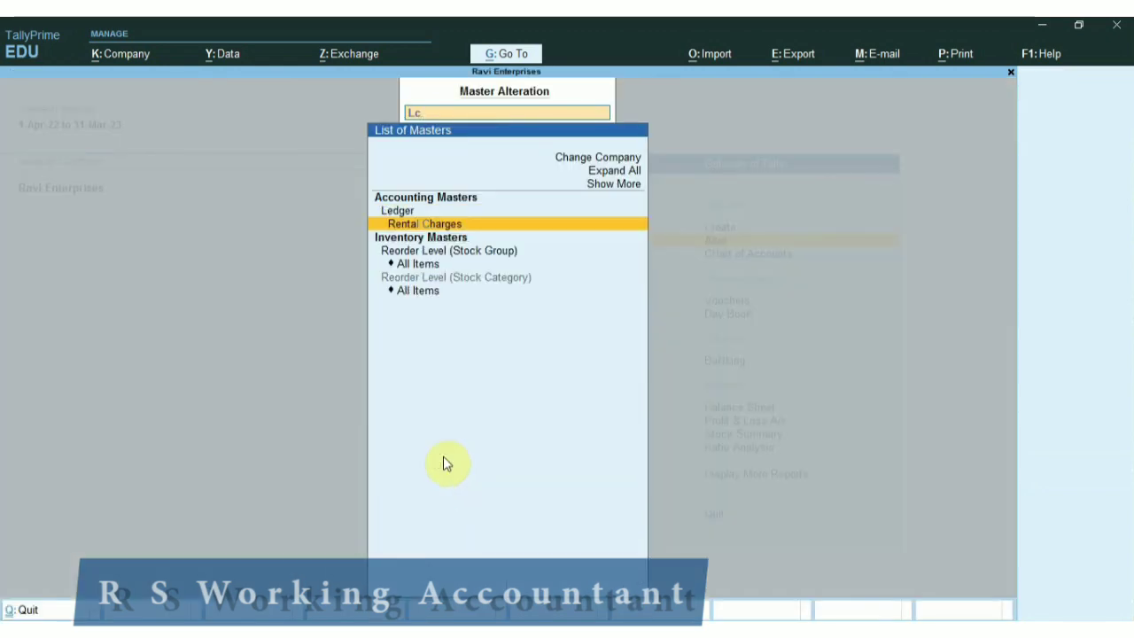
pyautogui.press('Escape')
pyautogui.press('Escape')
pyautogui.press('Escape')
pyautogui.press('Escape')
pyautogui.press('Up')
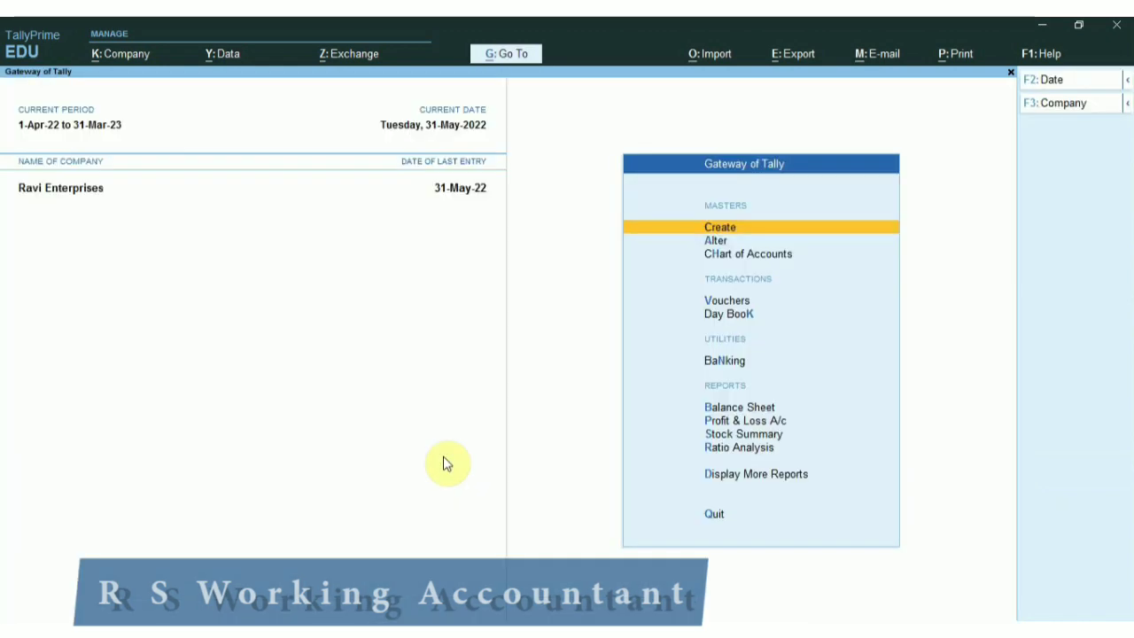
# Step: Start creating a new ledger named DYS DEVELOPERS
pyautogui.press('Return')
pyautogui.press('Down')
pyautogui.press('Return')
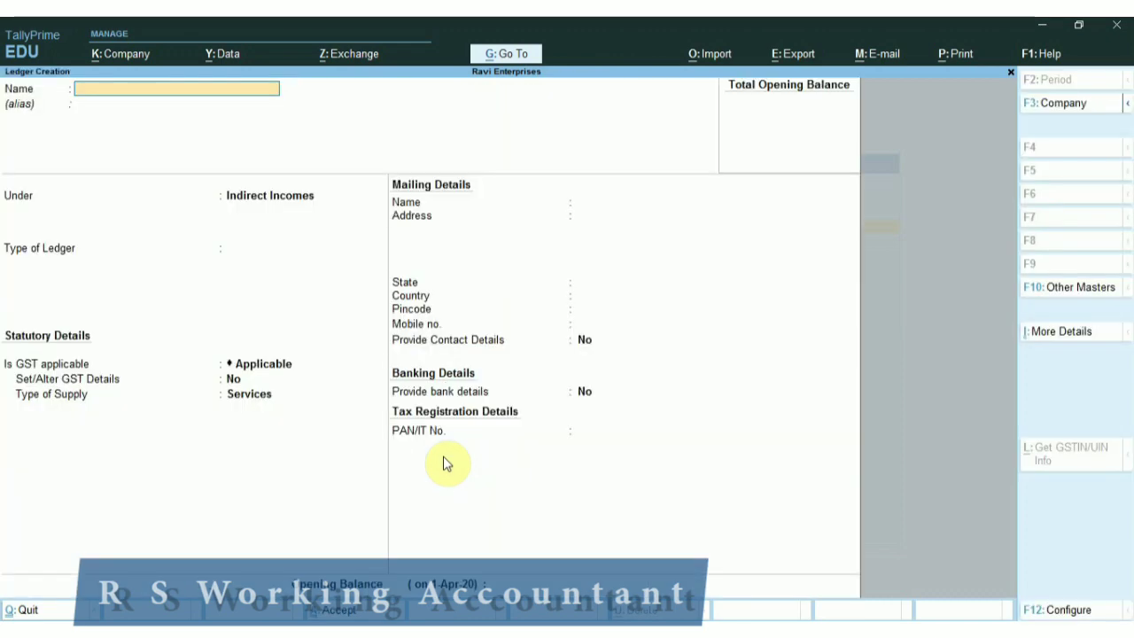
pyautogui.write('DYS DEVE')
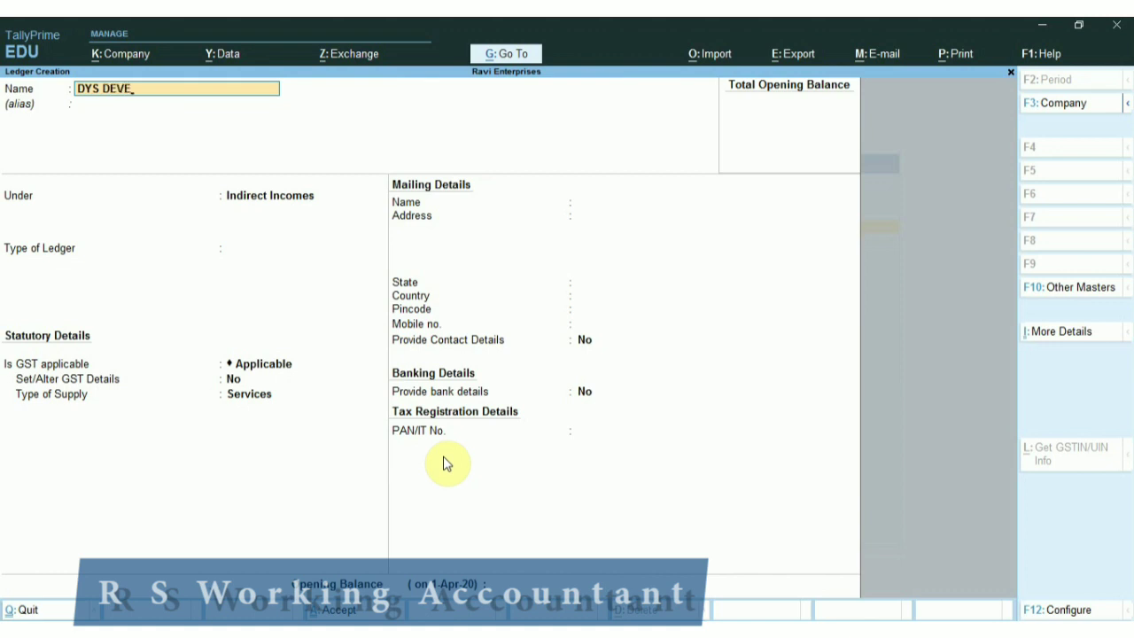
pyautogui.write('LOPERS')
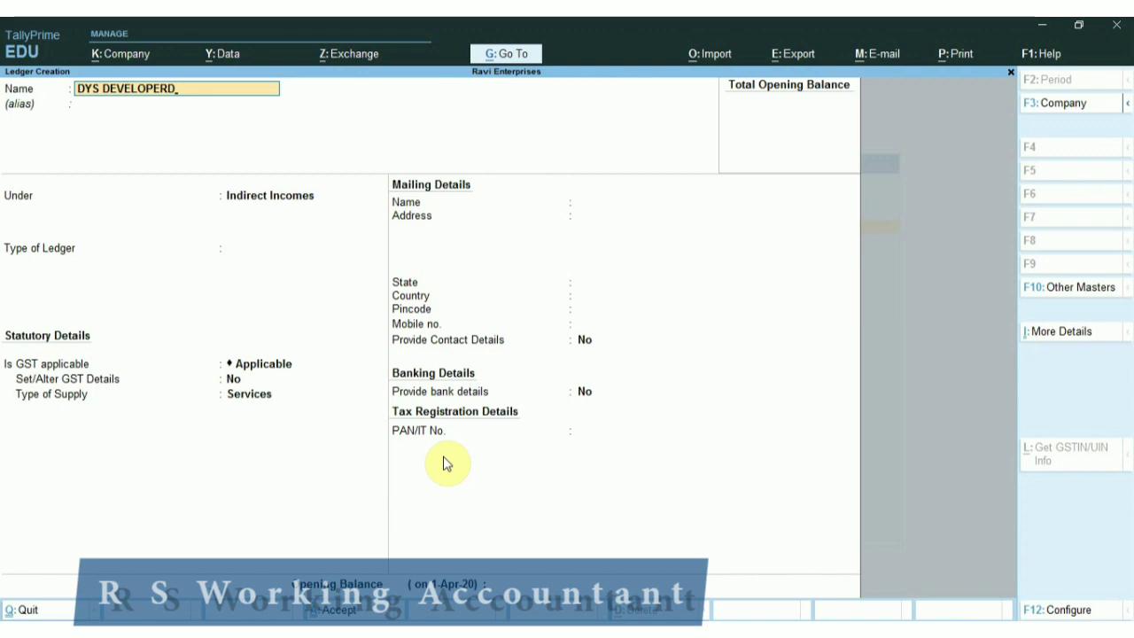
pyautogui.press('BackSpace')
pyautogui.write('S')
pyautogui.press('Return')
# Step: Place the new ledger under Sundry Debtors and keep bill-by-bill balances enabled
pyautogui.write('SUN')
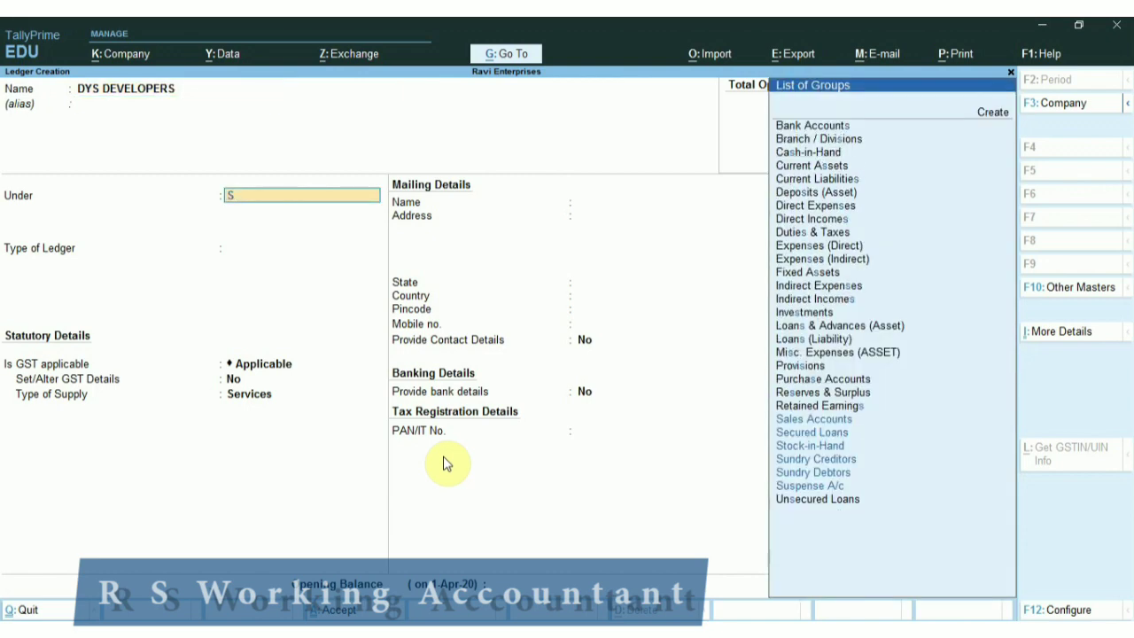
pyautogui.press('Down')
pyautogui.press('Return')
pyautogui.press('Return')
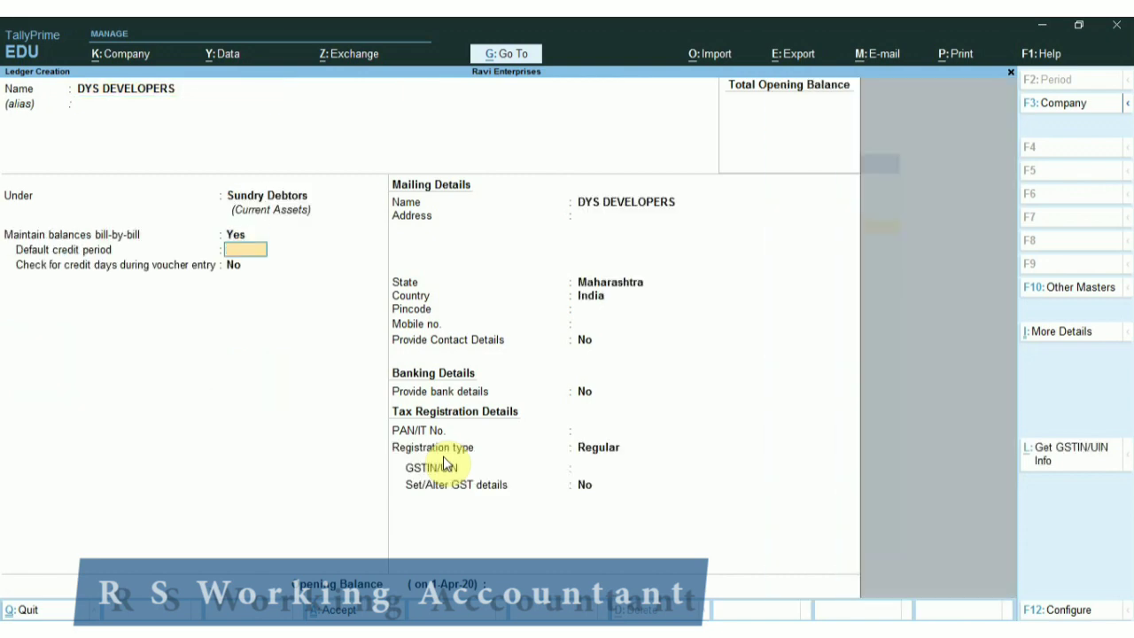
# Step: Keep the remaining mailing, banking and tax registration defaults, save the DYS DEVELOPERS ledger, and return to the Gateway of Tally
pyautogui.press('Return')
pyautogui.press('Return')
pyautogui.press('Return')
pyautogui.press('Return')
pyautogui.press('Return')
pyautogui.press('Return')
pyautogui.press('Return')
pyautogui.press('Return')
pyautogui.press('Return')
pyautogui.press('Return')
pyautogui.press('Return')
pyautogui.press('Return')
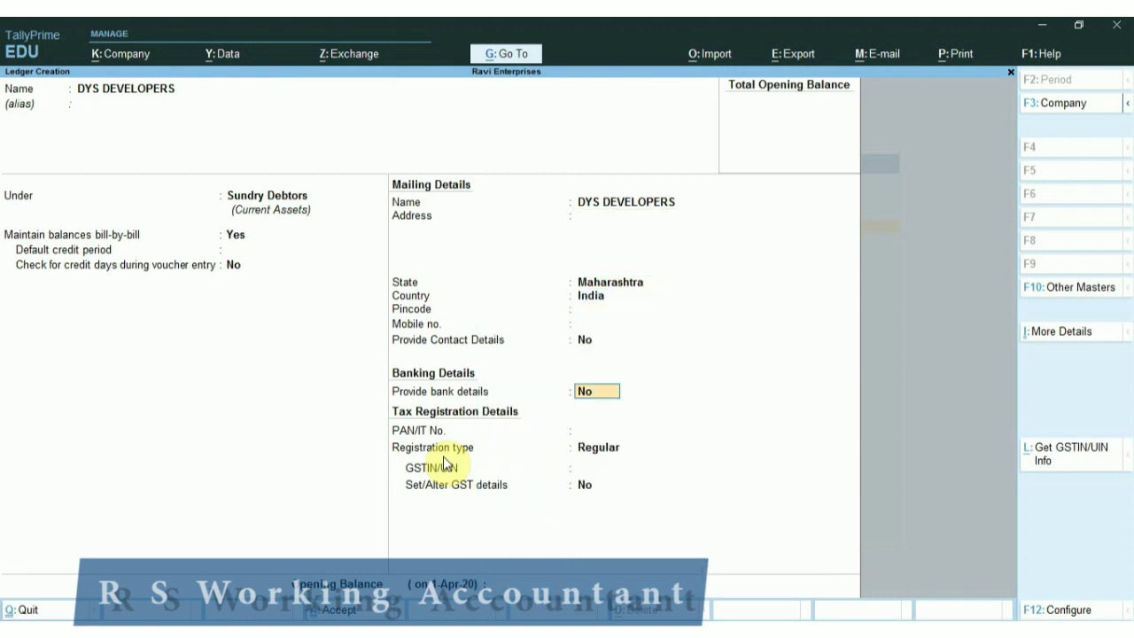
pyautogui.press('Return')
pyautogui.press('Return')
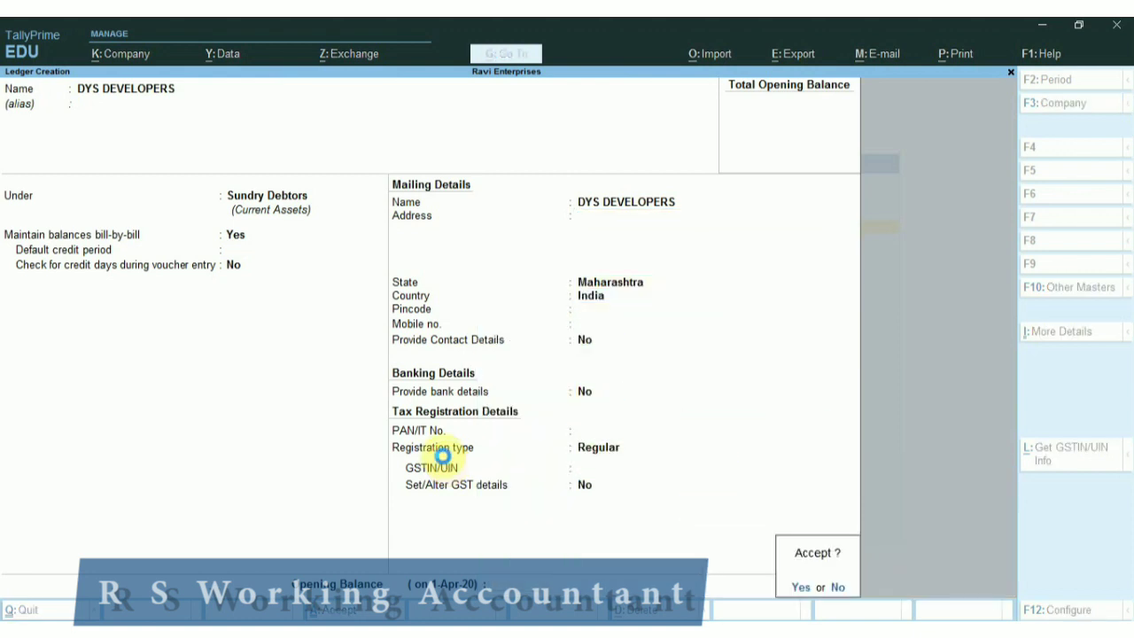
pyautogui.press('Return')
pyautogui.press('Escape')
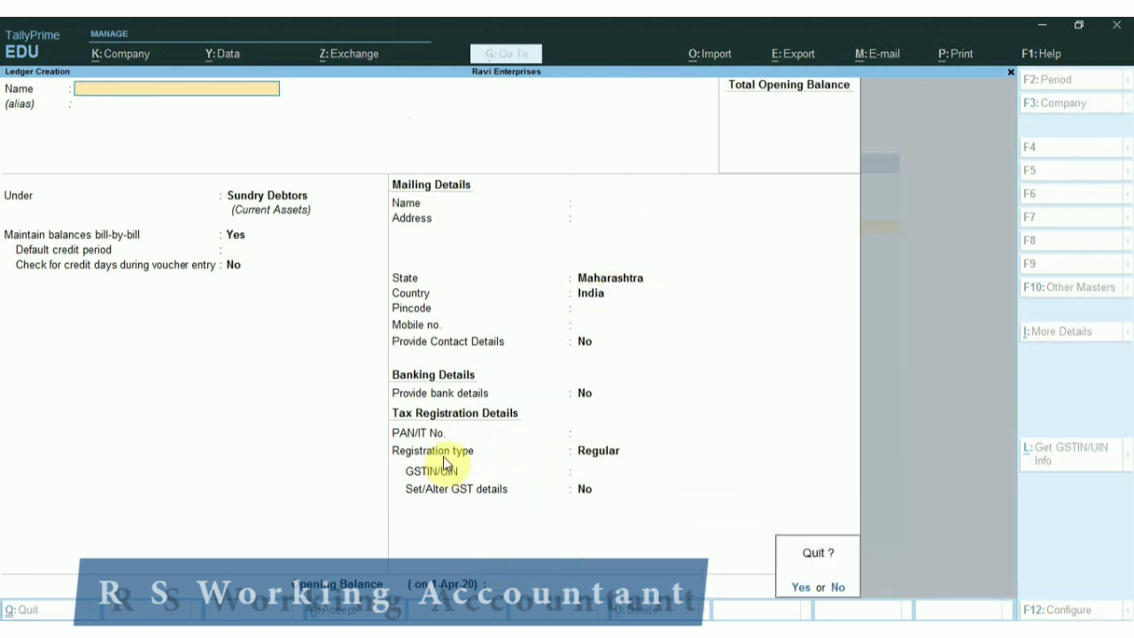
pyautogui.press('Return')
pyautogui.press('Escape')
pyautogui.press('Escape')
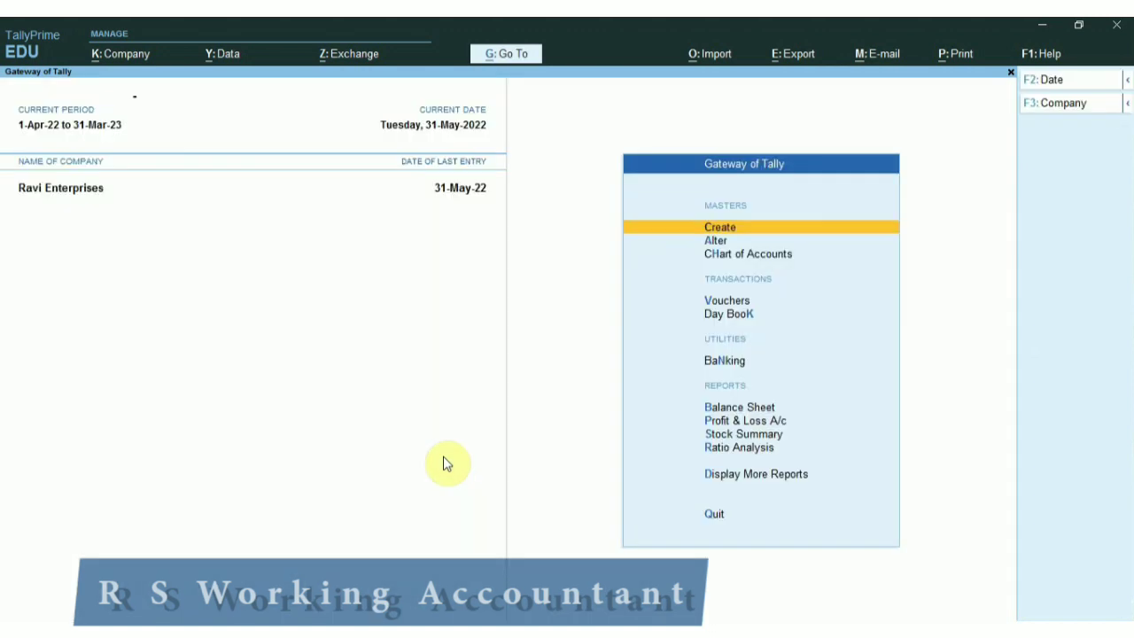
# Step: Start a sales voucher dated 1/5/2022 and number it 23
pyautogui.press('v')
pyautogui.press('F2')
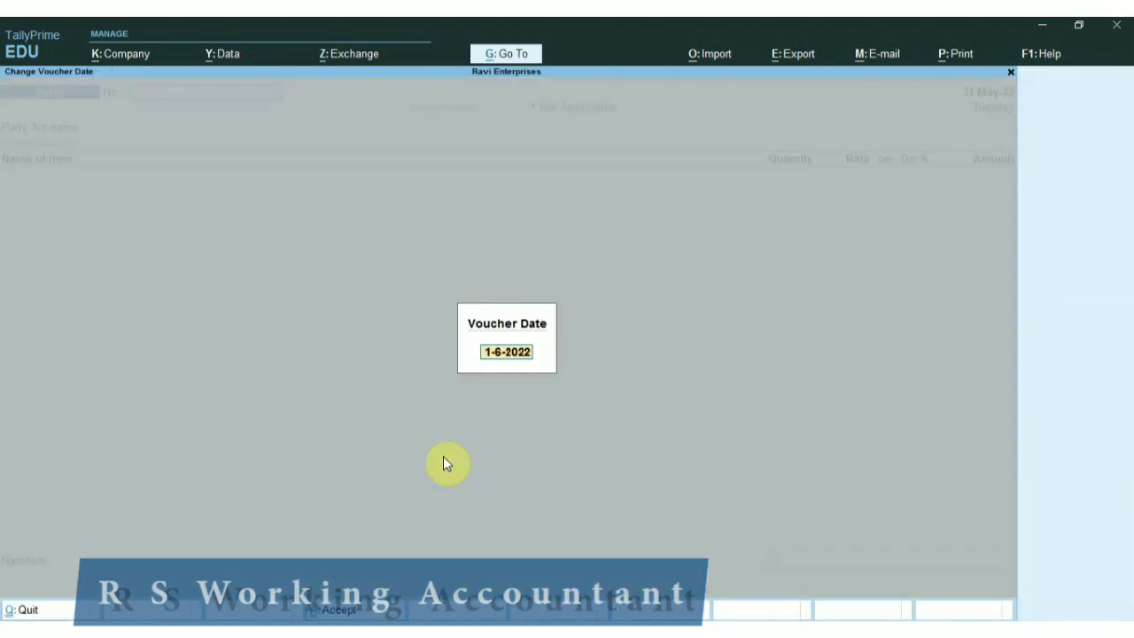
pyautogui.write('1/5/2022')
pyautogui.press('Return')
pyautogui.write('23')
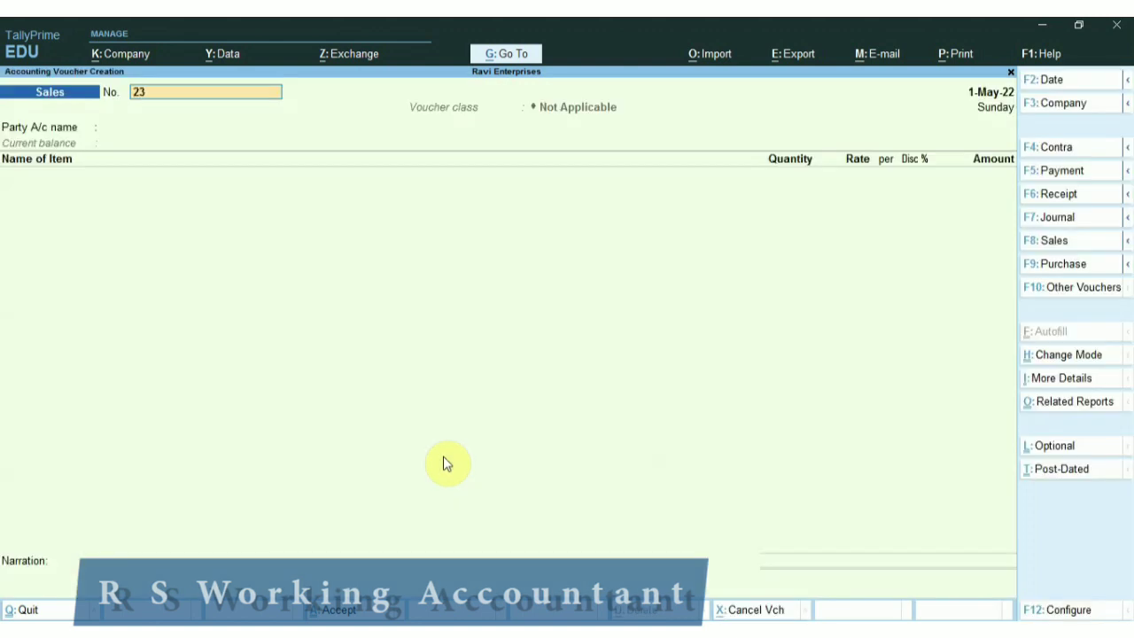
pyautogui.press('Return')
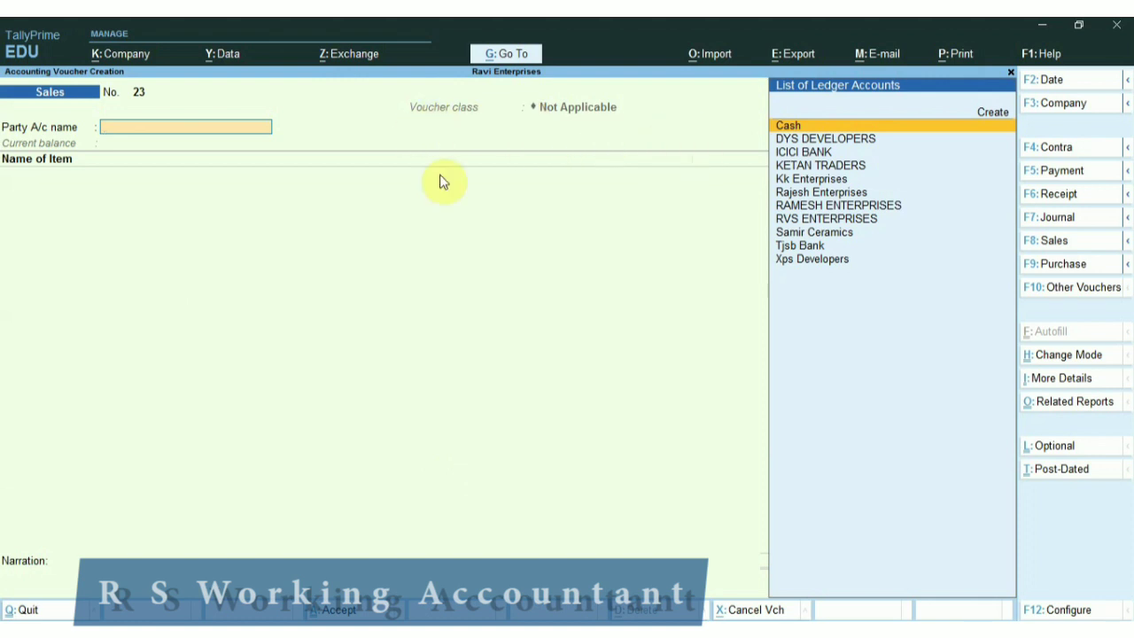
# Step: Choose DYS DEVELOPERS as the party account, leave the dispatch details blank and accept the default party details
pyautogui.press('Down')
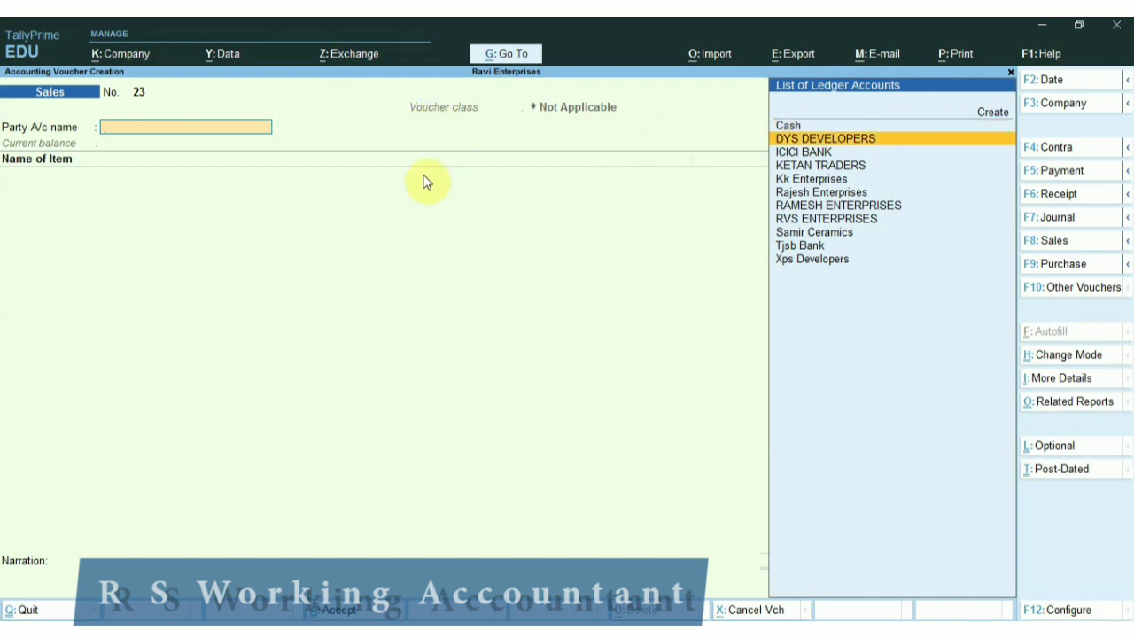
pyautogui.press('Return')
pyautogui.press('Return')
pyautogui.press('Return')
pyautogui.press('Return')
pyautogui.press('Return')
pyautogui.press('Return')
pyautogui.press('Return')
pyautogui.press('Return')
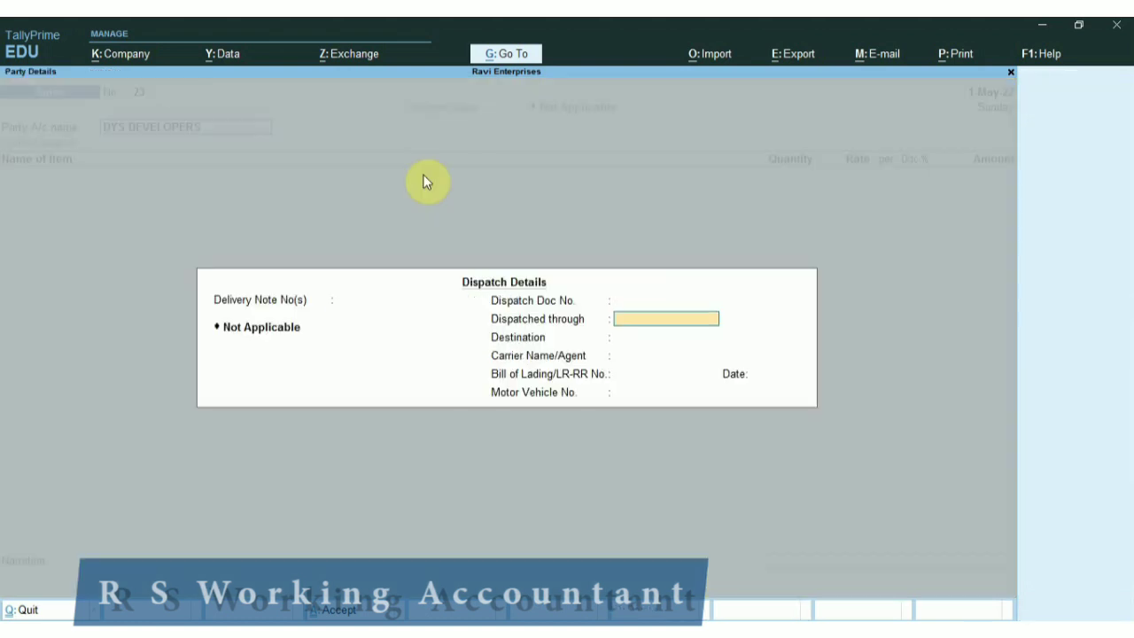
pyautogui.press('Return')
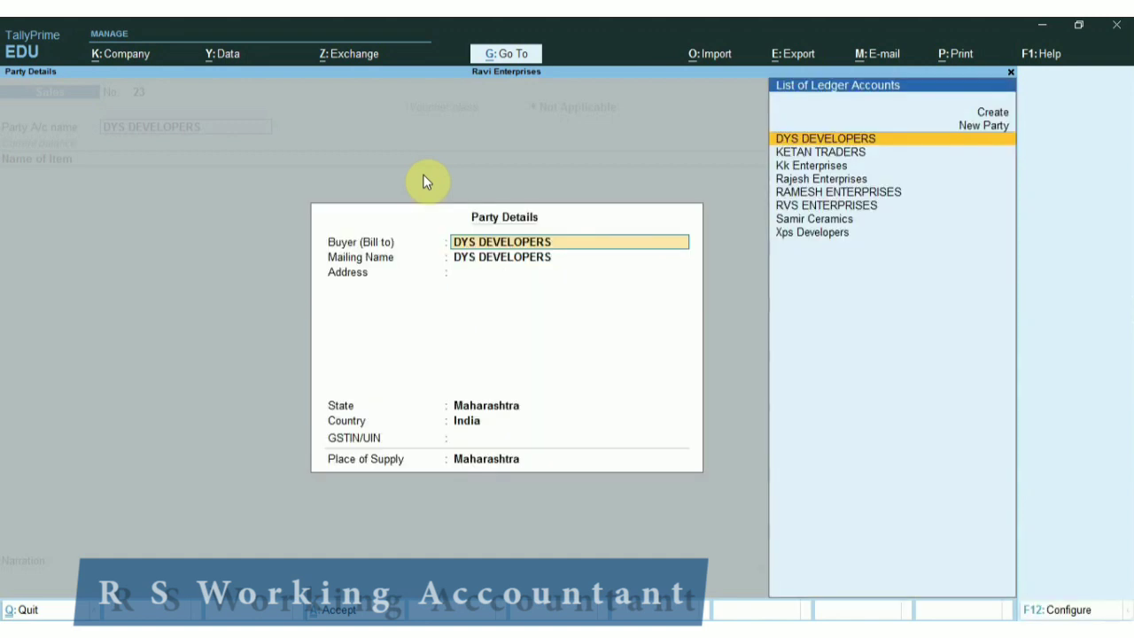
pyautogui.hotkey('ctrl', 'a')
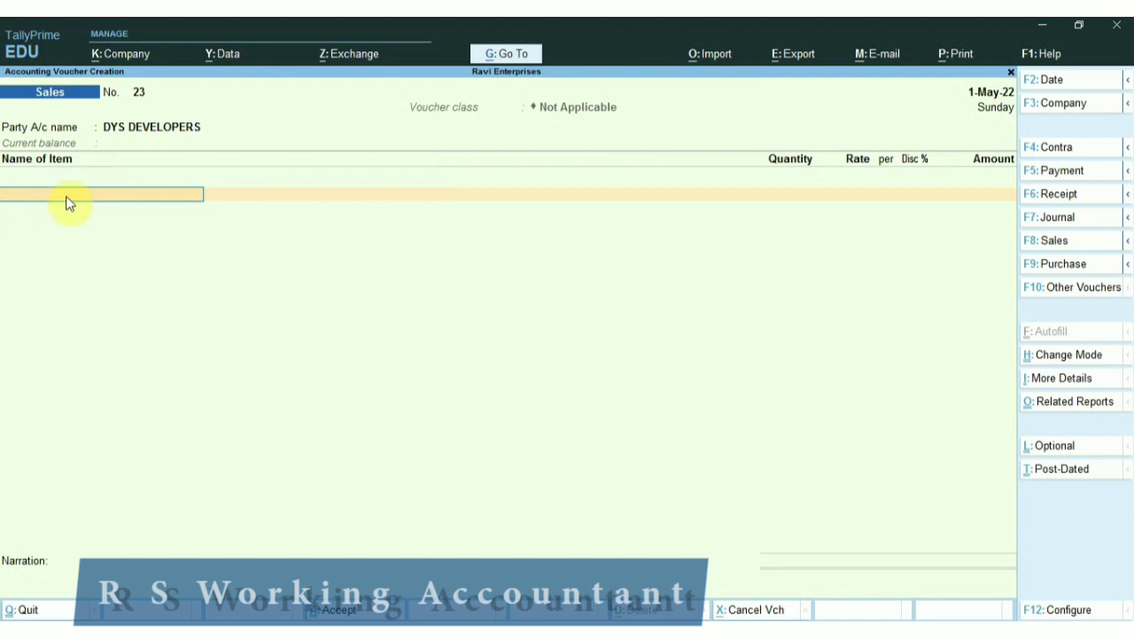
# Step: End the stock item list without items and add the Service Charges for Sale Deed ledger to the voucher
pyautogui.press('Return')
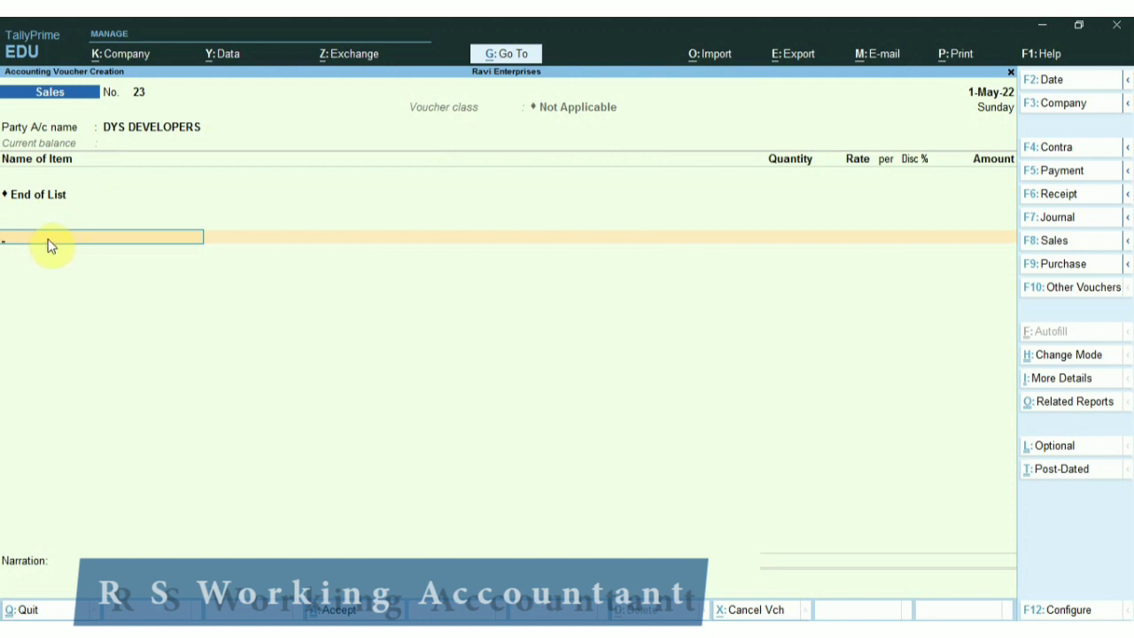
pyautogui.write('SER')
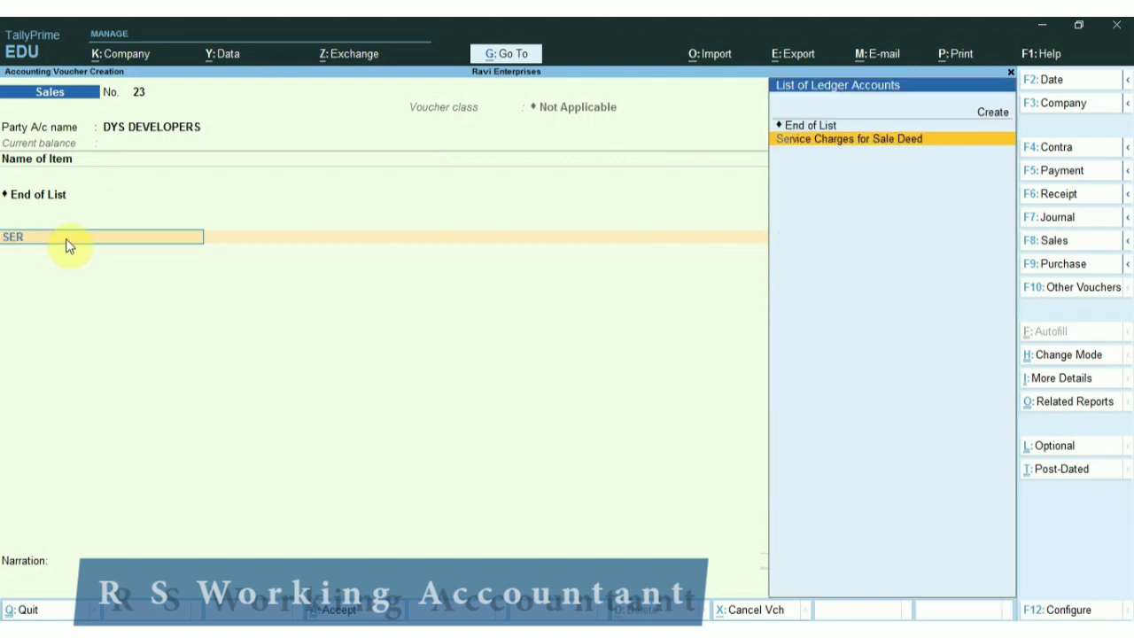
pyautogui.press('Return')
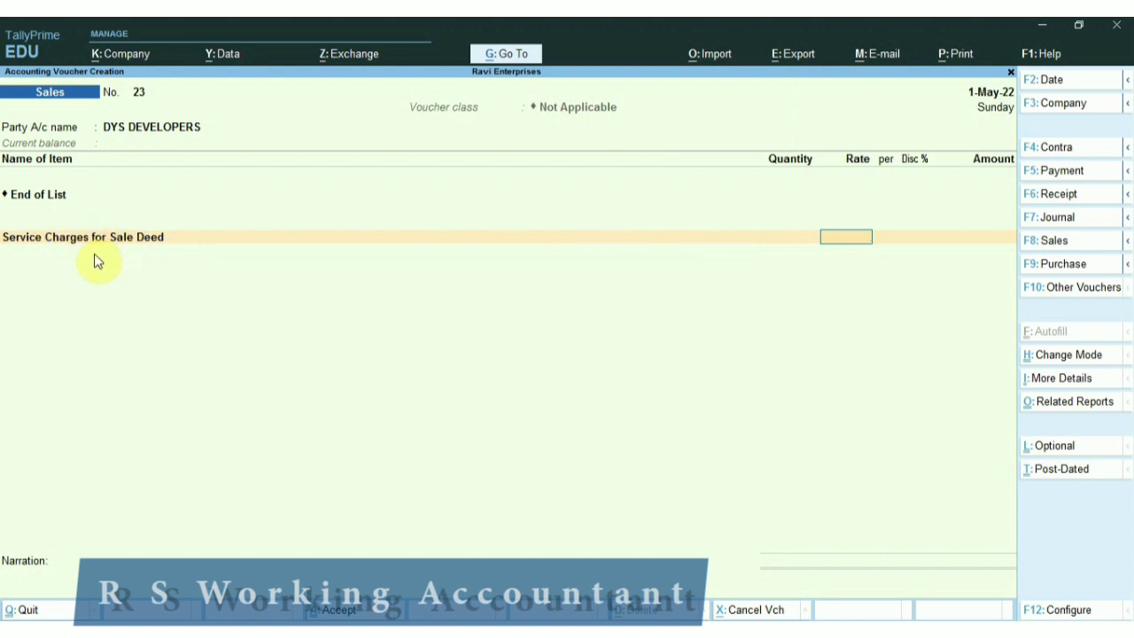
# Step: Enable Provide Additional Descriptions for Ledgers in the sales voucher configuration and save the configuration
pyautogui.press('BackSpace')
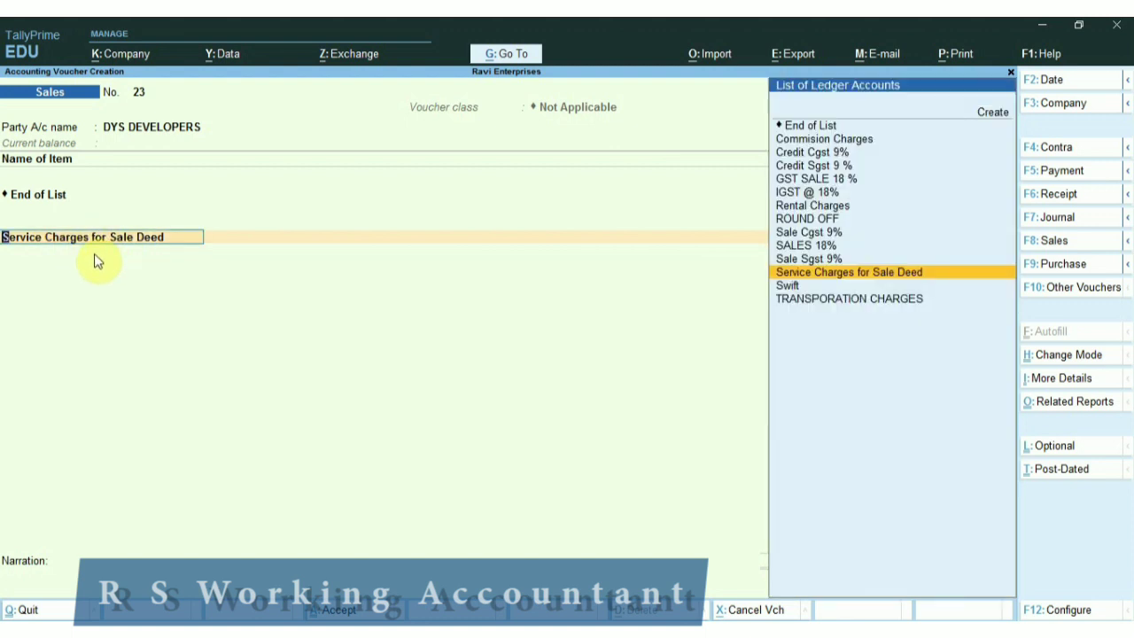
pyautogui.click(1053, 610)
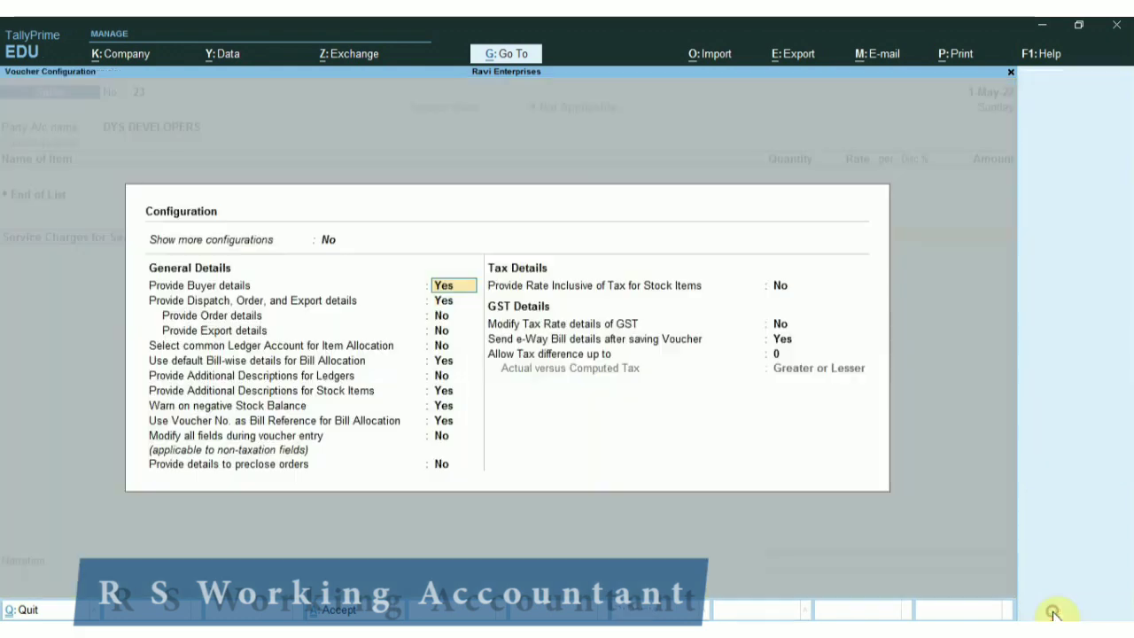
pyautogui.press('Down')
pyautogui.press('Down')
pyautogui.press('Down')
pyautogui.press('Down')
pyautogui.press('Down')
pyautogui.press('Down')
pyautogui.press('Down')
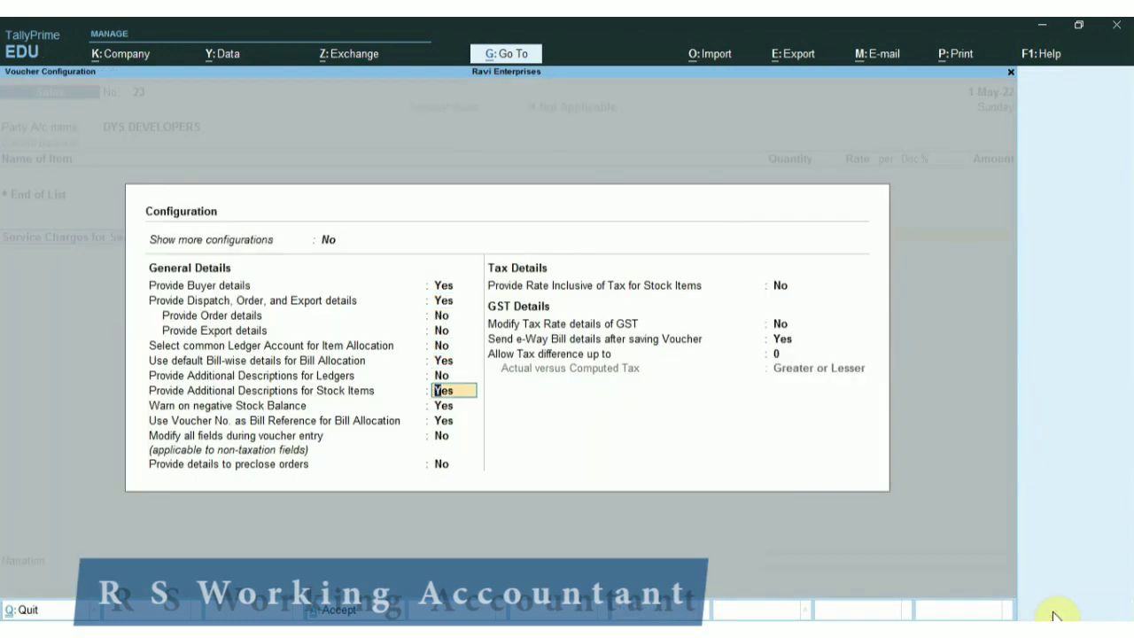
pyautogui.press('Up')
pyautogui.press('Down')
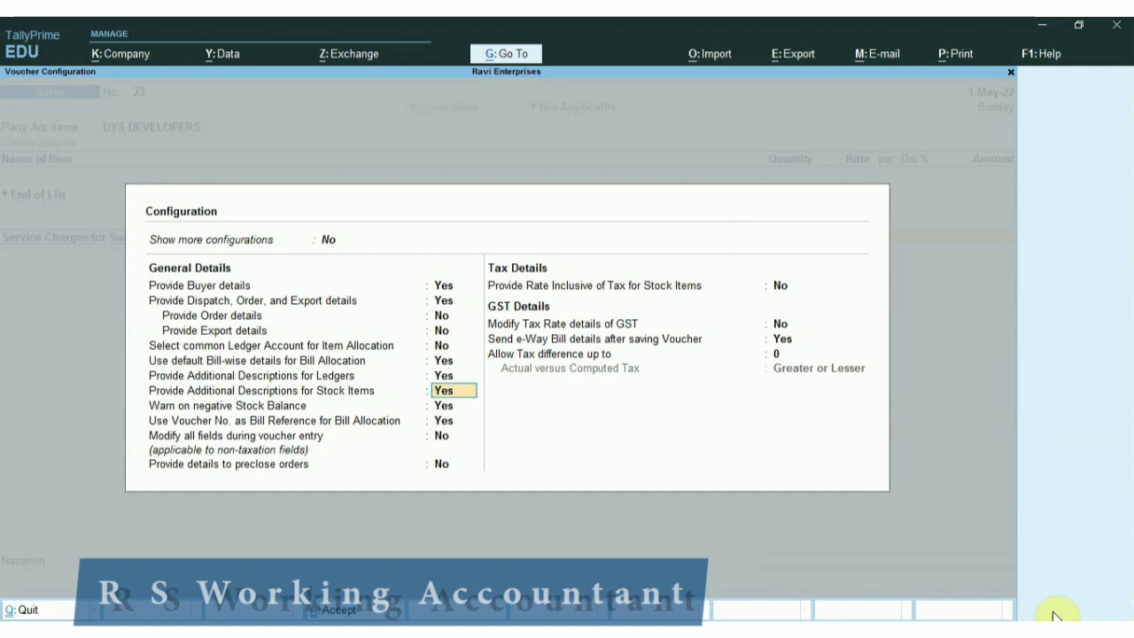
pyautogui.hotkey('ctrl', 'a')
# Step: Give the service charges ledger a two-line description with the property's wing and apartment name, followed by the flat number
pyautogui.press('Return')
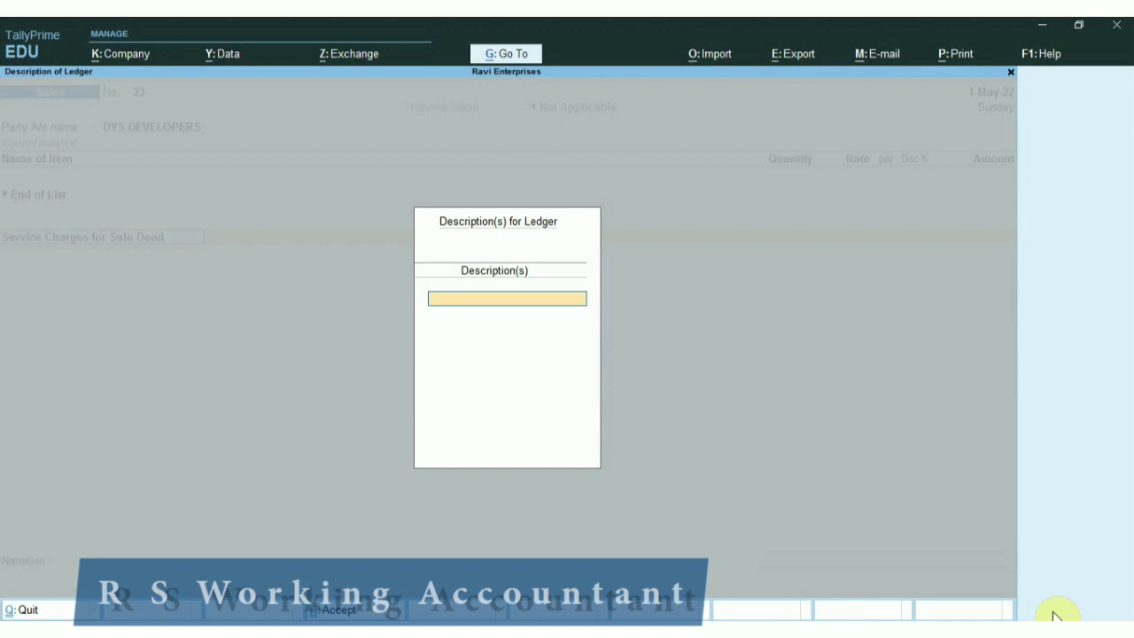
pyautogui.write('S')
pyautogui.press('BackSpace')
pyautogui.write('A WING')
pyautogui.write('/ EX')
pyautogui.write('TERIOR')
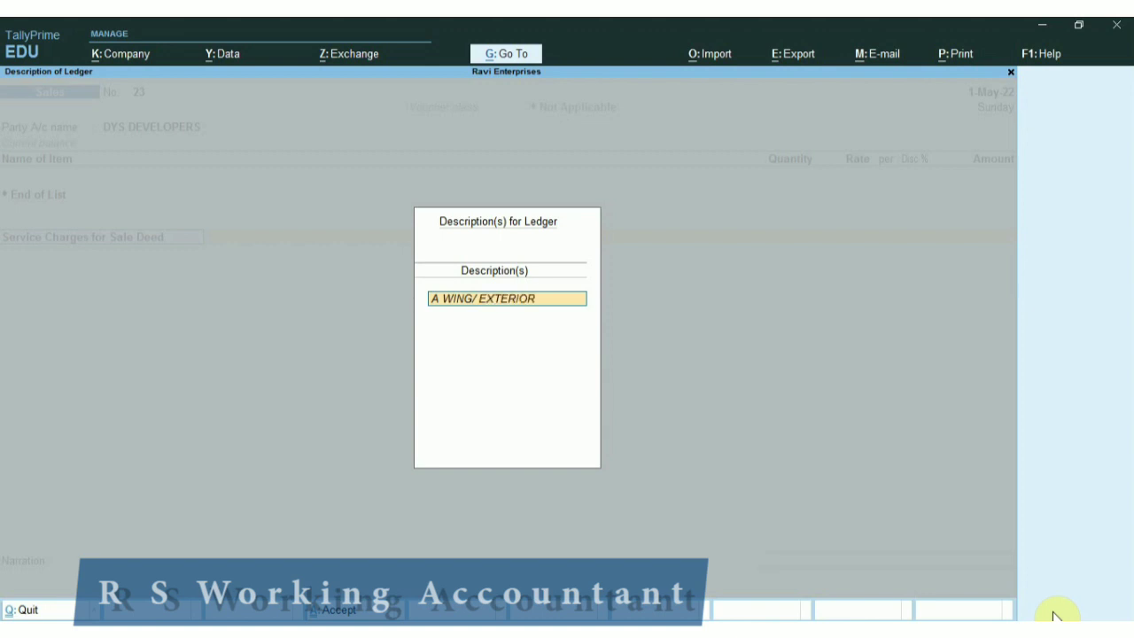
pyautogui.write(' APT')
pyautogui.press('Return')
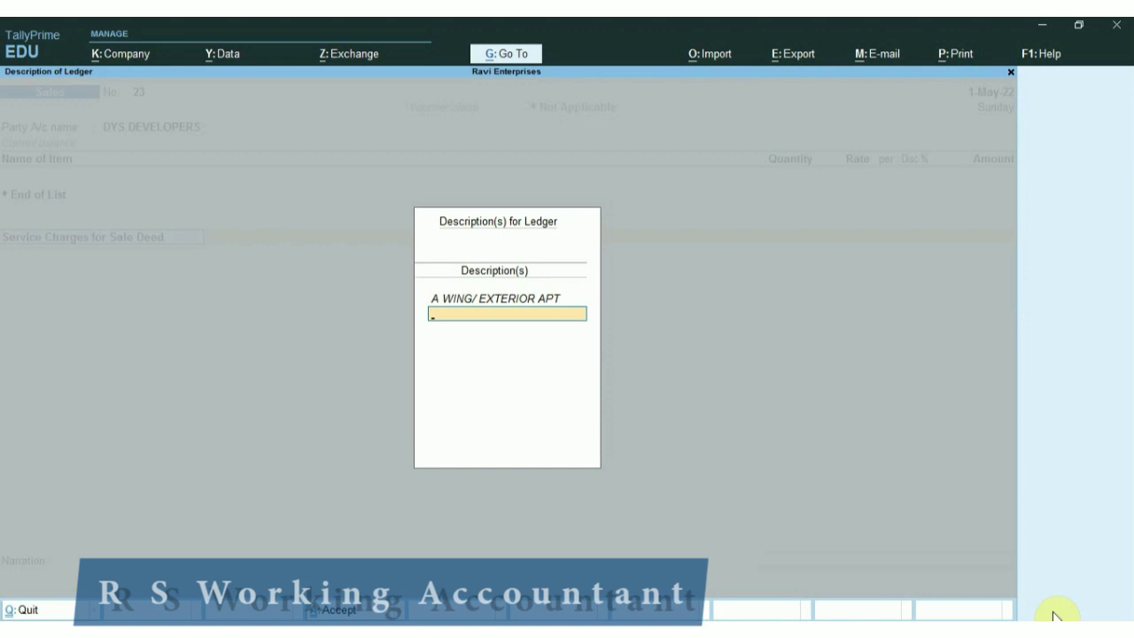
pyautogui.write('FLAT NO 2022')
pyautogui.press('BackSpace')
pyautogui.press('Return')
pyautogui.press('Return')
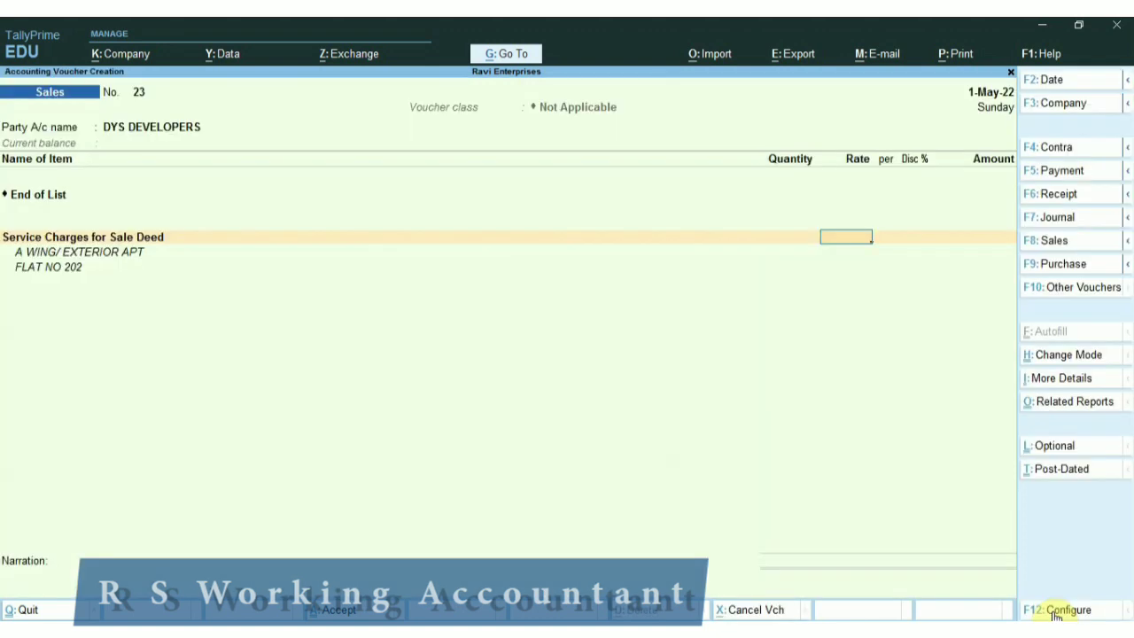
# Step: Leave the rate blank and set the service charges amount to 25,000
pyautogui.press('Return')
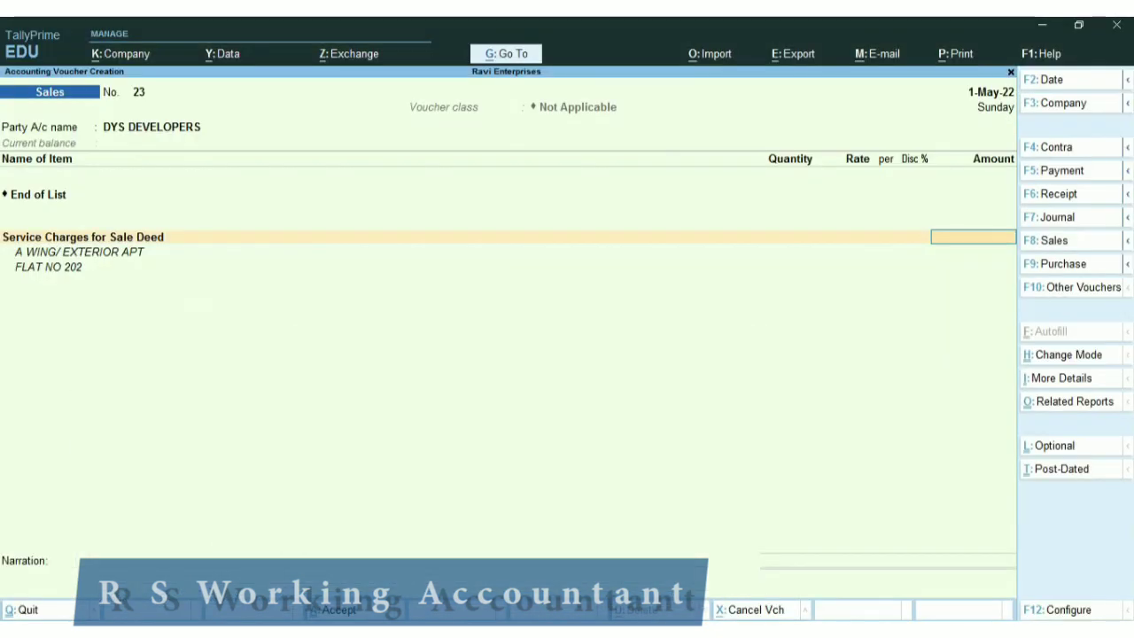
pyautogui.write('25,000')
pyautogui.press('Return')
pyautogui.press('Return')
pyautogui.press('Return')
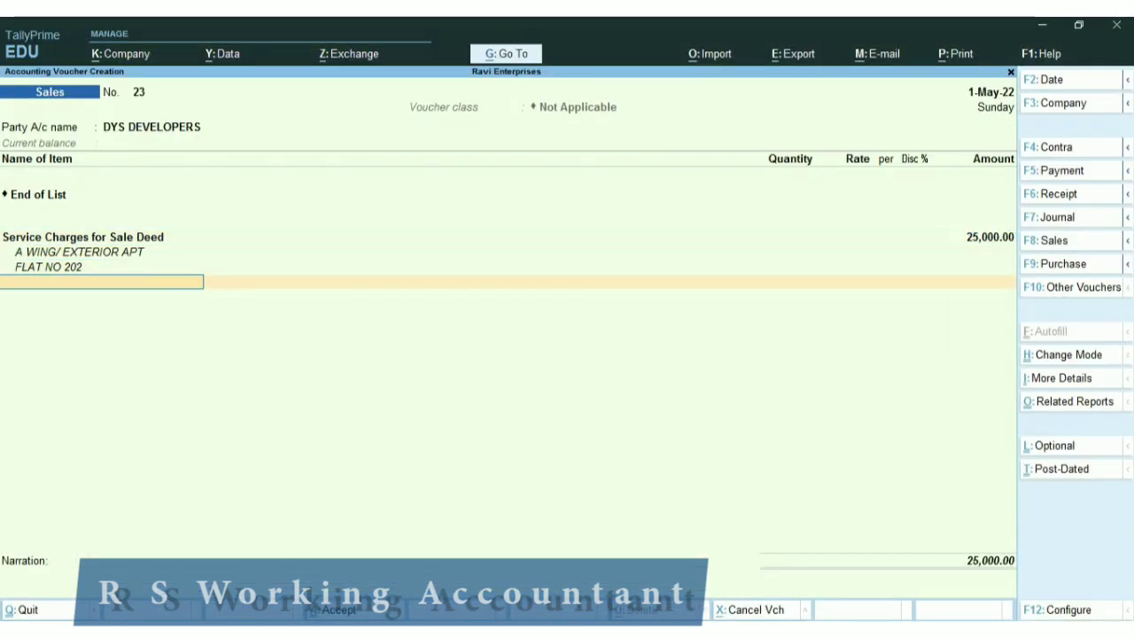
# Step: Add the Sale Cgst 9% and Sale Sgst 9% tax ledgers below the service charges, accepting their calculated amounts
pyautogui.write('SALEC')
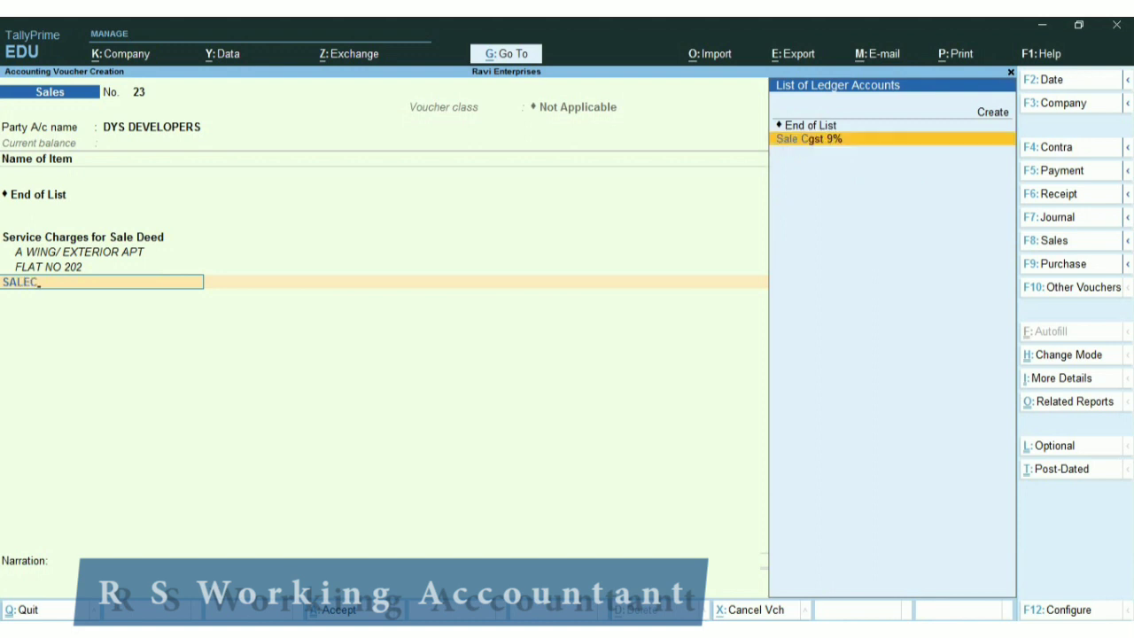
pyautogui.press('Return')
pyautogui.press('Return')
pyautogui.press('Return')
pyautogui.write('S')
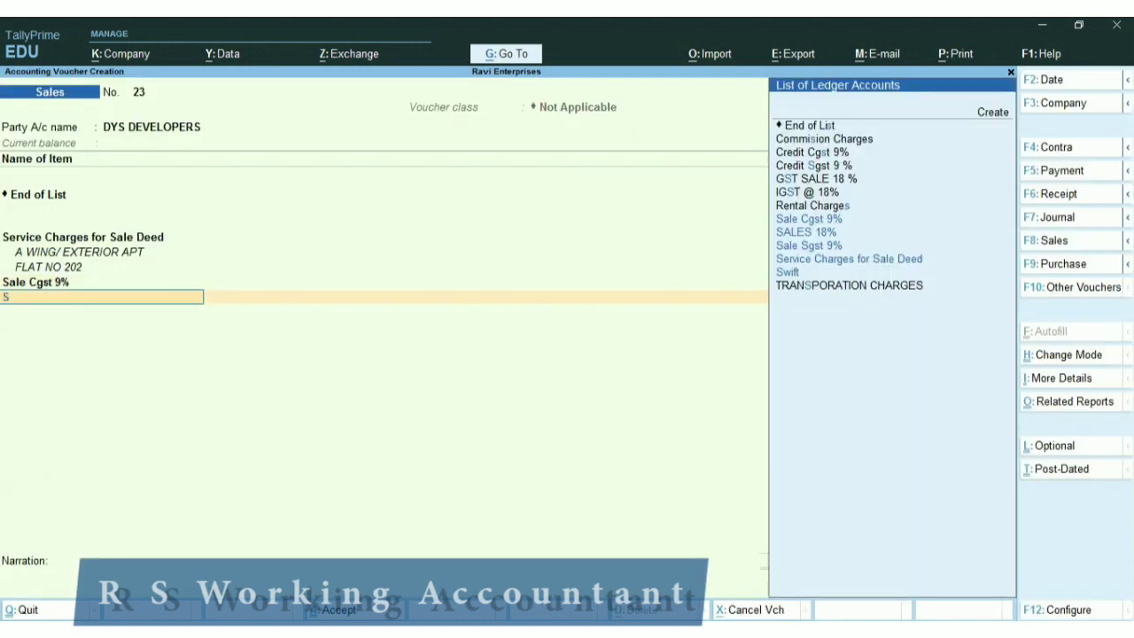
pyautogui.write('ALE')
pyautogui.press('Down')
pyautogui.press('Down')
pyautogui.press('Down')
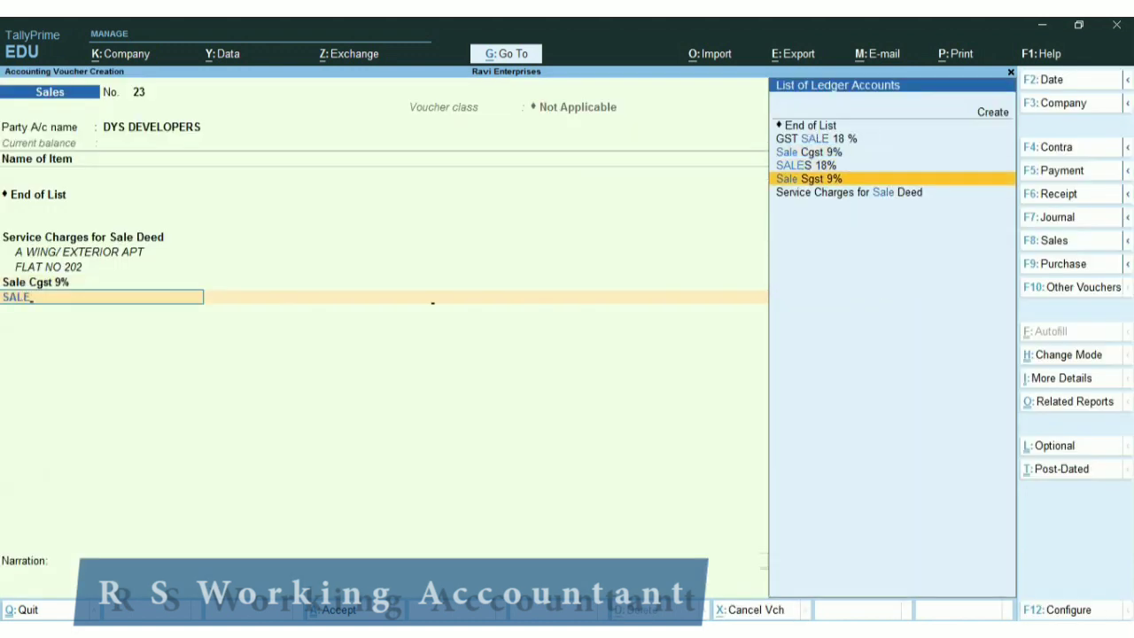
pyautogui.press('Return')
pyautogui.press('Return')
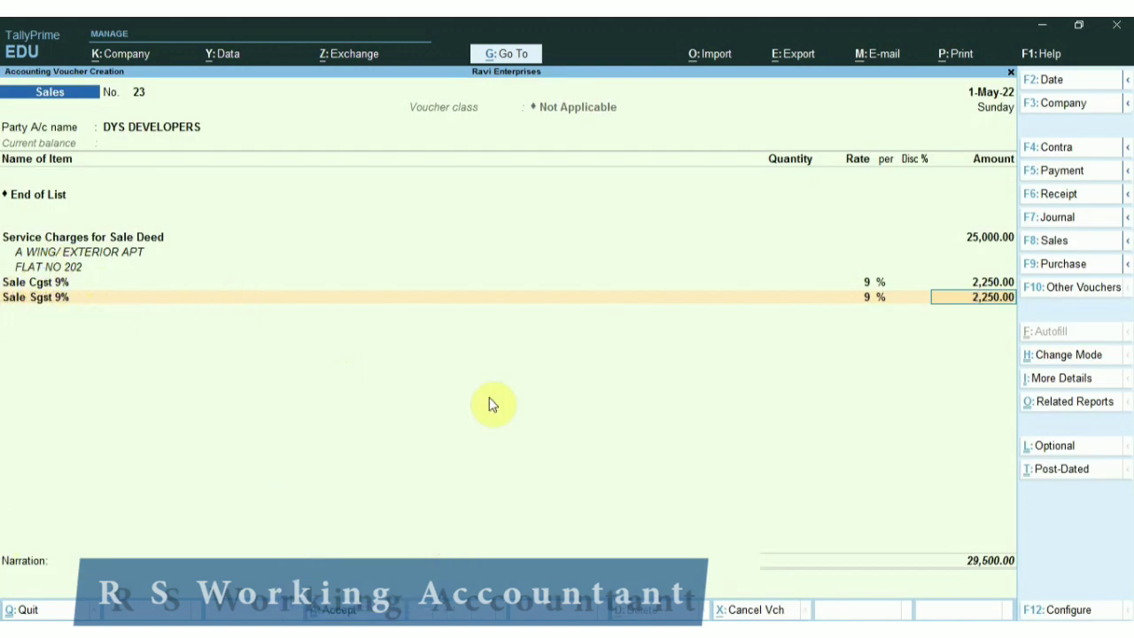
pyautogui.press('Return')
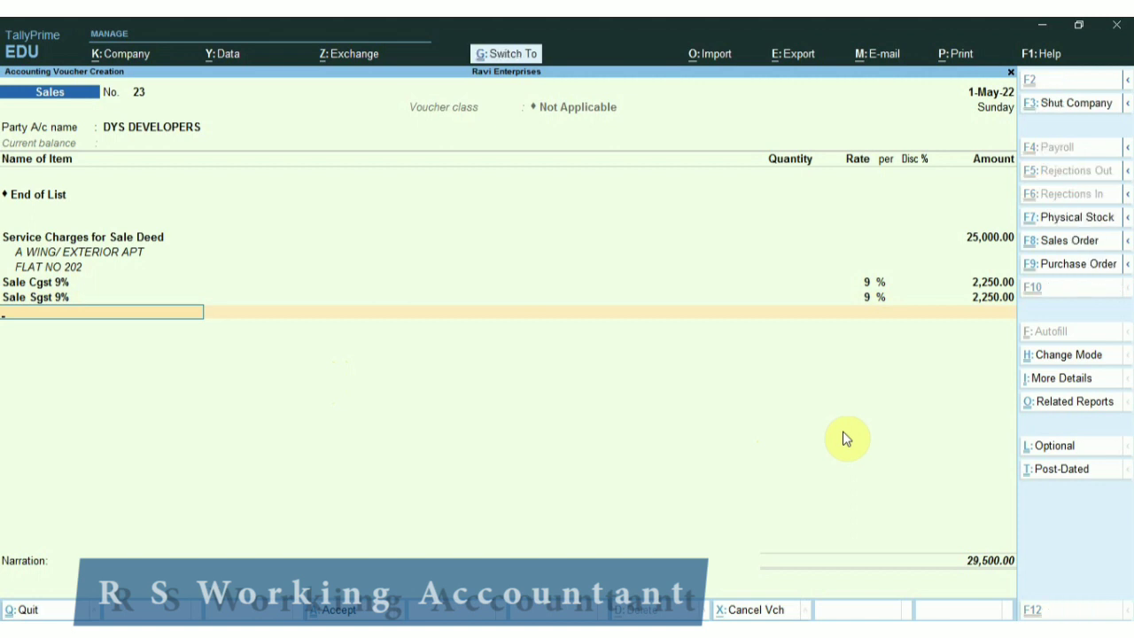
# Step: Check the tax amount by calculating 25000*9% in the built-in calculator, and return to the voucher
pyautogui.hotkey('ctrl', 'n')
pyautogui.write('25000*9')
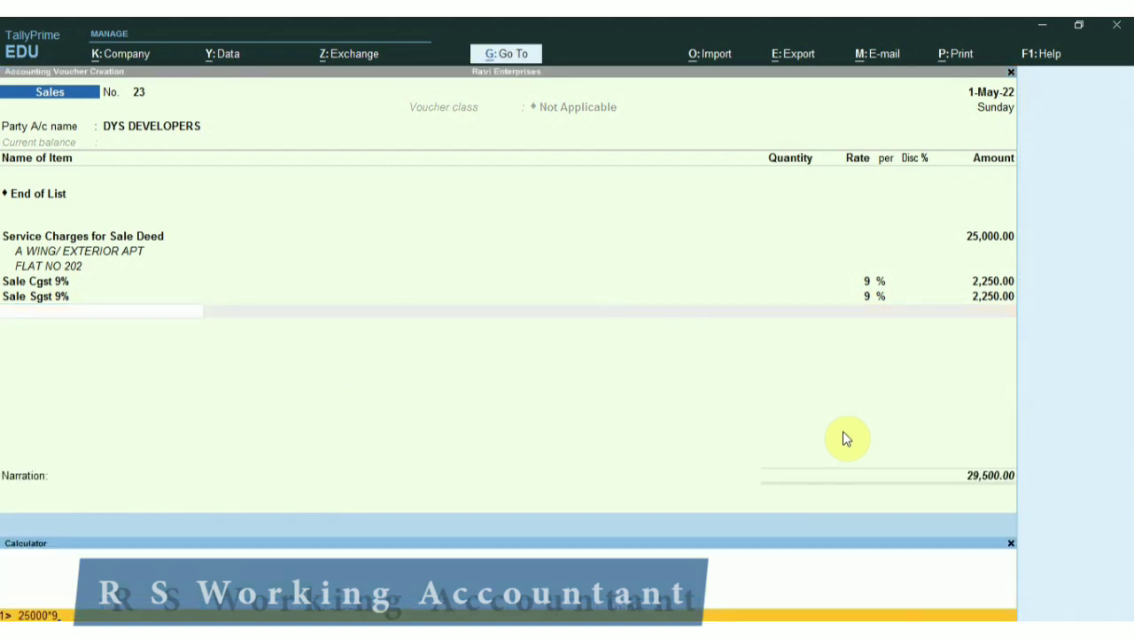
pyautogui.write('%')
pyautogui.press('Return')
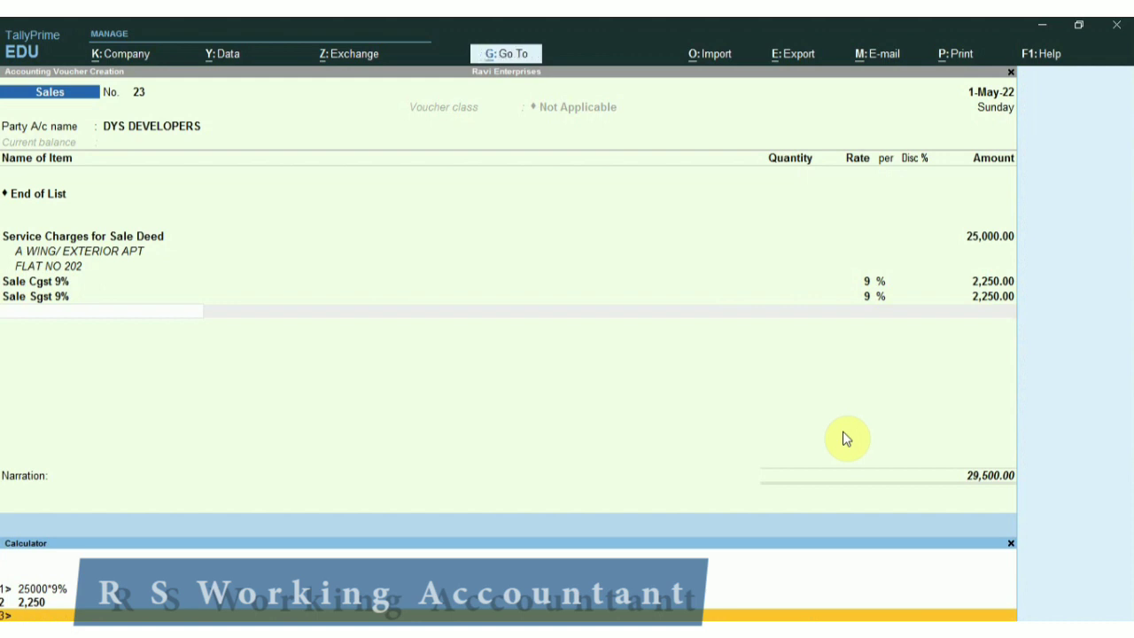
pyautogui.press('ctrl')
pyautogui.hotkey('ctrl', 'm')
# Step: Save the sales voucher without a narration and reopen it for alteration
pyautogui.press('Return')
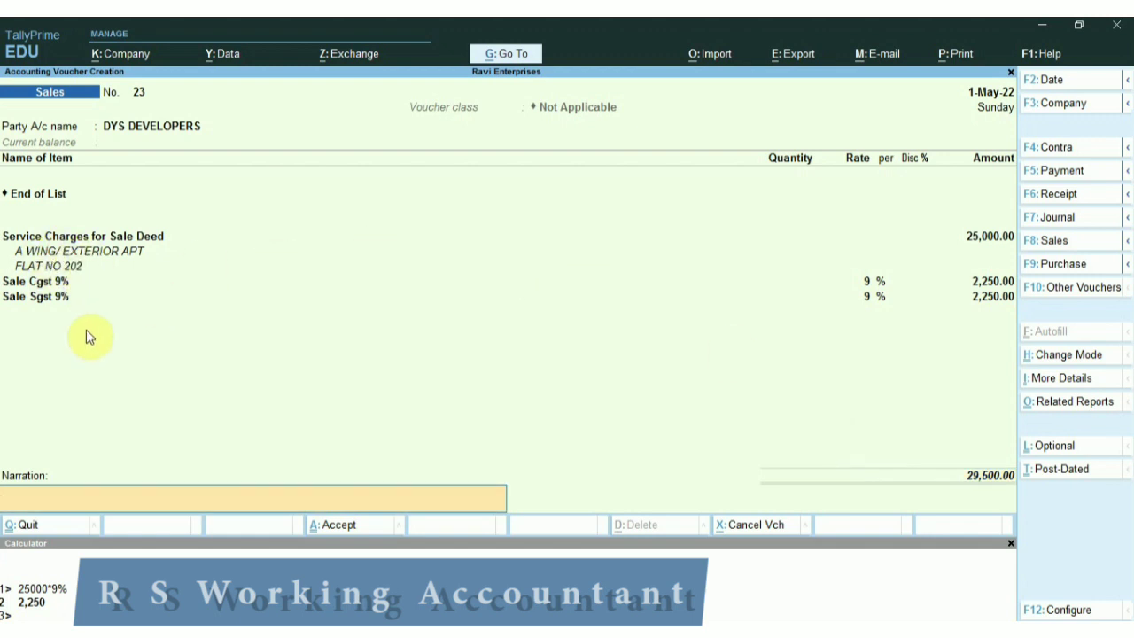
pyautogui.press('Return')
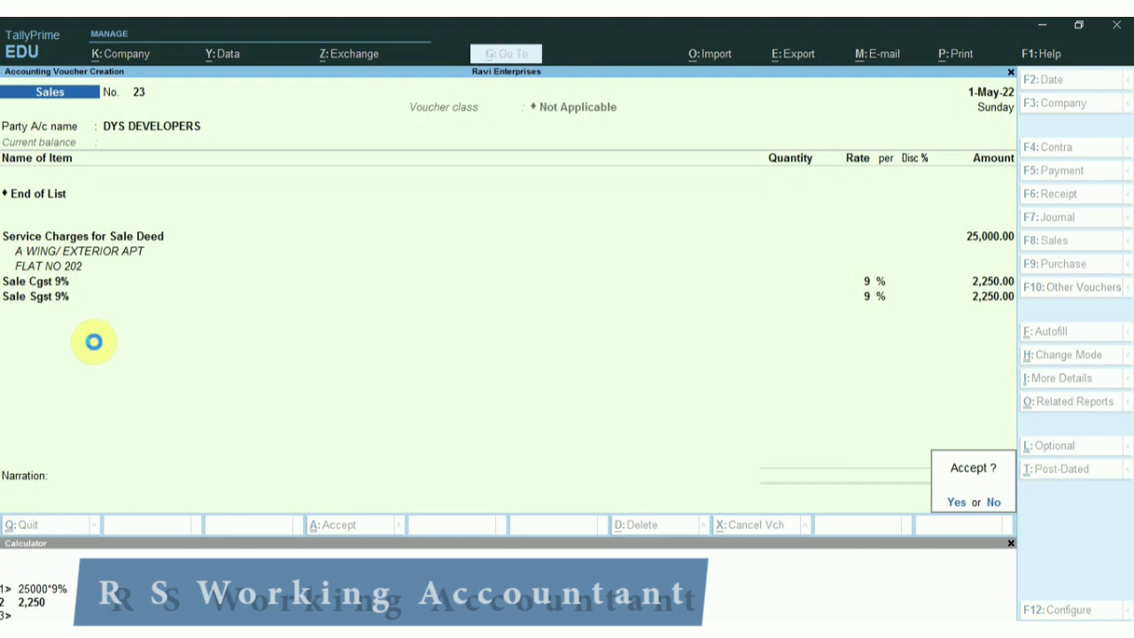
pyautogui.press('Return')
pyautogui.click(131, 261)
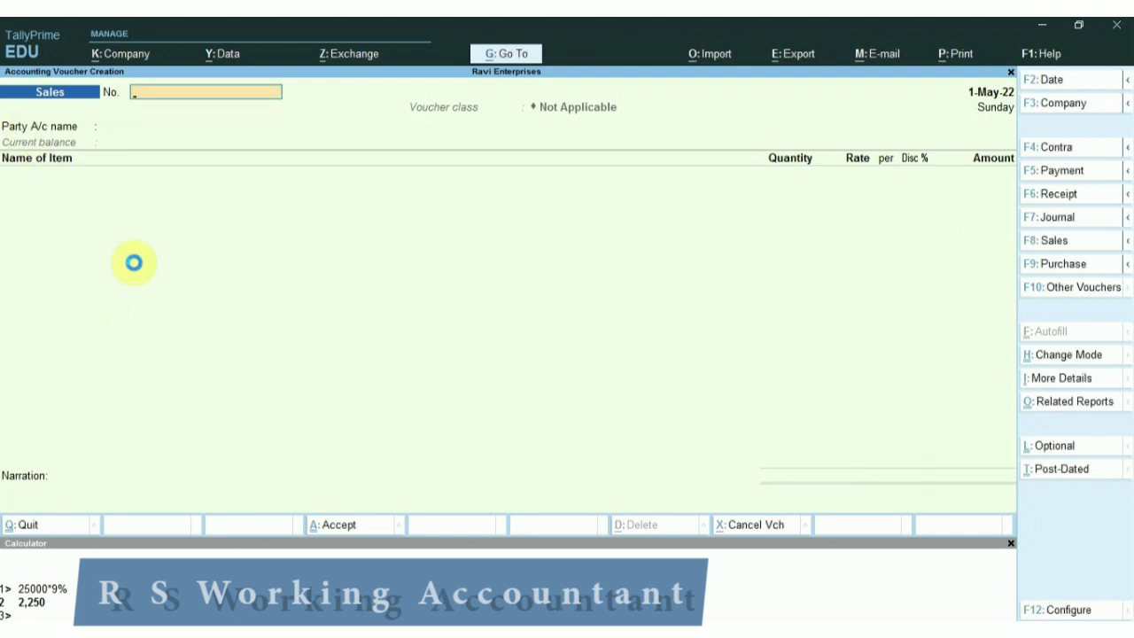
pyautogui.press('pageup')
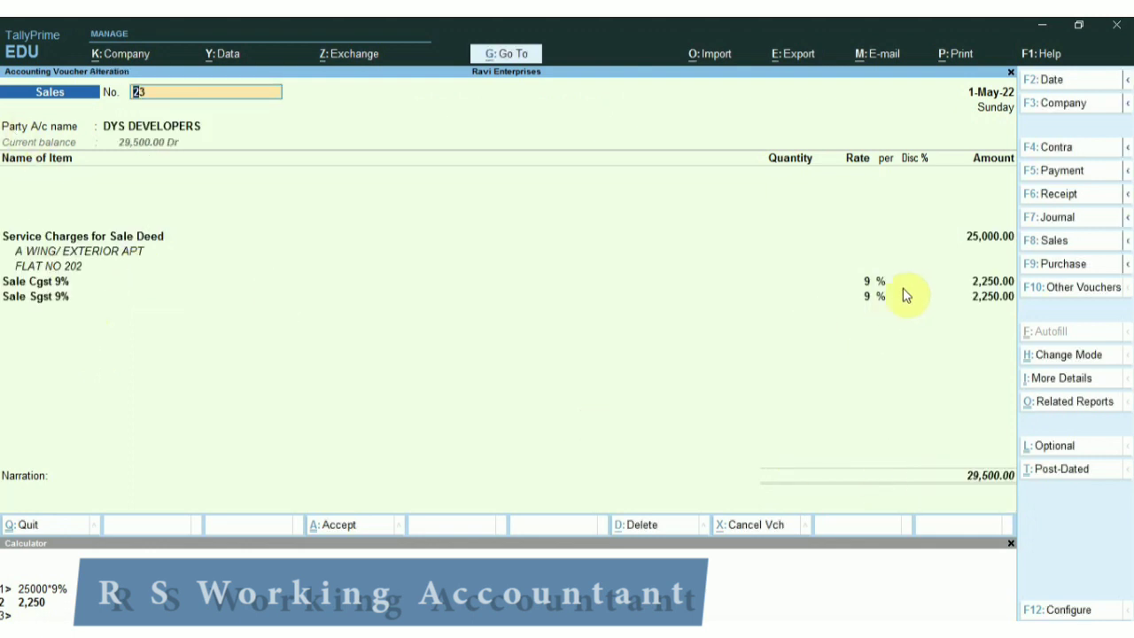
# Step: Preview the tax invoice for this sales voucher, zoom in to check the service charges line, and close the preview
pyautogui.press('ctrl')
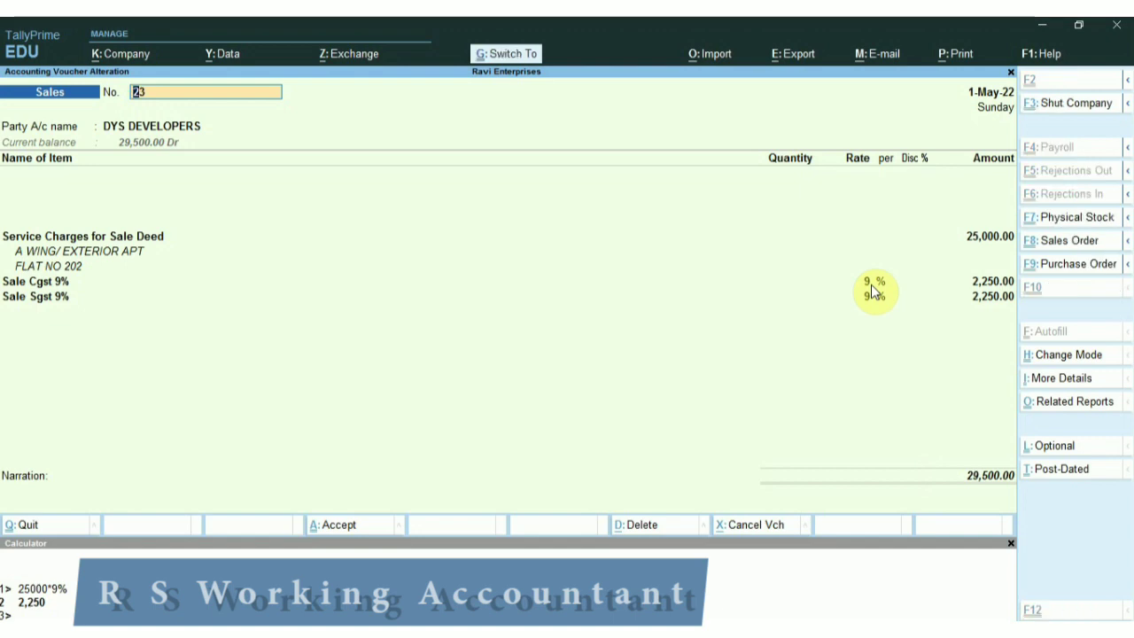
pyautogui.hotkey('ctrl', 'p')
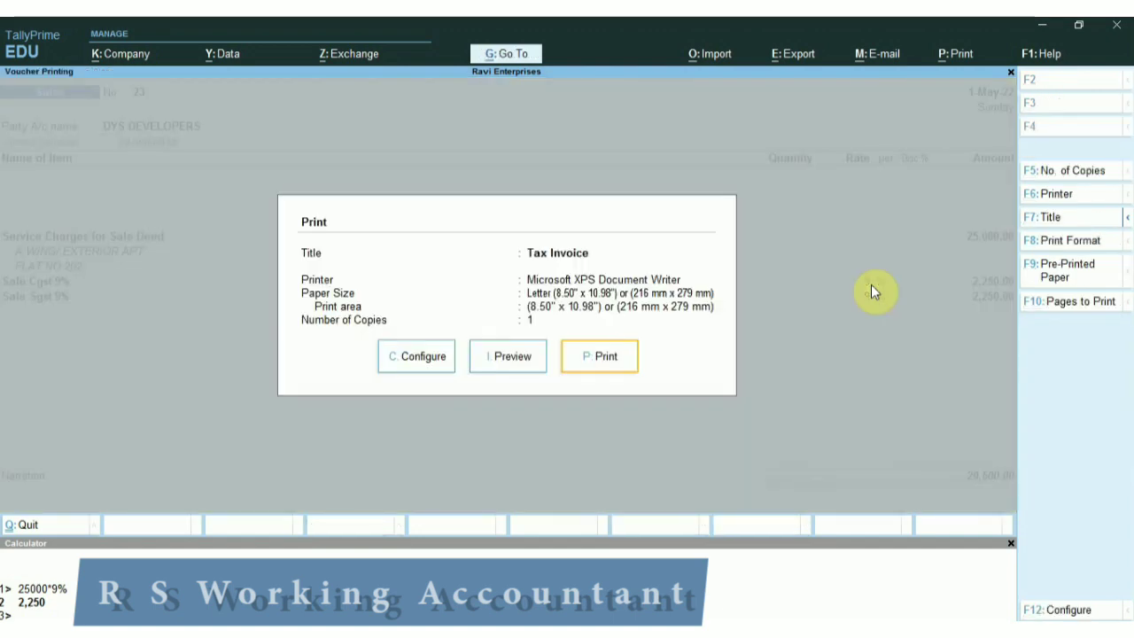
pyautogui.click(486, 372)
pyautogui.press('Return')
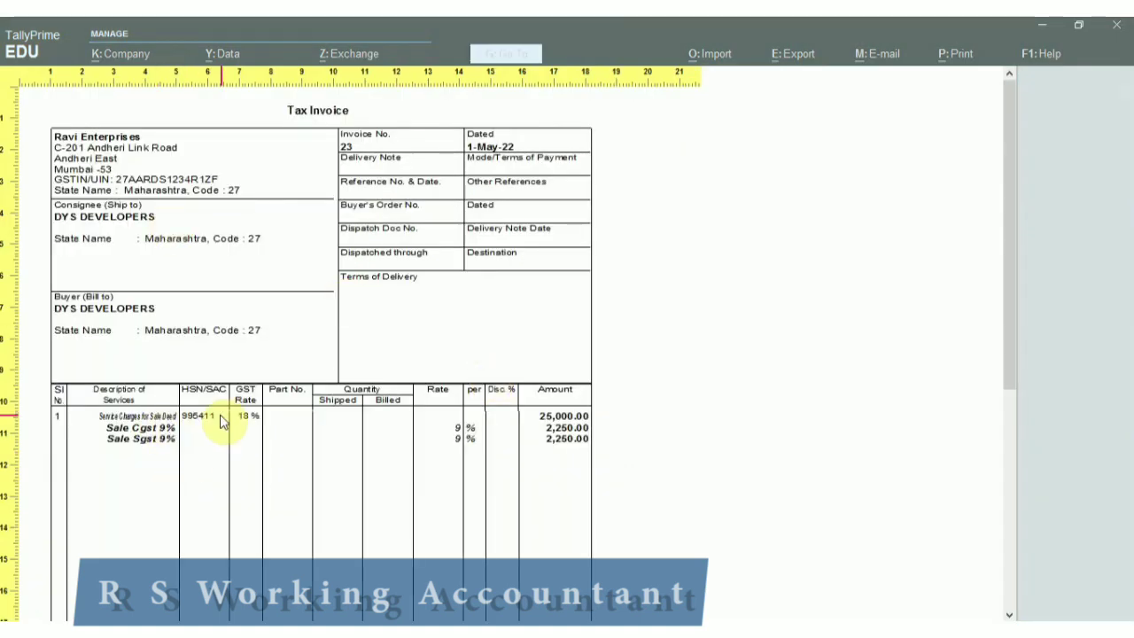
pyautogui.click(351, 427)
pyautogui.press('Escape')
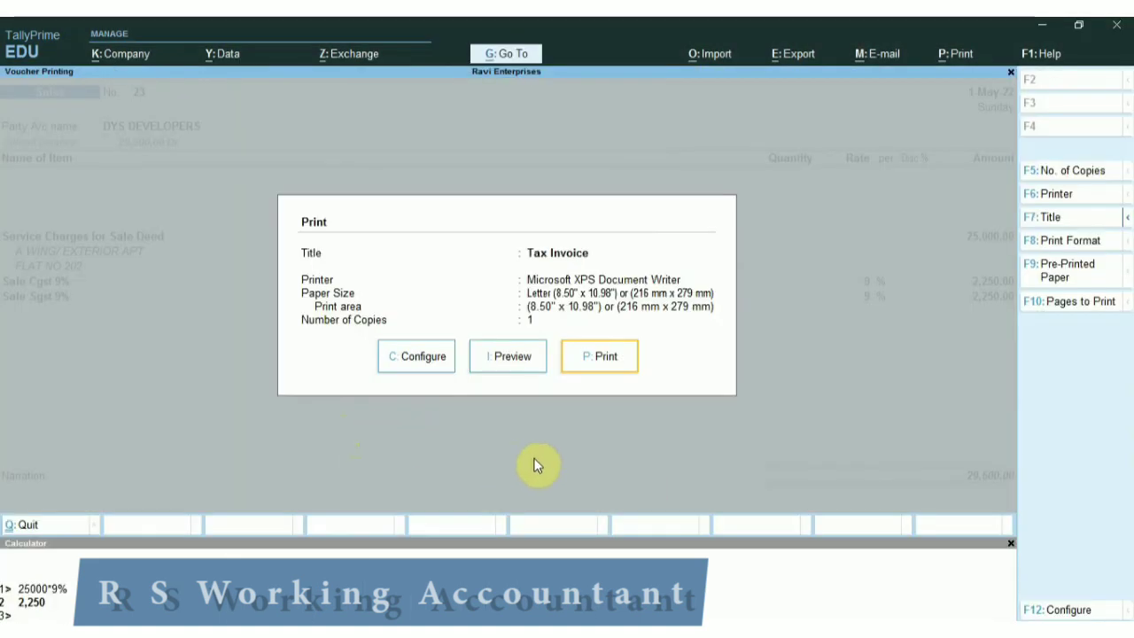
# Step: Set Use Simple Invoice format to Yes in the invoice's print configuration
pyautogui.click(1070, 609)
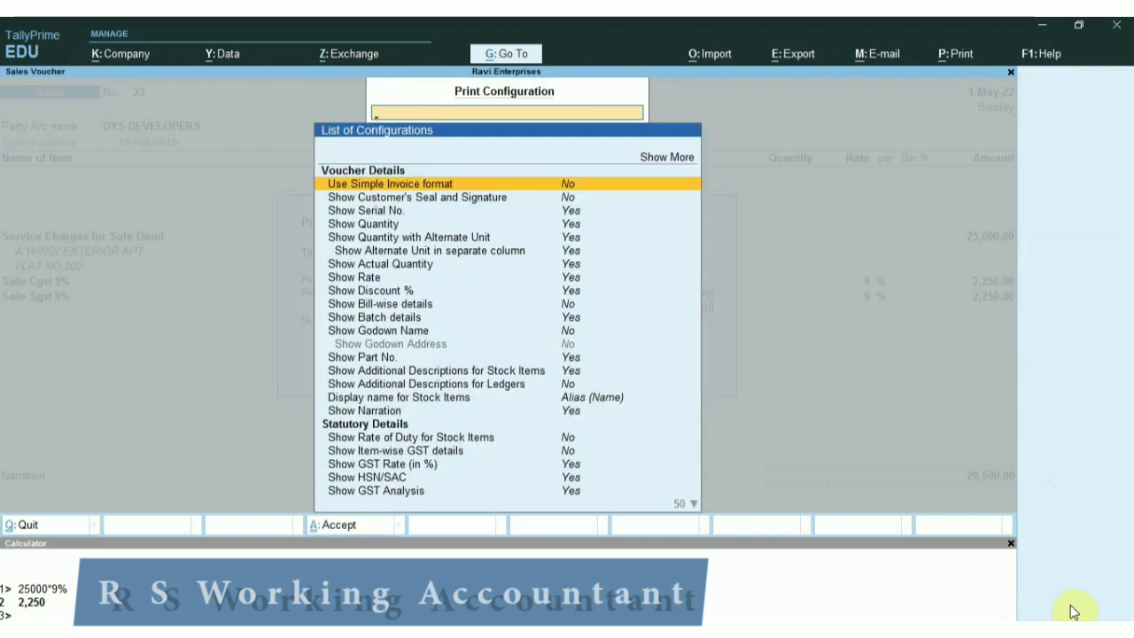
pyautogui.press('Return')
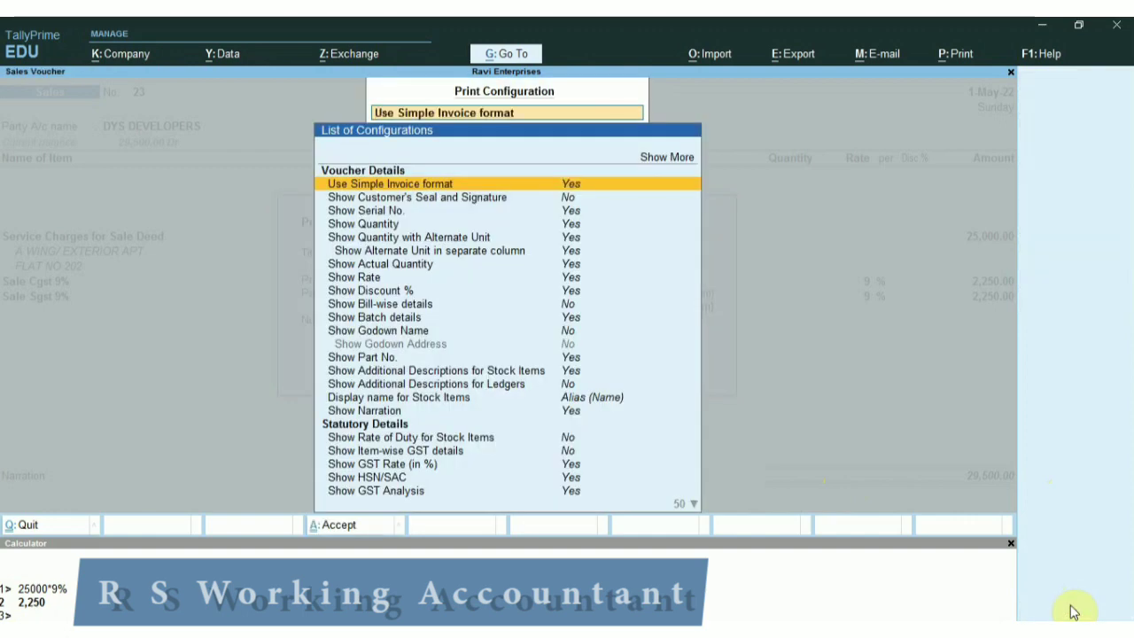
pyautogui.press('Down')
pyautogui.press('Down')
pyautogui.press('Down')
pyautogui.press('Down')
pyautogui.press('Down')
pyautogui.press('Down')
pyautogui.press('Down')
pyautogui.press('Down')
pyautogui.press('Down')
pyautogui.press('Down')
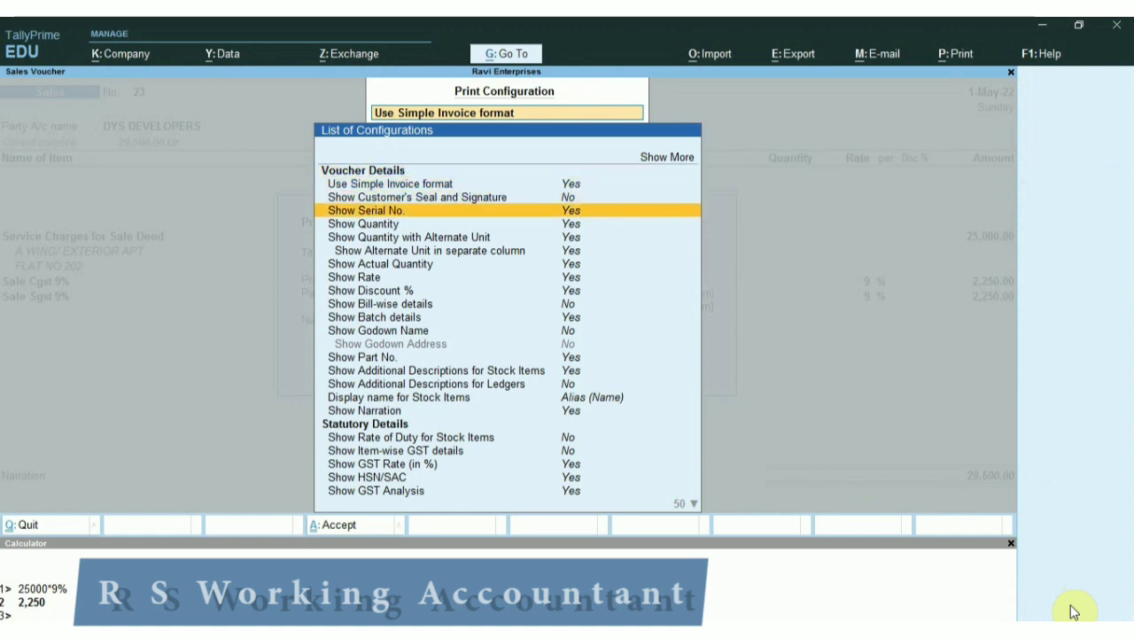
pyautogui.press('Down')
pyautogui.press('Down')
pyautogui.press('Down')
pyautogui.press('Down')
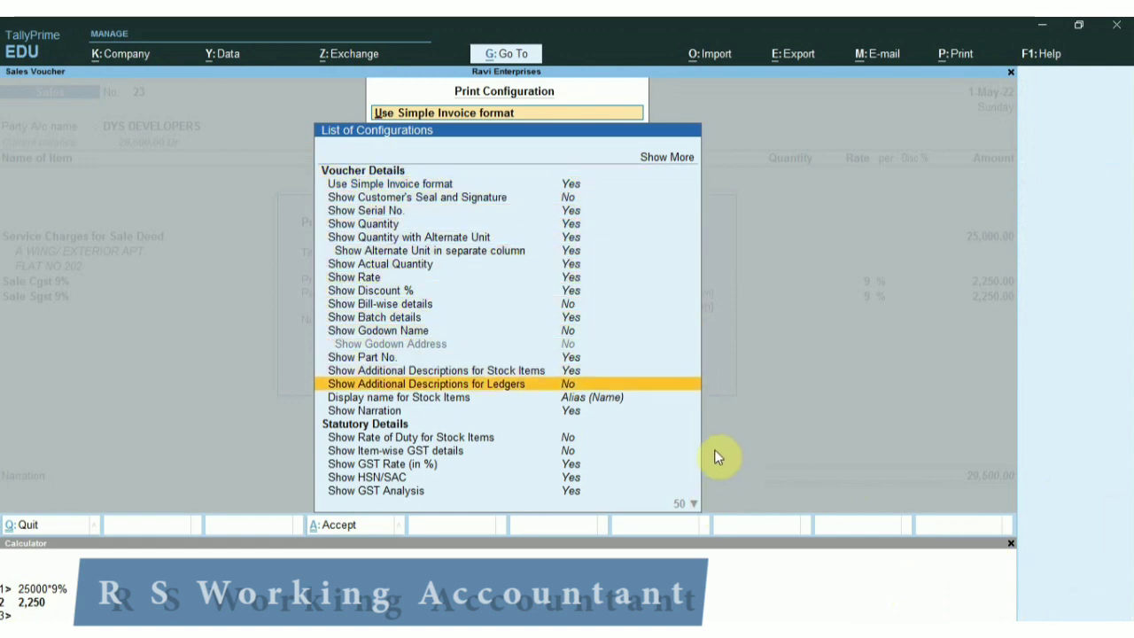
pyautogui.press('Right')
pyautogui.press('Escape')
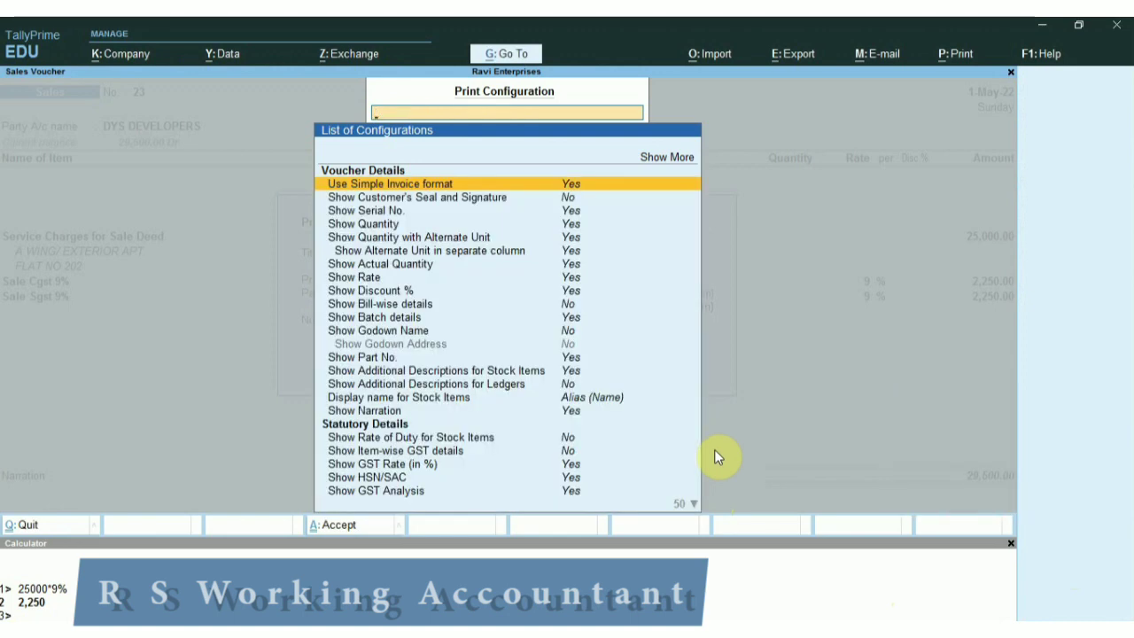
# Step: Turn on Show Additional Descriptions for Ledgers in the print configuration and return to the print dialog
pyautogui.press('Down')
pyautogui.press('Down')
pyautogui.press('Down')
pyautogui.press('Down')
pyautogui.press('Down')
pyautogui.press('Down')
pyautogui.press('Down')
pyautogui.press('Down')
pyautogui.press('Down')
pyautogui.press('Down')
pyautogui.press('Down')
pyautogui.press('Down')
pyautogui.press('Down')
pyautogui.press('Down')
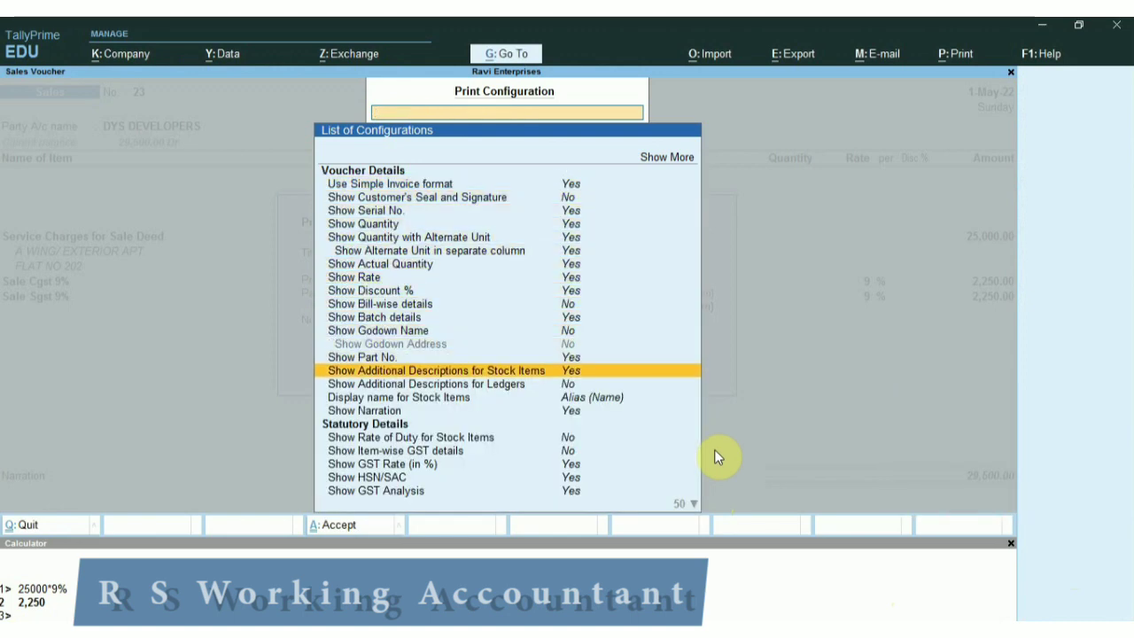
pyautogui.press('Escape')
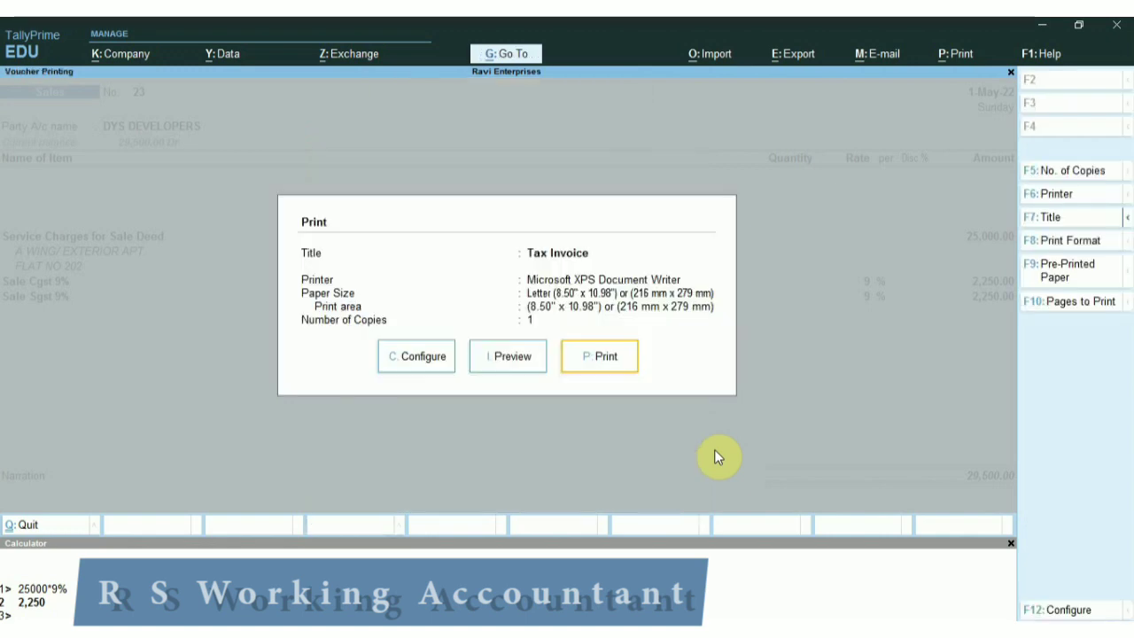
# Step: Preview the invoice in the simple format, zoom in on the service description lines, and return to the voucher
pyautogui.click(519, 364)
pyautogui.press('Return')
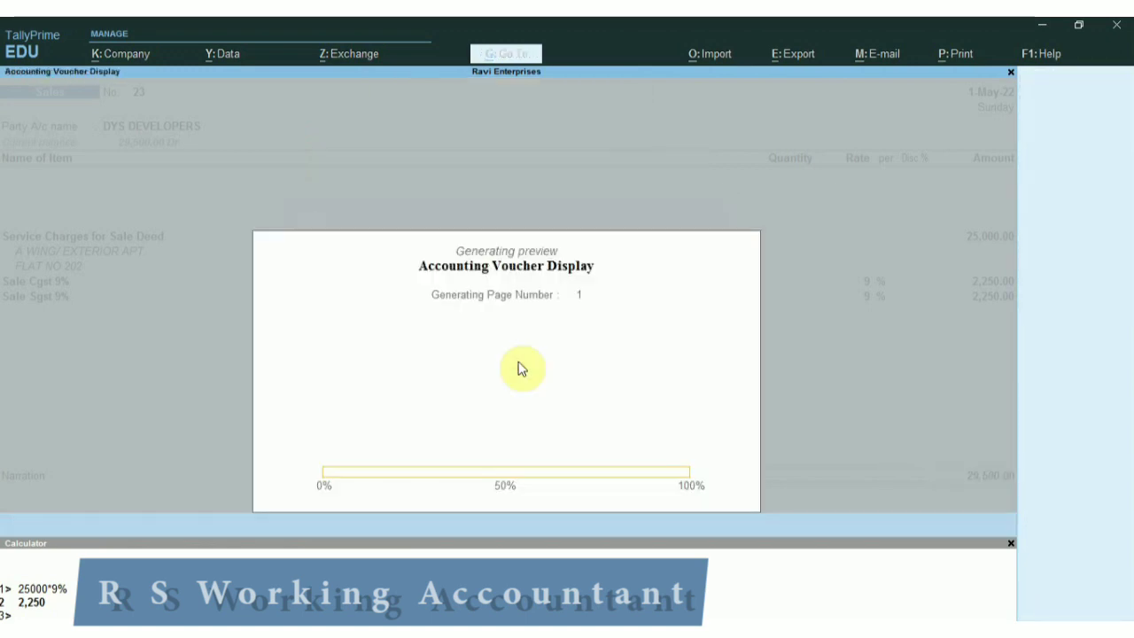
pyautogui.press('Return')
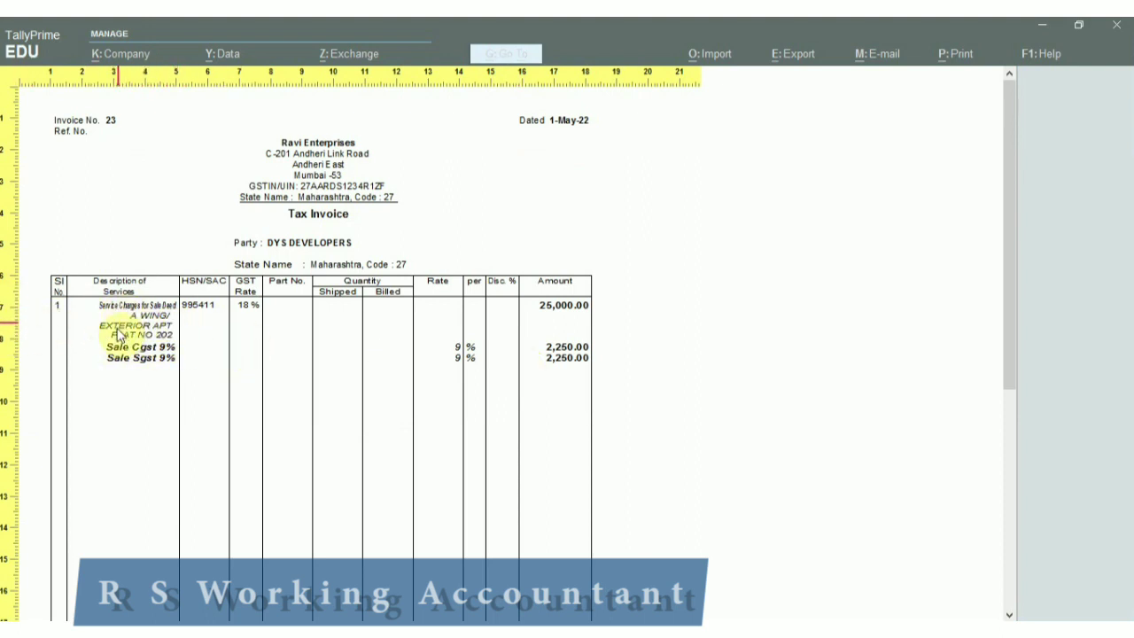
pyautogui.click(435, 412)
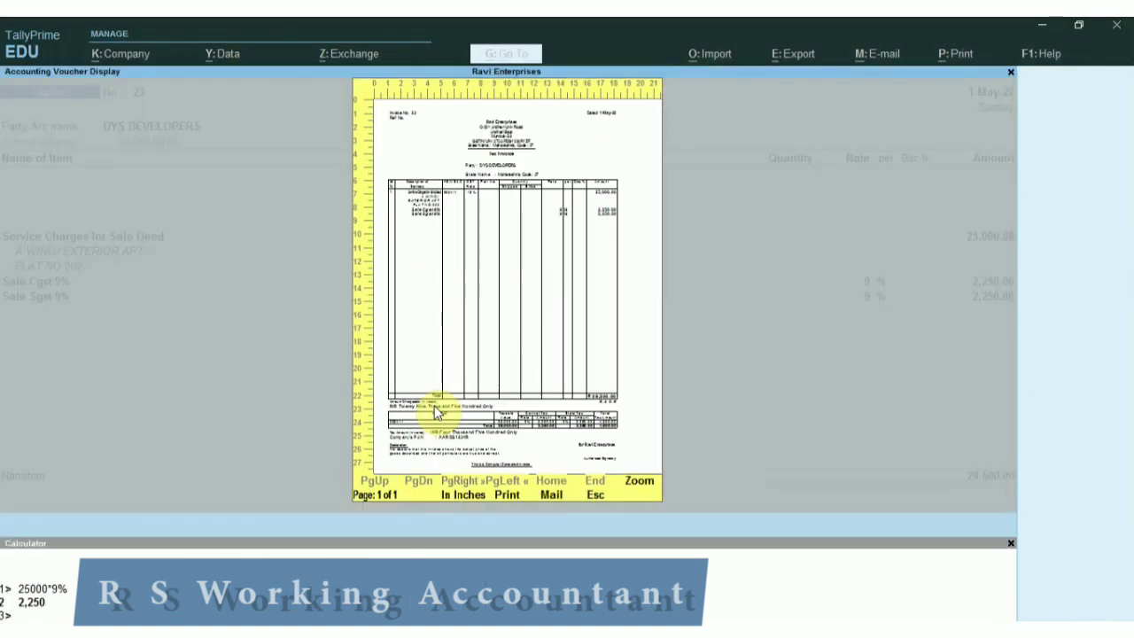
pyautogui.press('Escape')
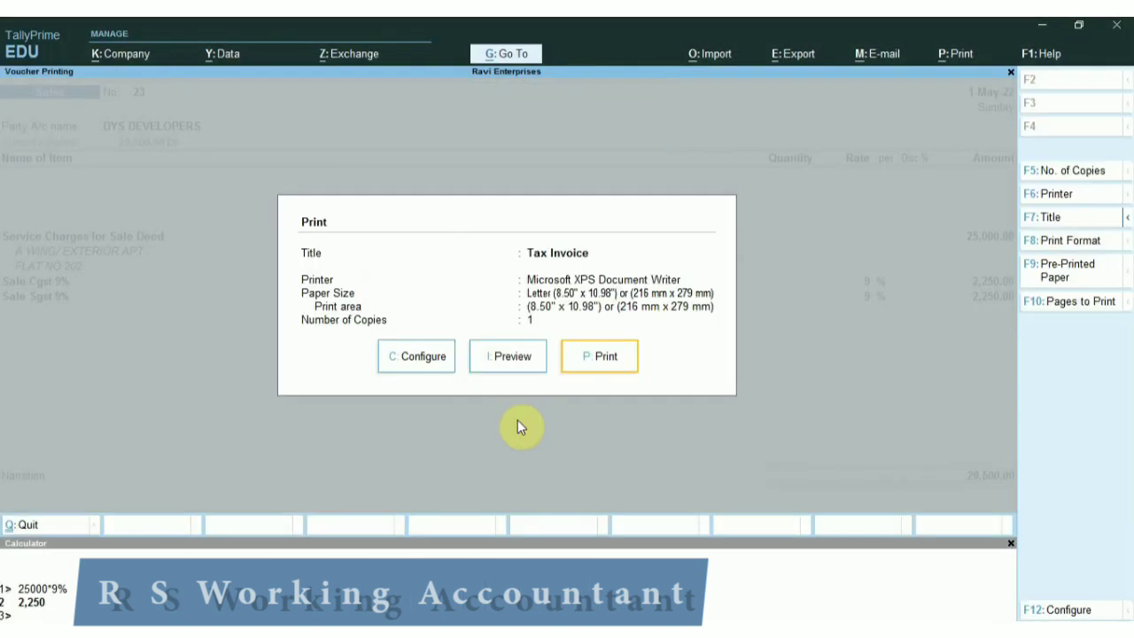
pyautogui.press('Escape')
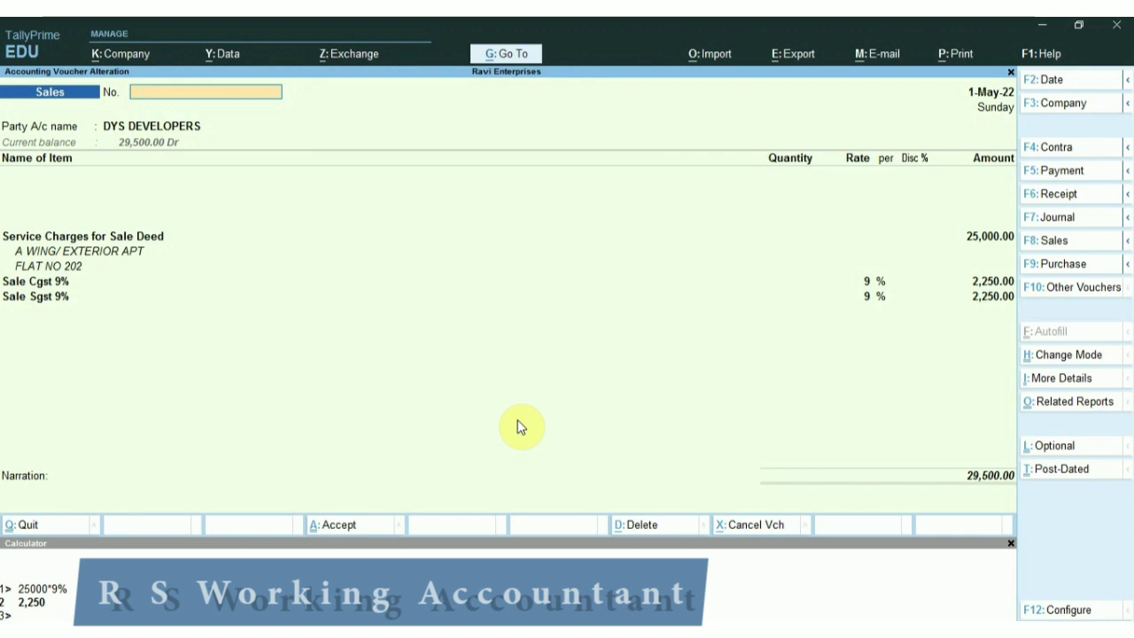
# Step: Leave the sales vouchers, check the Rental Service example in the Excel worksheet, and switch back to TallyPrime
pyautogui.press('Escape')
pyautogui.press('Return')
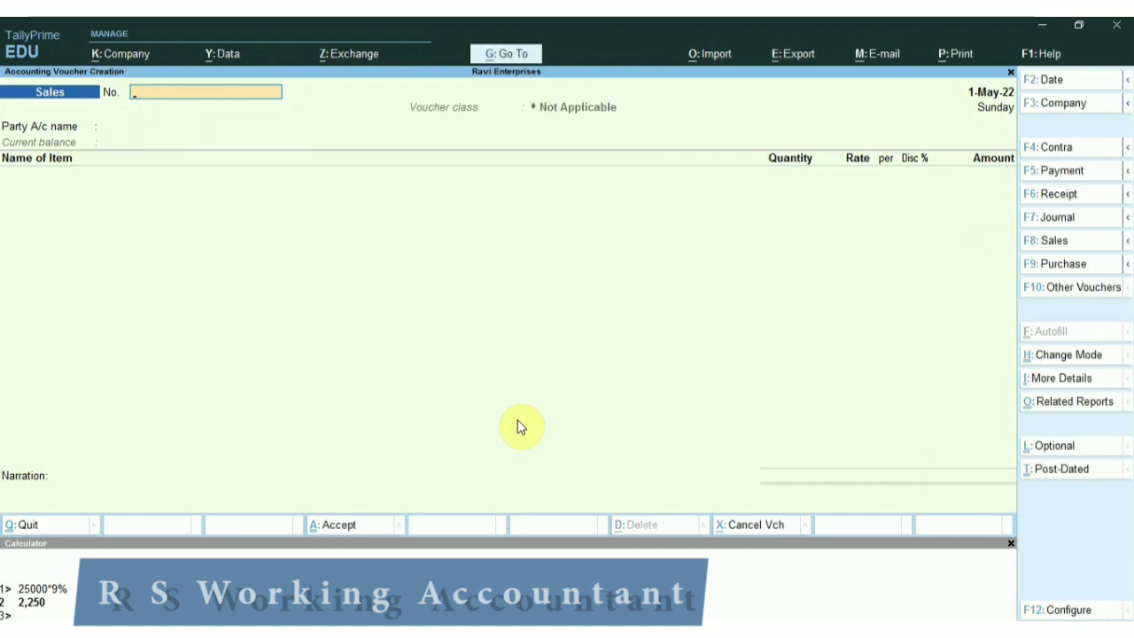
pyautogui.press('Escape')
pyautogui.press('Return')
pyautogui.hotkey('alt', 'Tab')
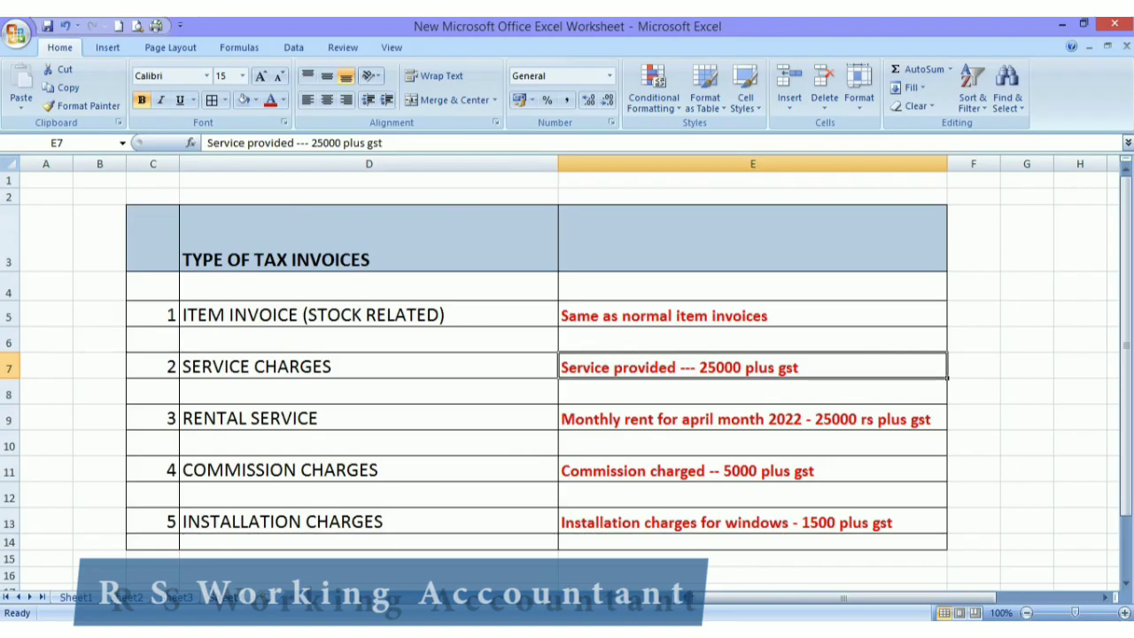
pyautogui.click(261, 439)
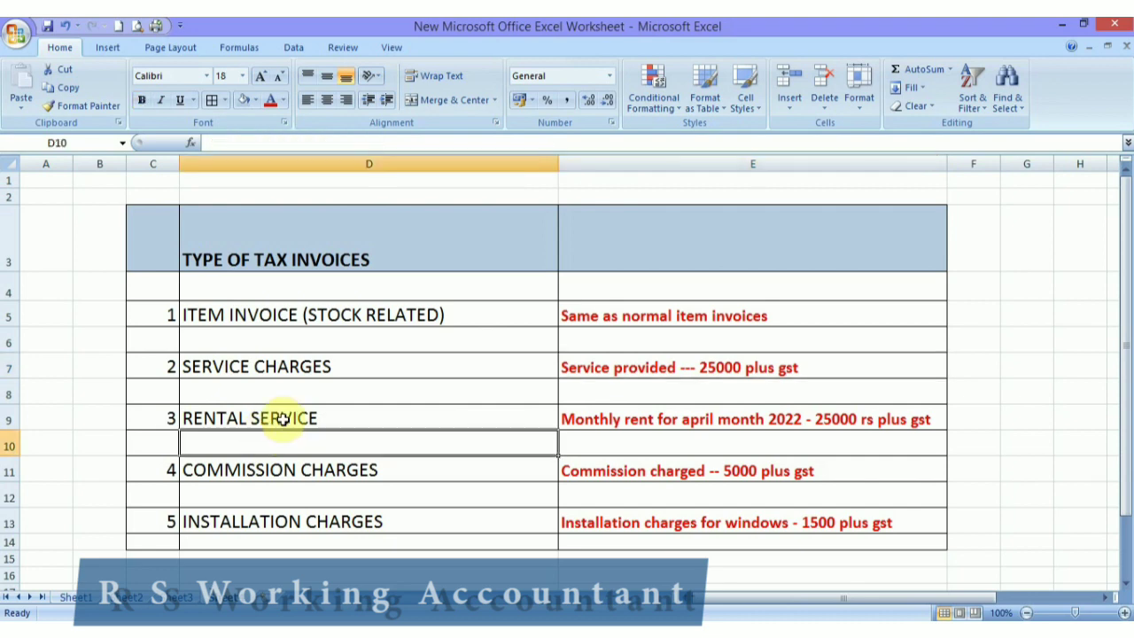
pyautogui.click(282, 420)
pyautogui.hotkey('alt', 'Tab')
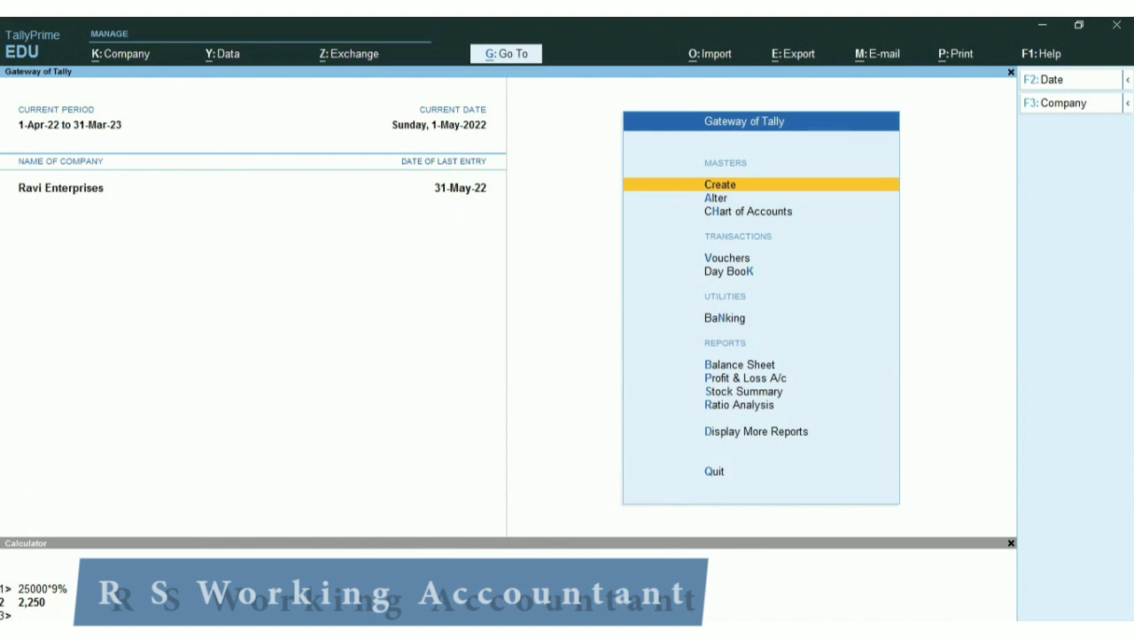
pyautogui.hotkey('alt', 'Tab')
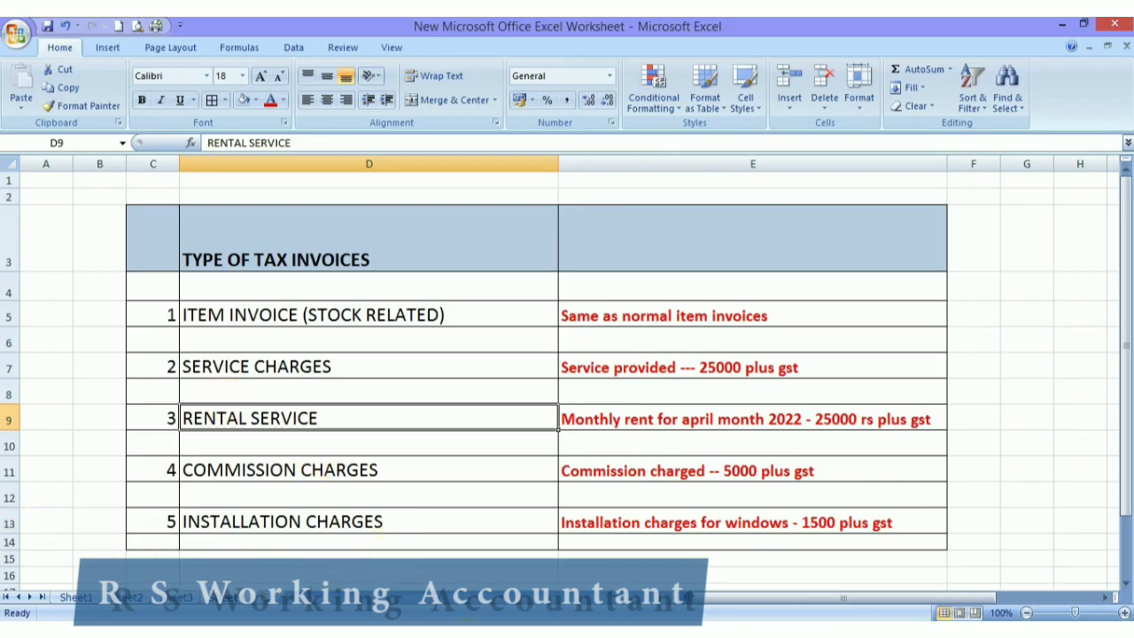
pyautogui.hotkey('alt', 'Tab')
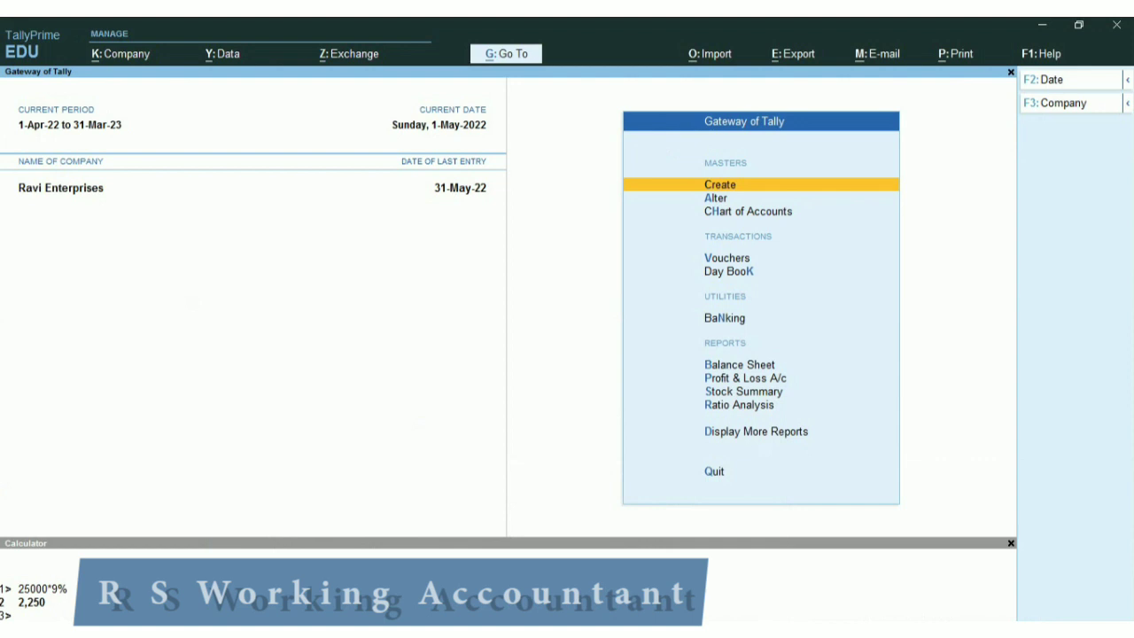
# Step: Open the Rental Charges ledger for alteration
pyautogui.press('Down')
pyautogui.press('Return')
pyautogui.press('Down')
pyautogui.press('Down')
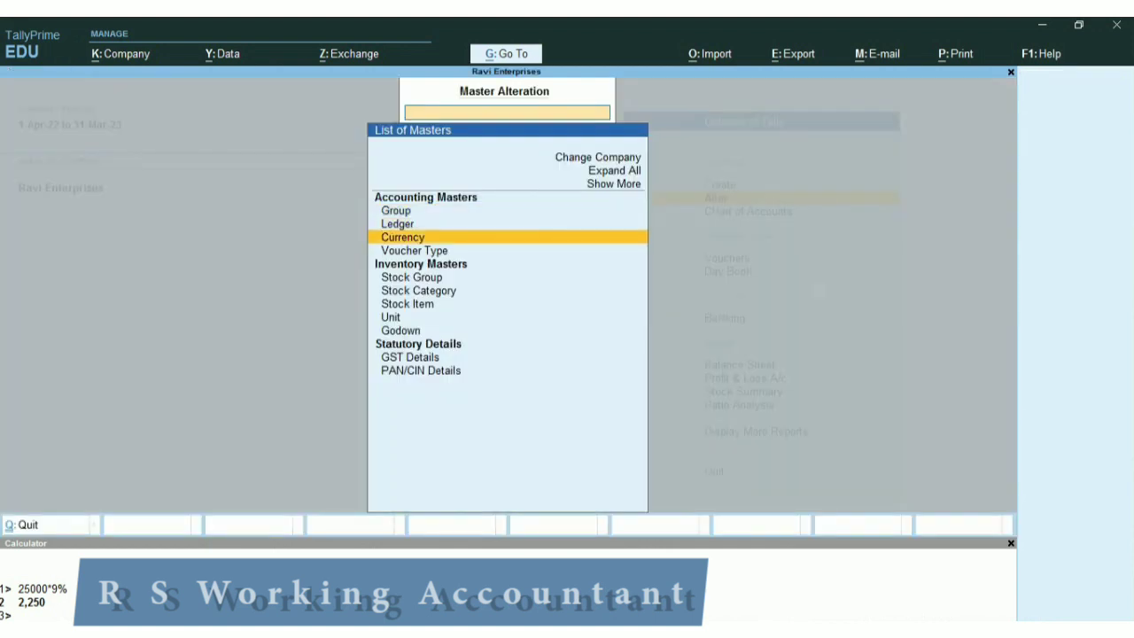
pyautogui.press('Up')
pyautogui.press('Return')
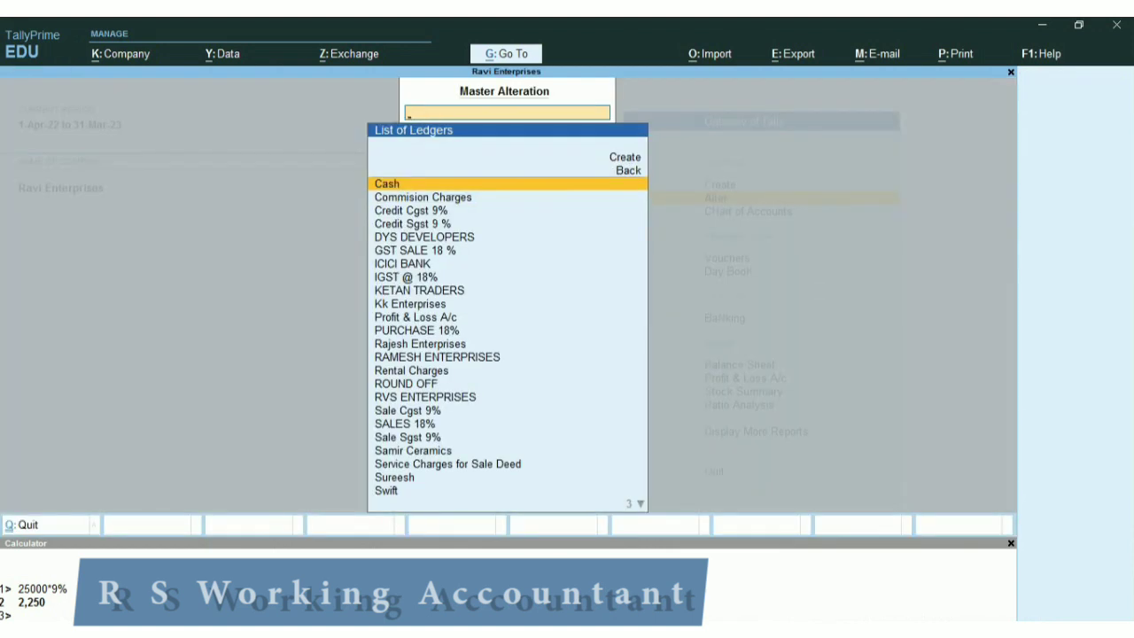
pyautogui.write('REN')
pyautogui.press('Return')
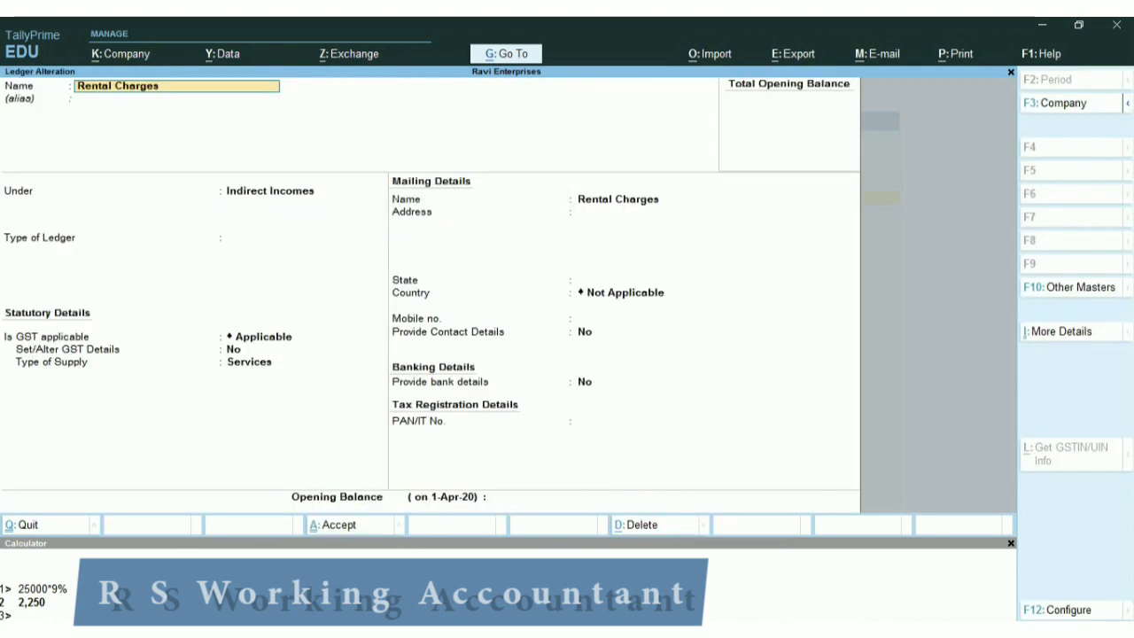
# Step: Examine the HSN/SAC code and tax rates in the Rental Charges ledger's GST details, and quit without saving
pyautogui.press('Return')
pyautogui.press('Return')
pyautogui.press('Return')
pyautogui.press('Return')
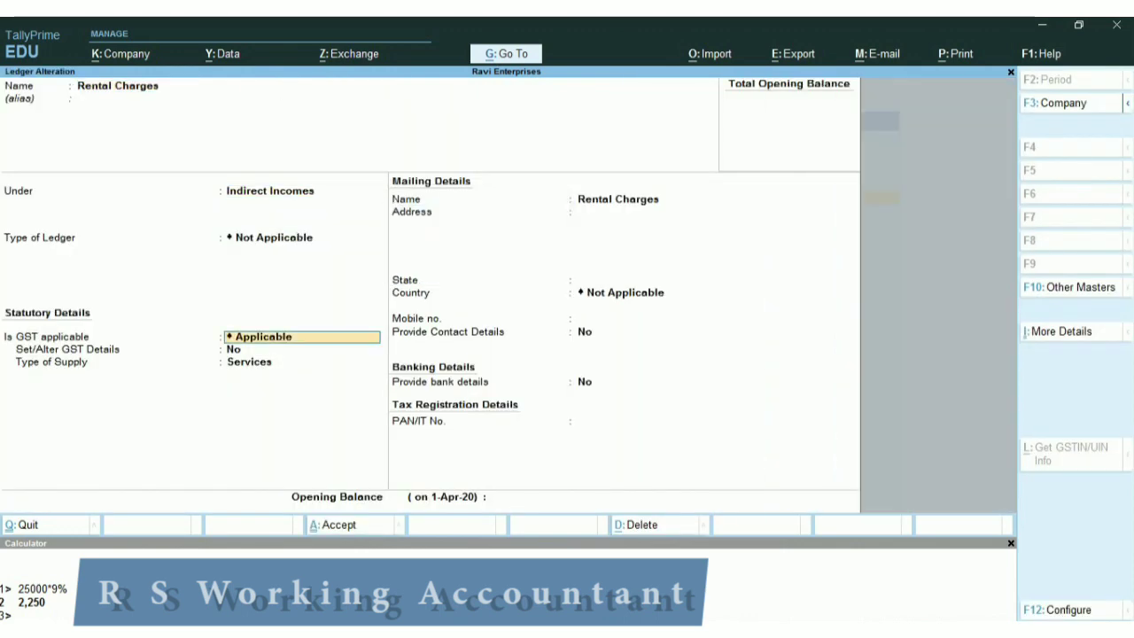
pyautogui.press('Return')
pyautogui.write('Y')
pyautogui.press('Return')
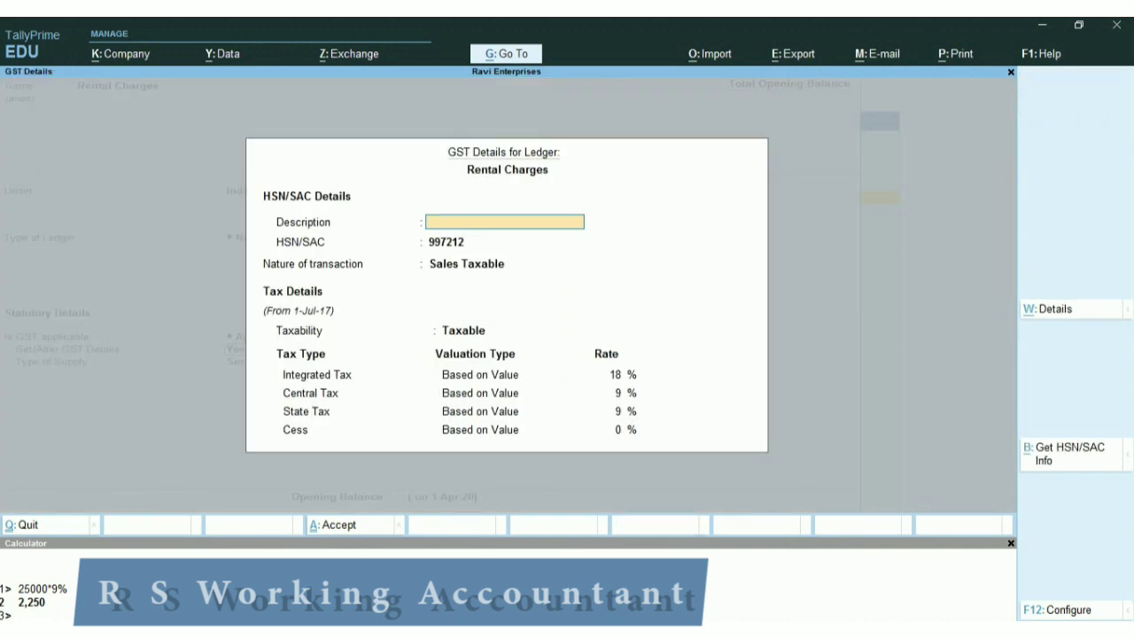
pyautogui.press('Return')
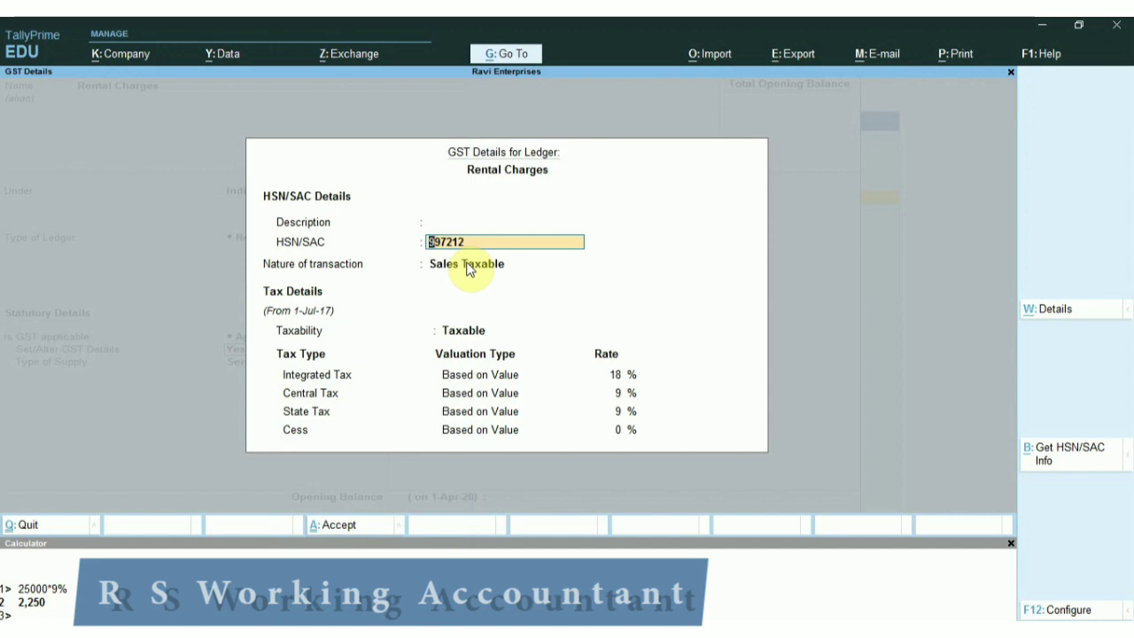
pyautogui.press('BackSpace')
pyautogui.press('Escape')
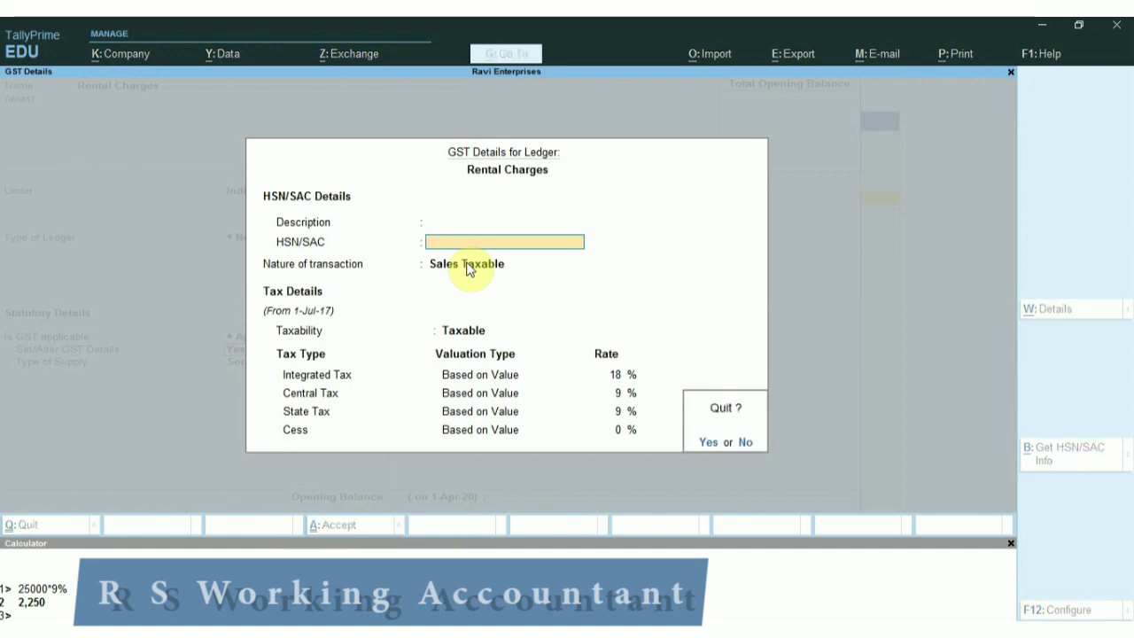
pyautogui.press('y')
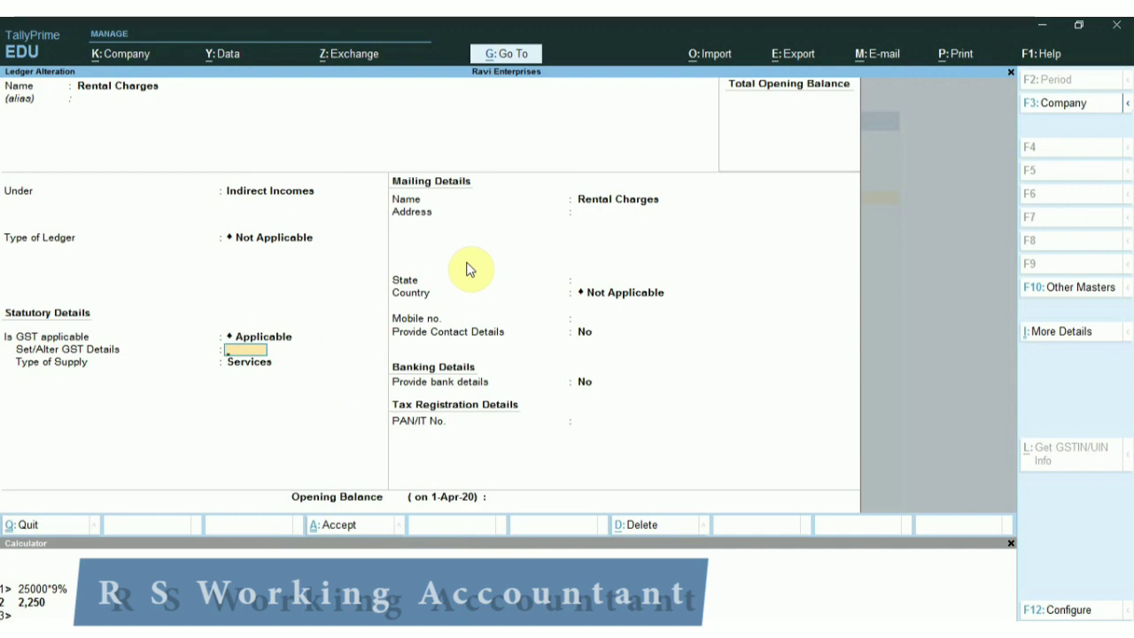
pyautogui.press('Escape')
pyautogui.press('y')
pyautogui.press('Escape')
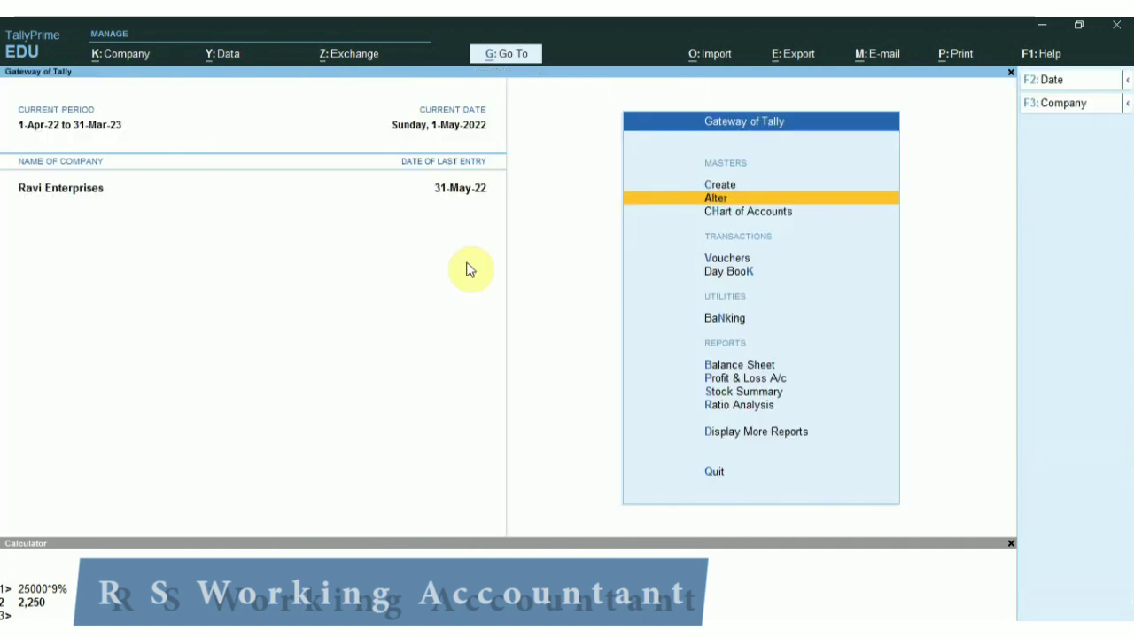
# Step: Start a new sales voucher for the party DYS DEVELOPERS, keeping the default dispatch and party details
pyautogui.press('Up')
pyautogui.press('v')
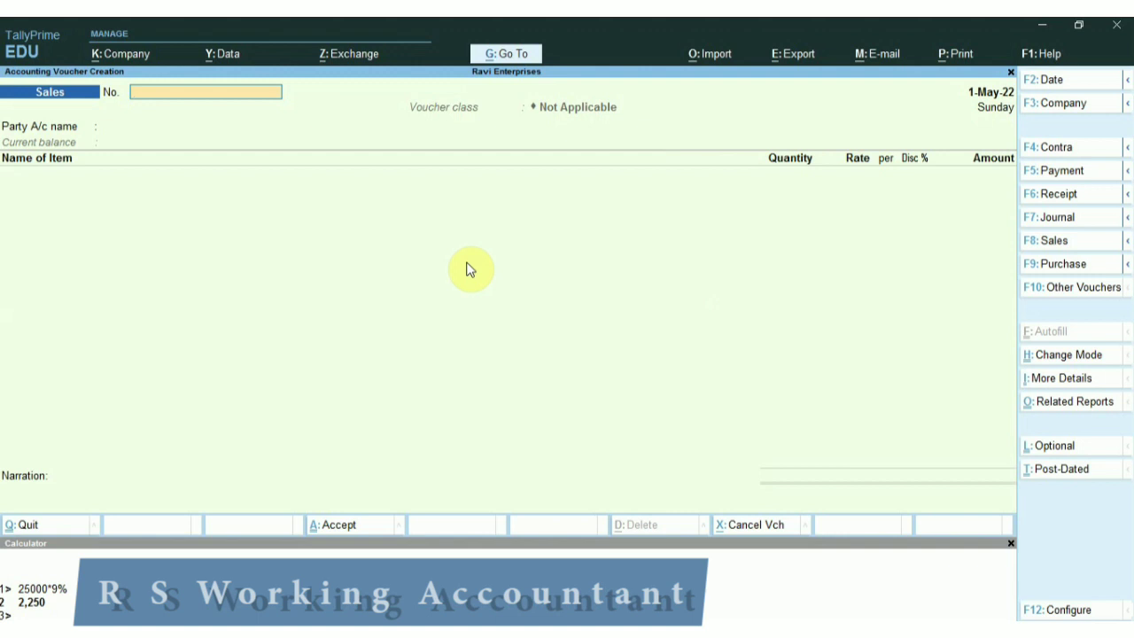
pyautogui.press('Return')
pyautogui.press('Down')
pyautogui.press('Down')
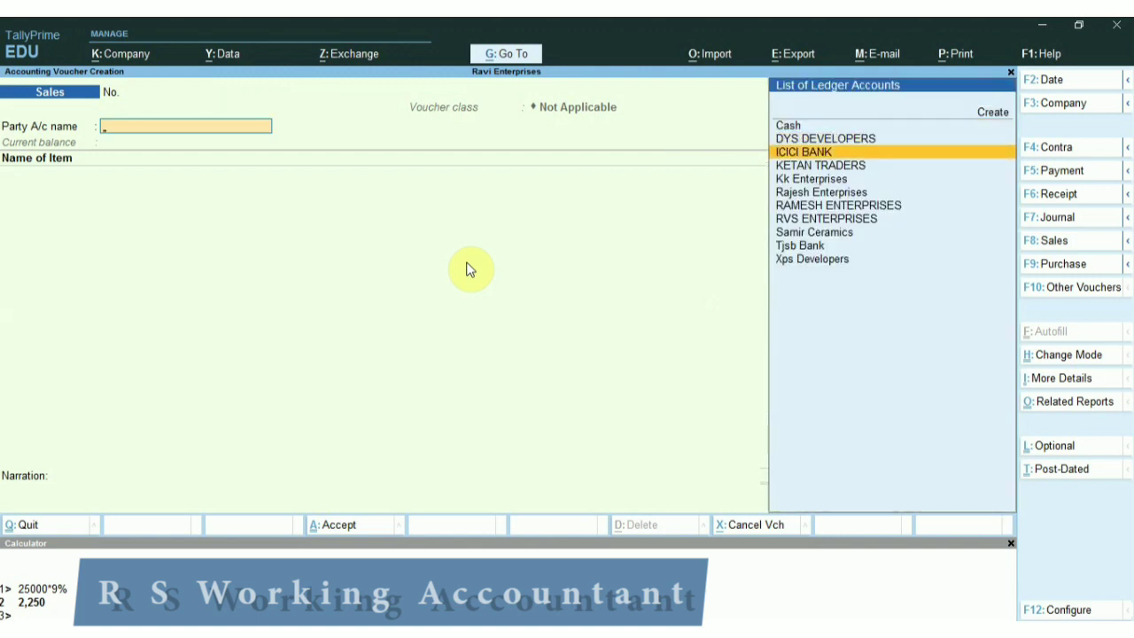
pyautogui.press('Down')
pyautogui.press('Down')
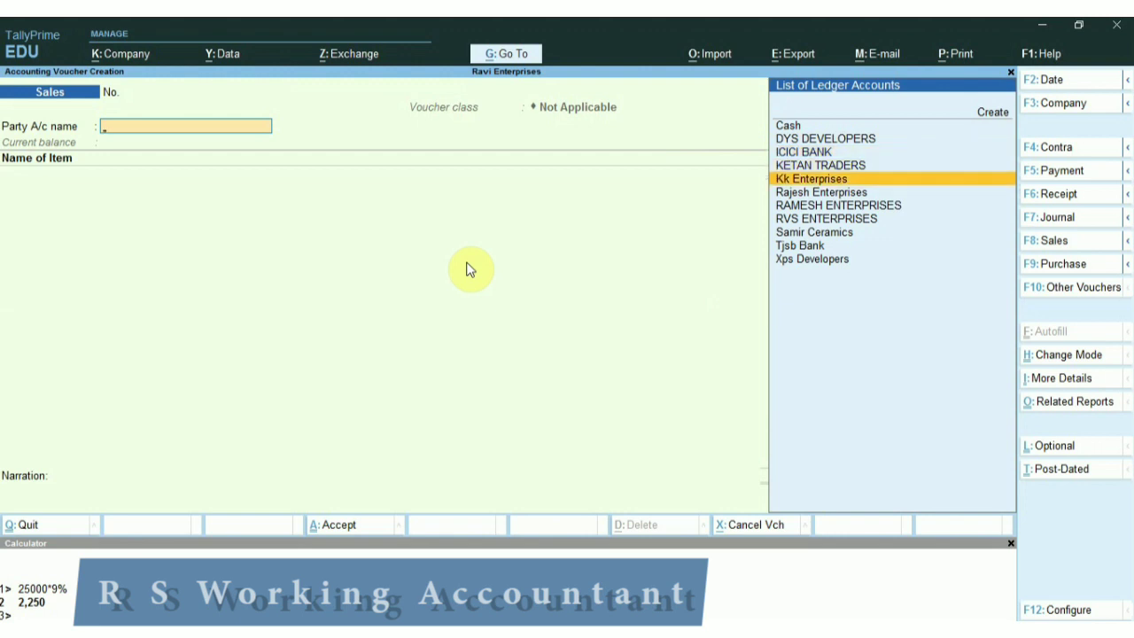
pyautogui.press('Up')
pyautogui.press('Up')
pyautogui.press('Up')
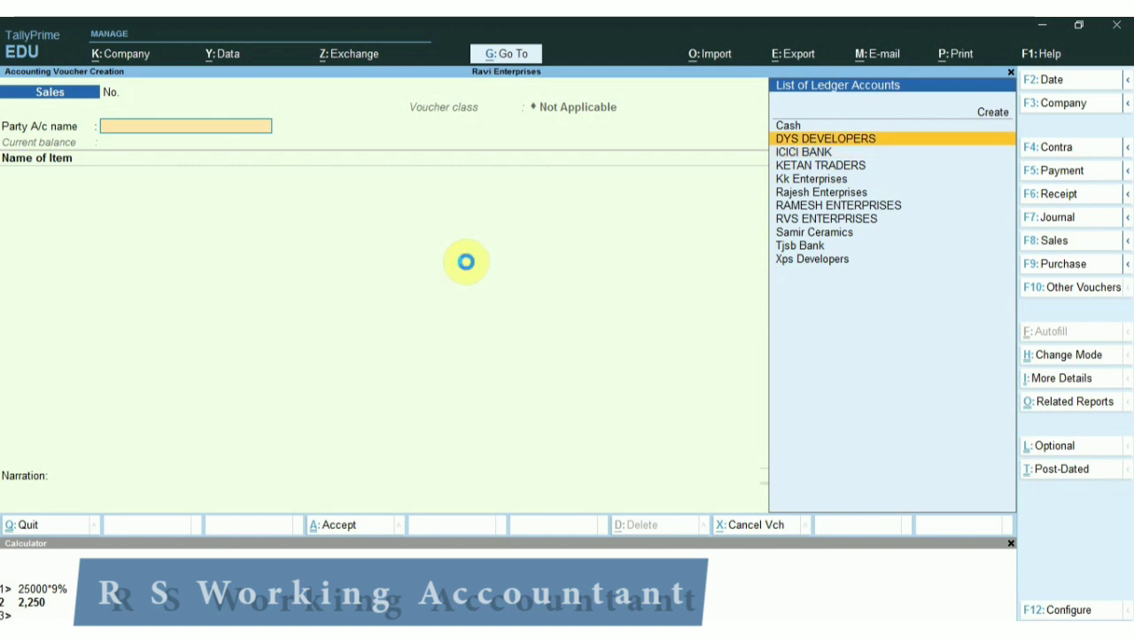
pyautogui.press('Return')
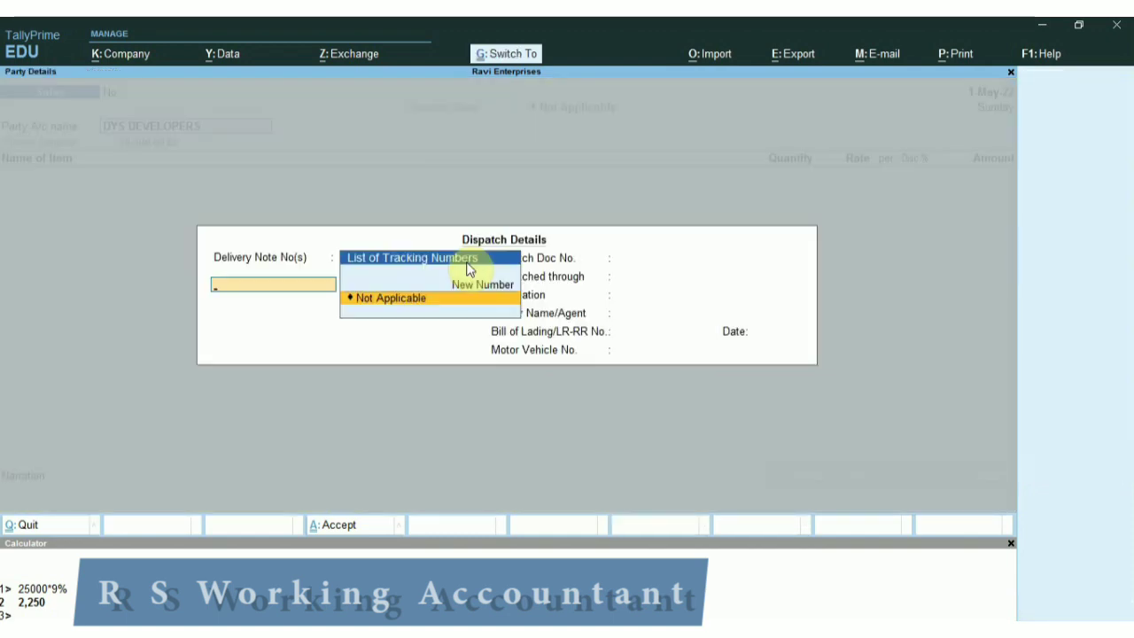
pyautogui.hotkey('ctrl', 'a')
pyautogui.hotkey('ctrl', 'a')
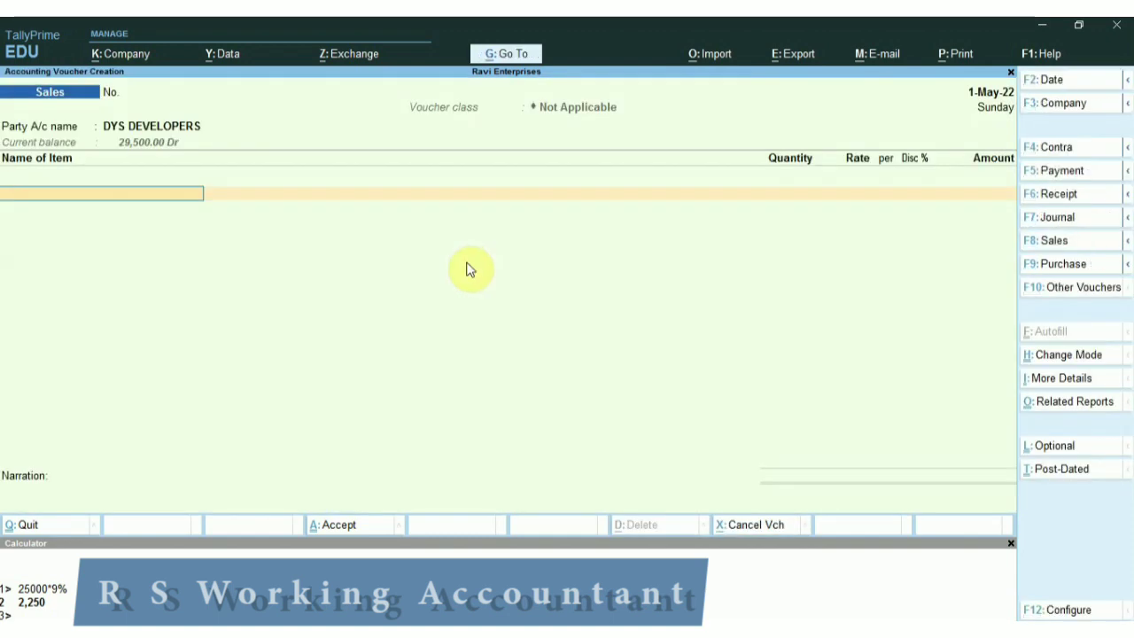
# Step: End the stock item list without any items and add the Rental Charges ledger to the invoice
pyautogui.press('Return')
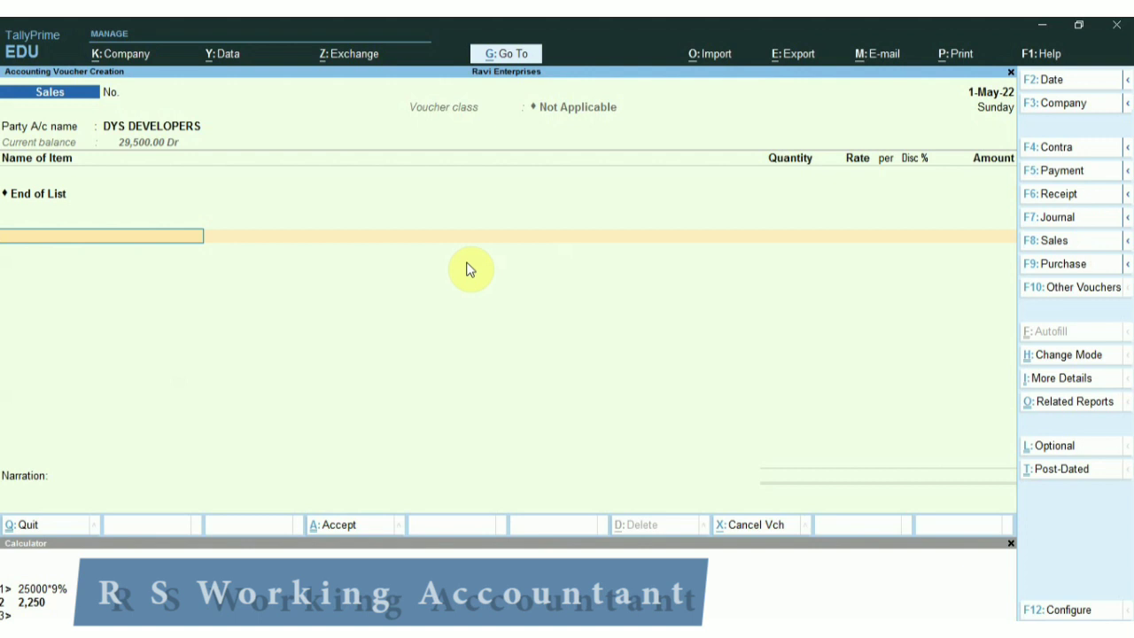
pyautogui.write('RENT')
pyautogui.press('Return')
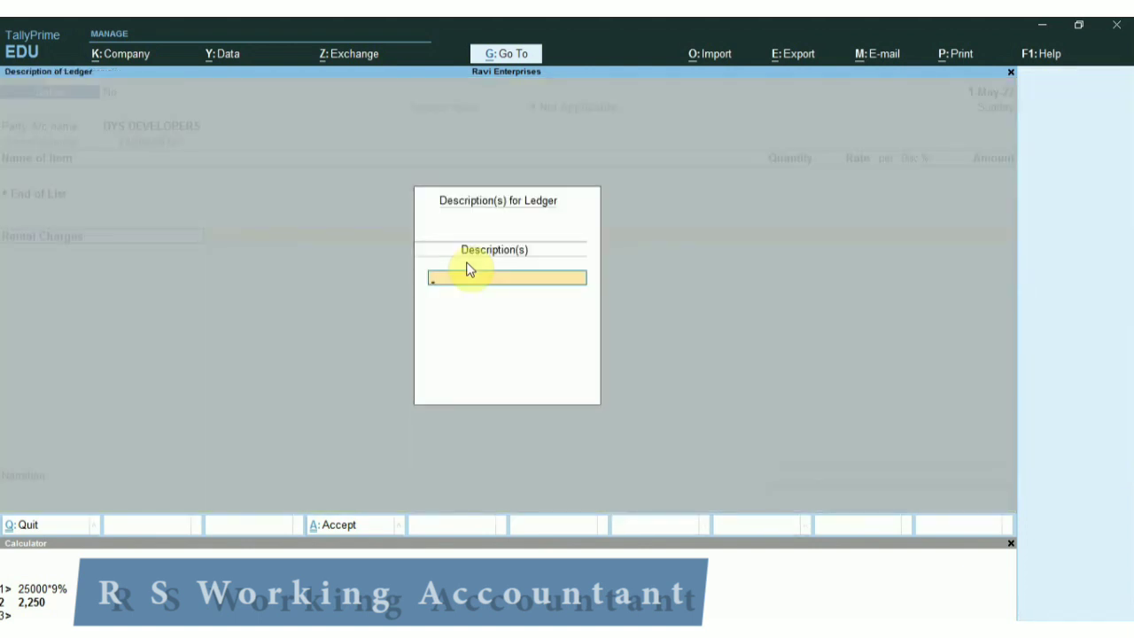
pyautogui.write('FO')
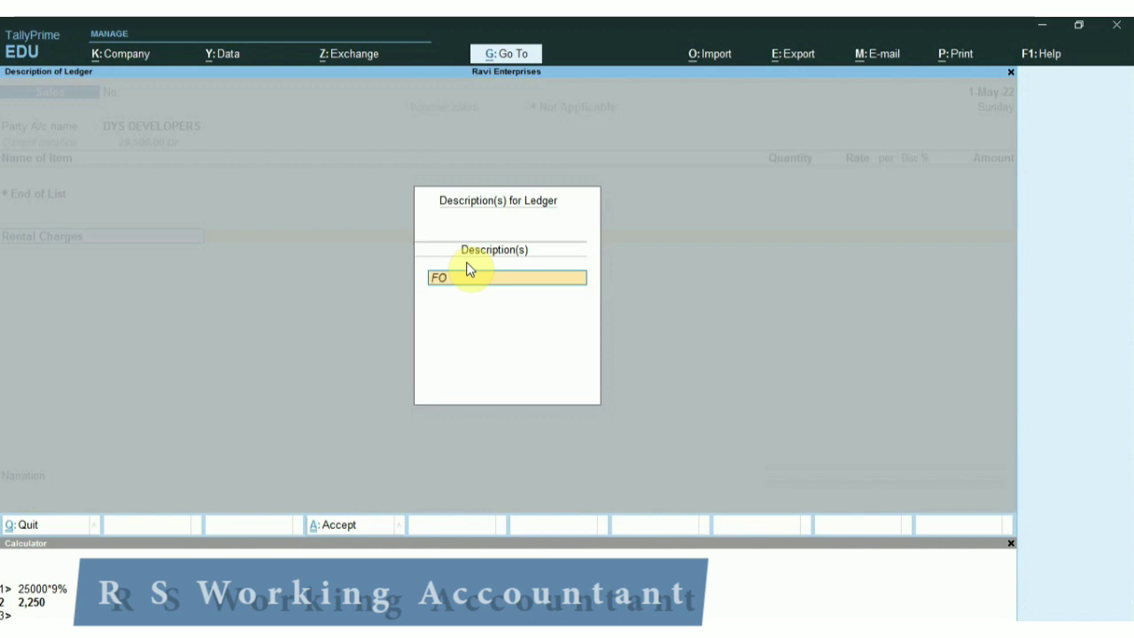
pyautogui.press('BackSpace')
pyautogui.write('or Ren')
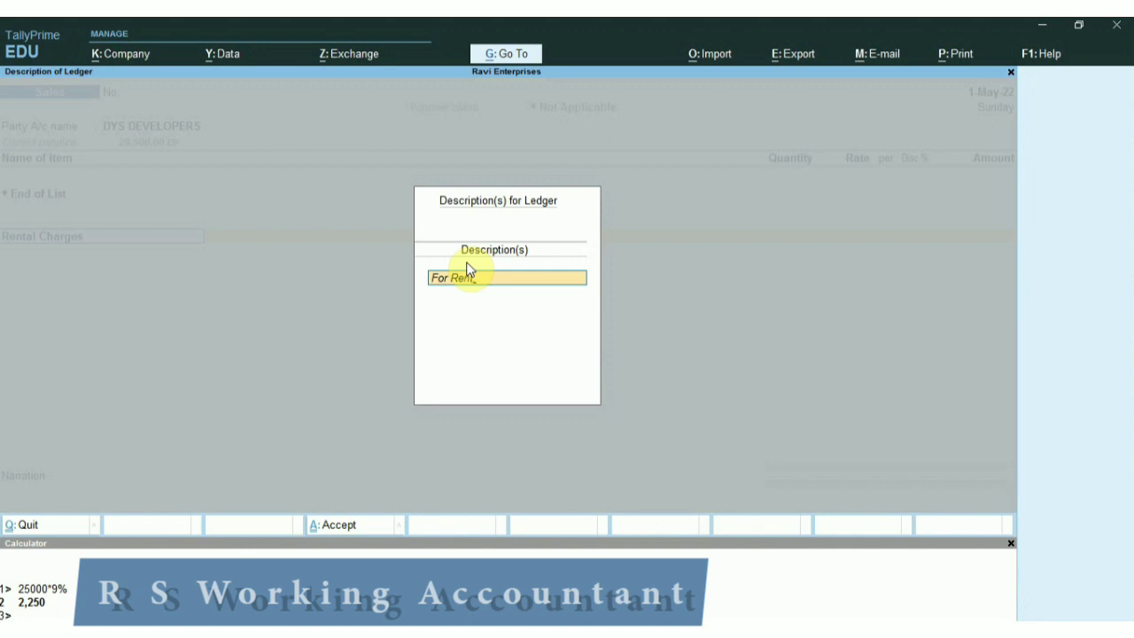
pyautogui.press('BackSpace')
pyautogui.press('BackSpace')
pyautogui.press('BackSpace')
pyautogui.press('BackSpace')
pyautogui.press('BackSpace')
pyautogui.press('BackSpace')
pyautogui.press('BackSpace')
# Step: Describe the rental charge on three lines: "For Shop No 2", "Tropical Elite" and "Rent for the Month of April 22"
pyautogui.write('Foe')
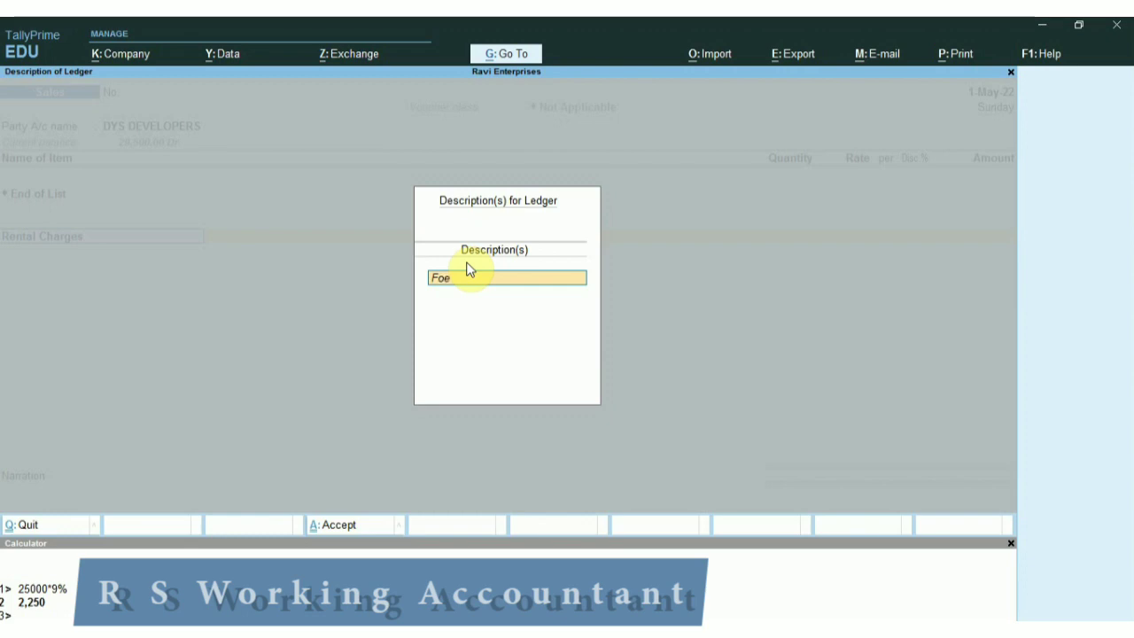
pyautogui.press('BackSpace')
pyautogui.write('r Shop No 2')
pyautogui.press('Return')
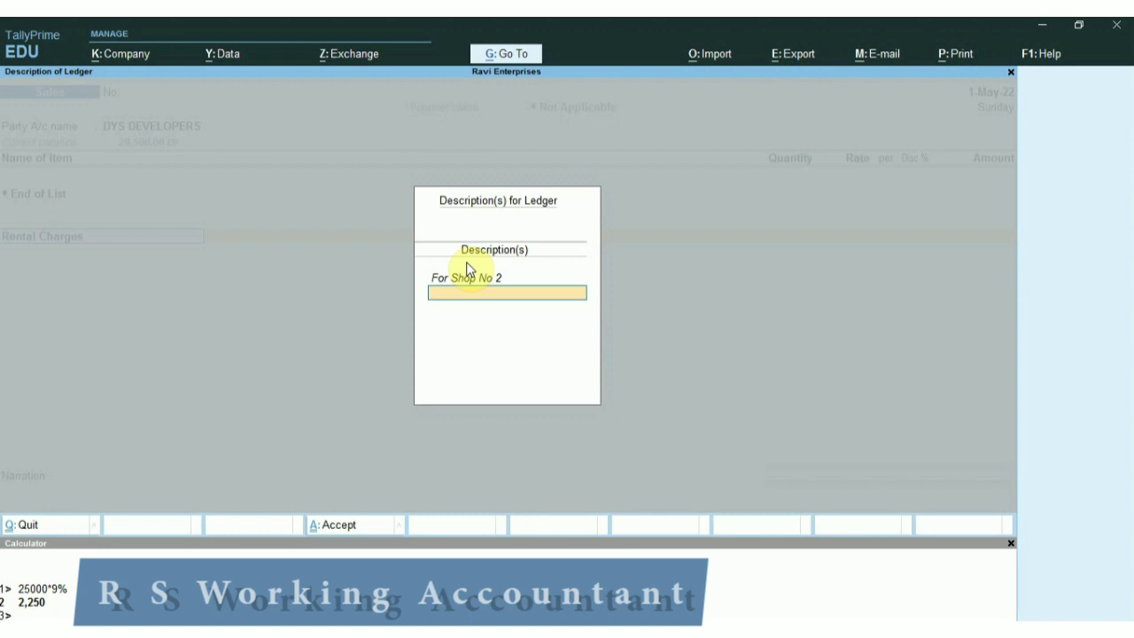
pyautogui.write('Al')
pyautogui.press('BackSpace')
pyautogui.press('BackSpace')
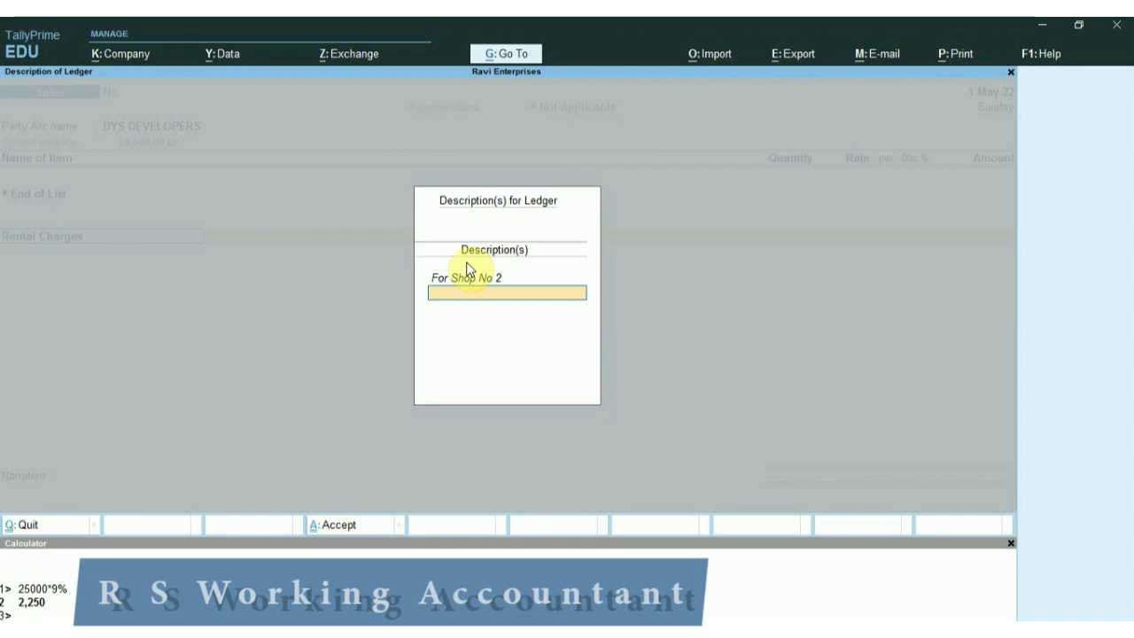
pyautogui.write('Tropitcal Elite')
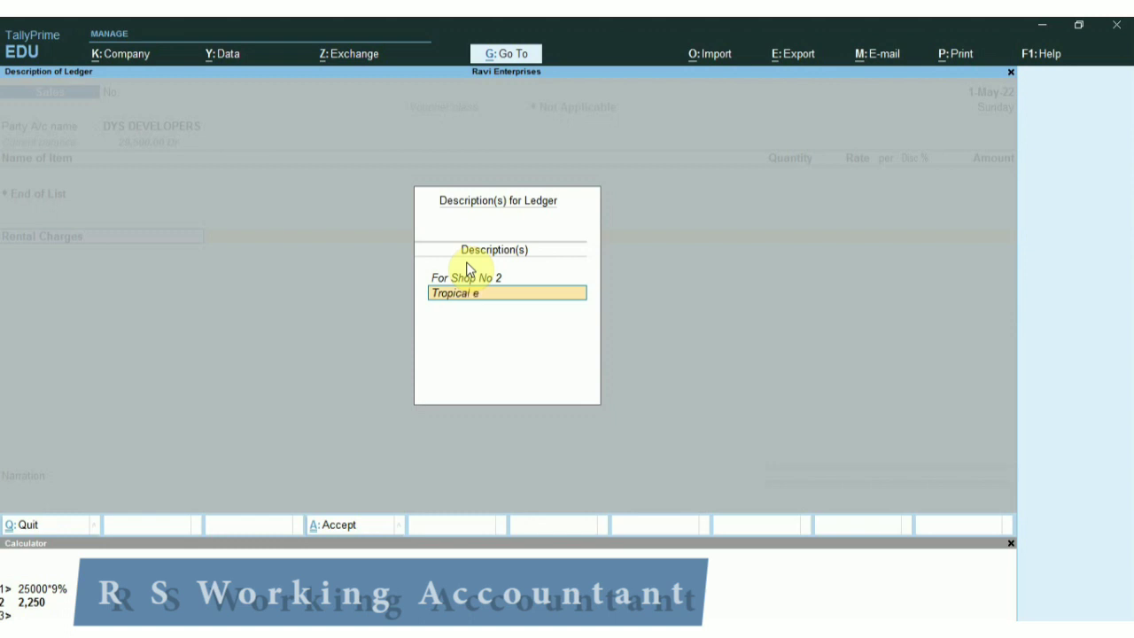
pyautogui.press('Return')
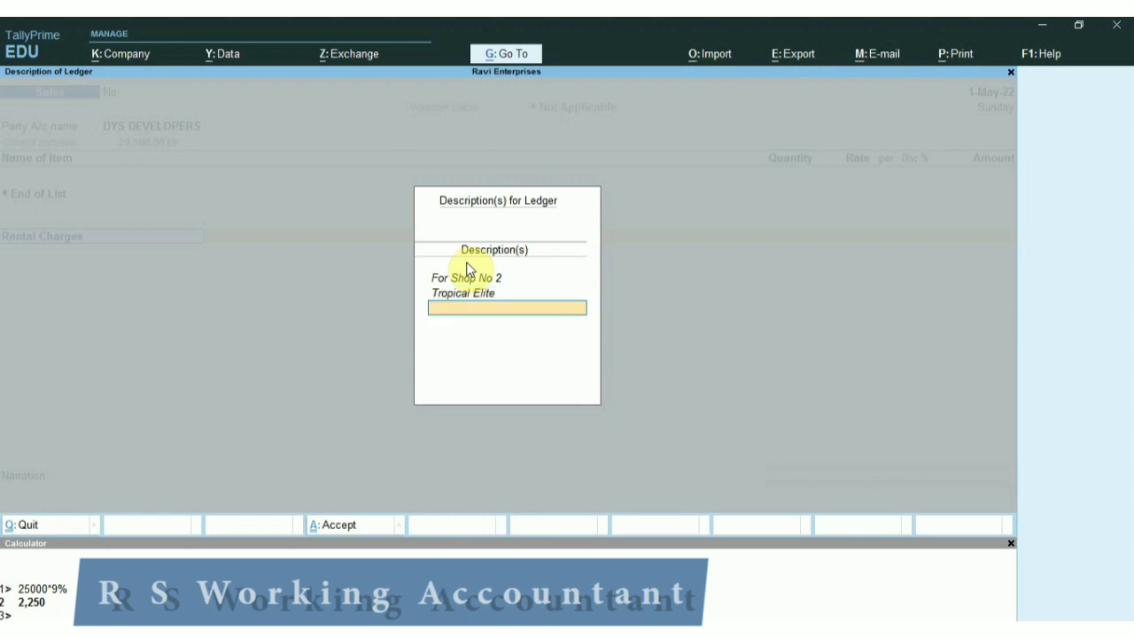
pyautogui.write('Rent')
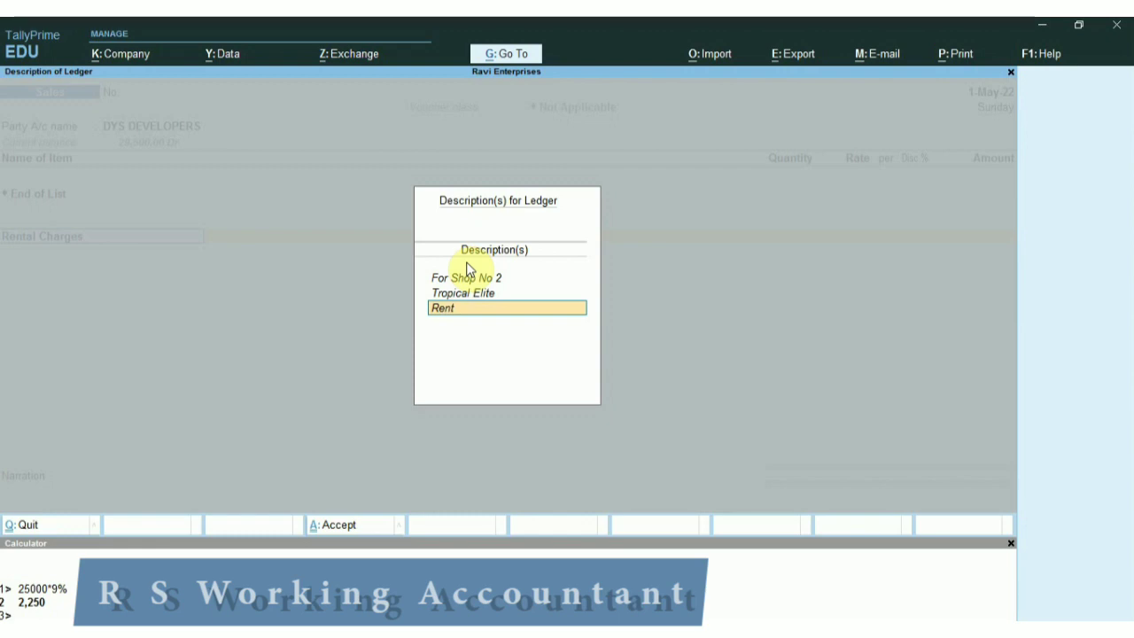
pyautogui.write(' for the Month of April 22')
pyautogui.press('Return')
pyautogui.press('Return')
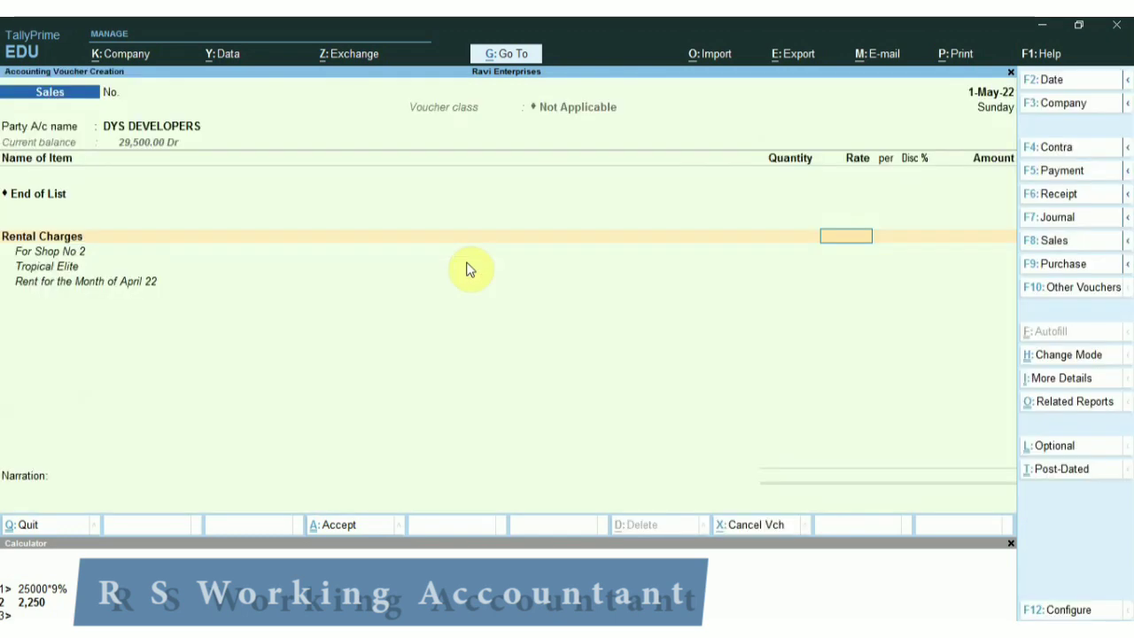
# Step: Set the Rental Charges amount to 25000, leaving its rate blank
pyautogui.press('Return')
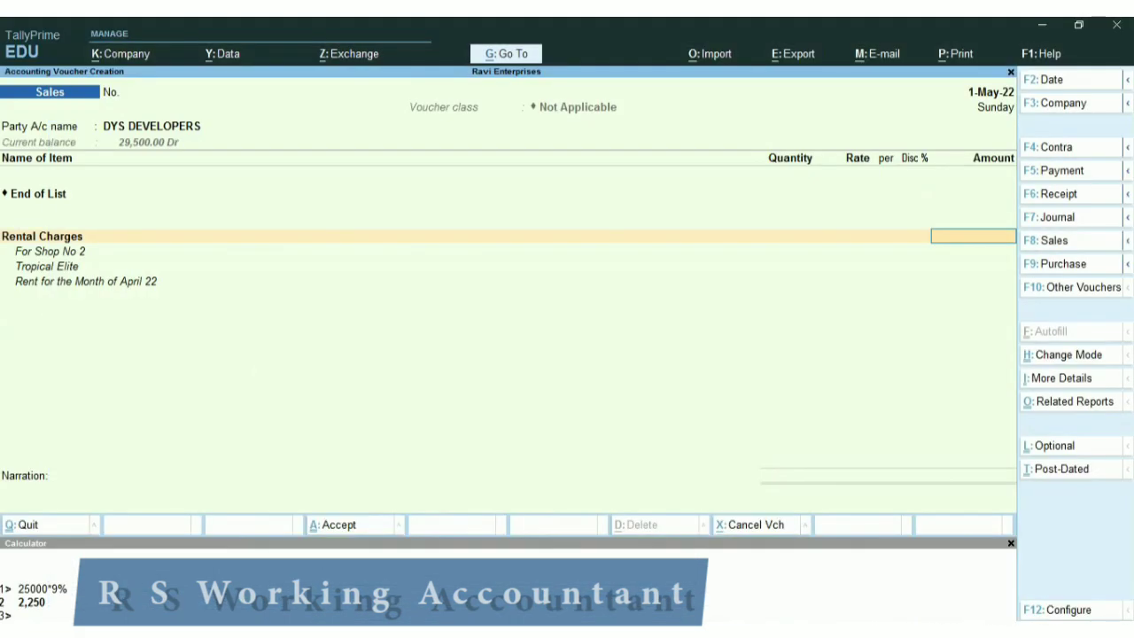
pyautogui.write('25000')
pyautogui.press('Return')
pyautogui.press('Return')
pyautogui.press('Return')
pyautogui.press('Return')
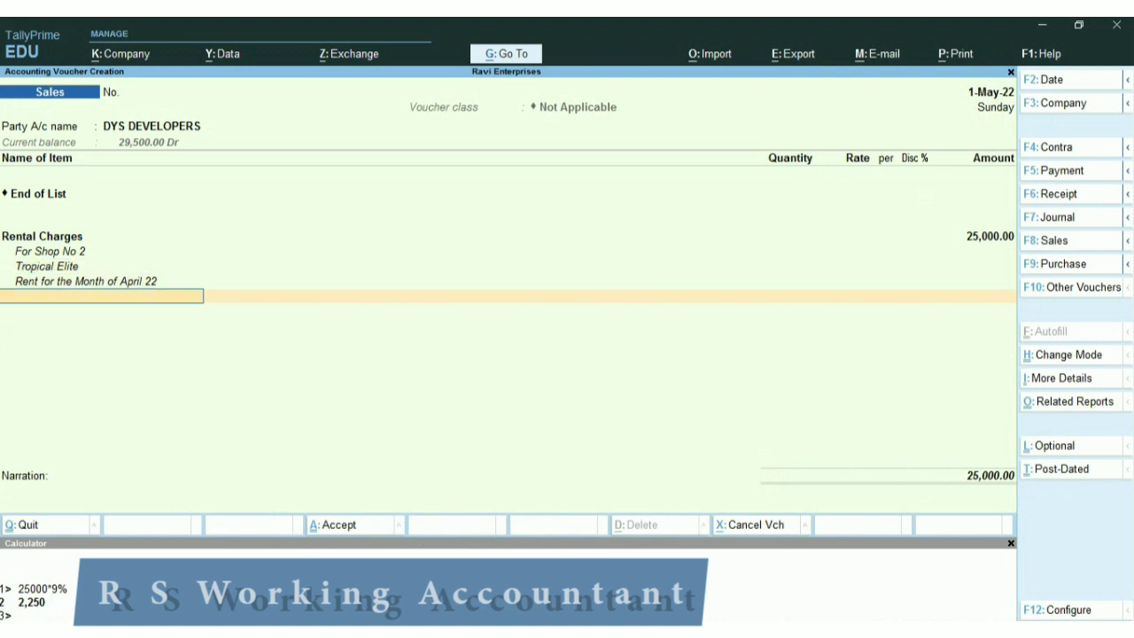
# Step: Add the Sale Cgst 9% ledger below the rental charge without a description
pyautogui.write('Sale')
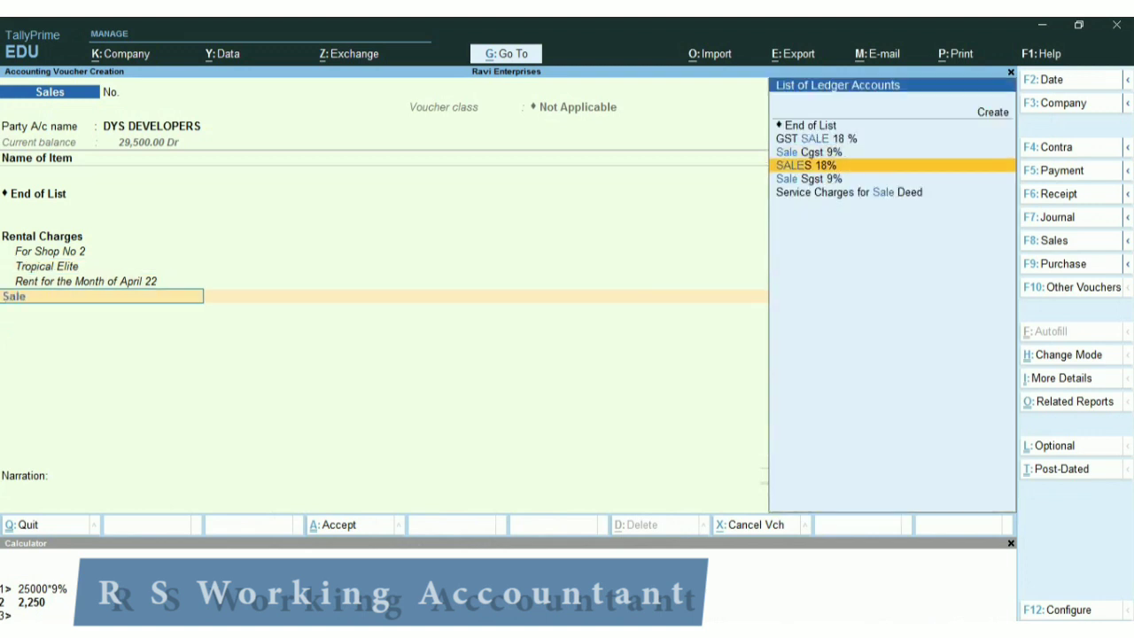
pyautogui.press('Up')
pyautogui.press('Return')
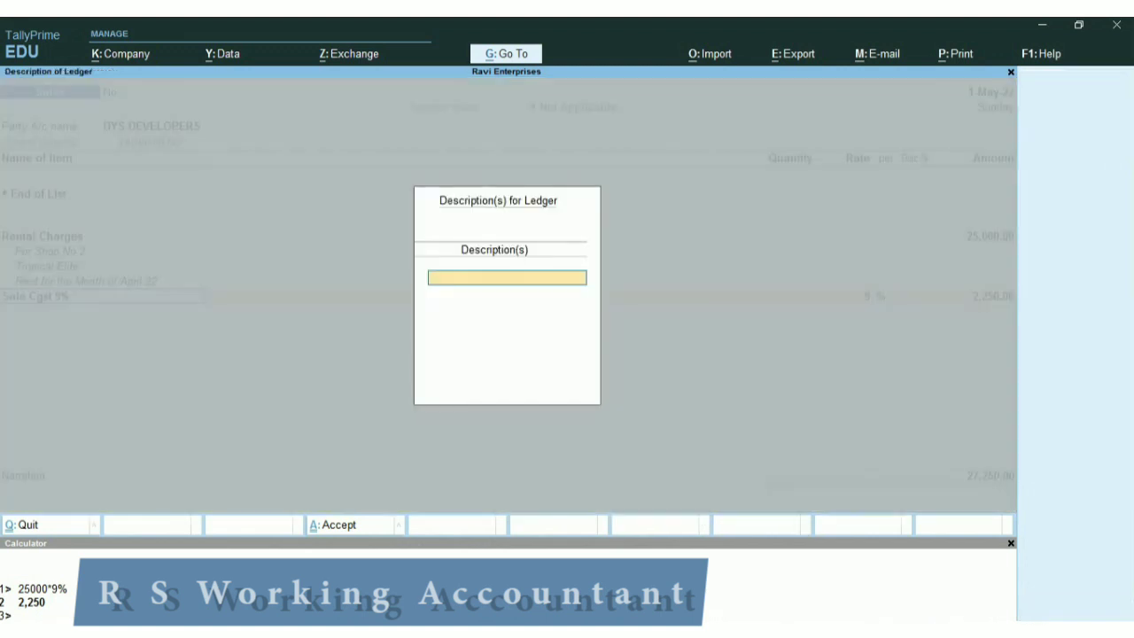
pyautogui.press('Return')
pyautogui.press('Return')
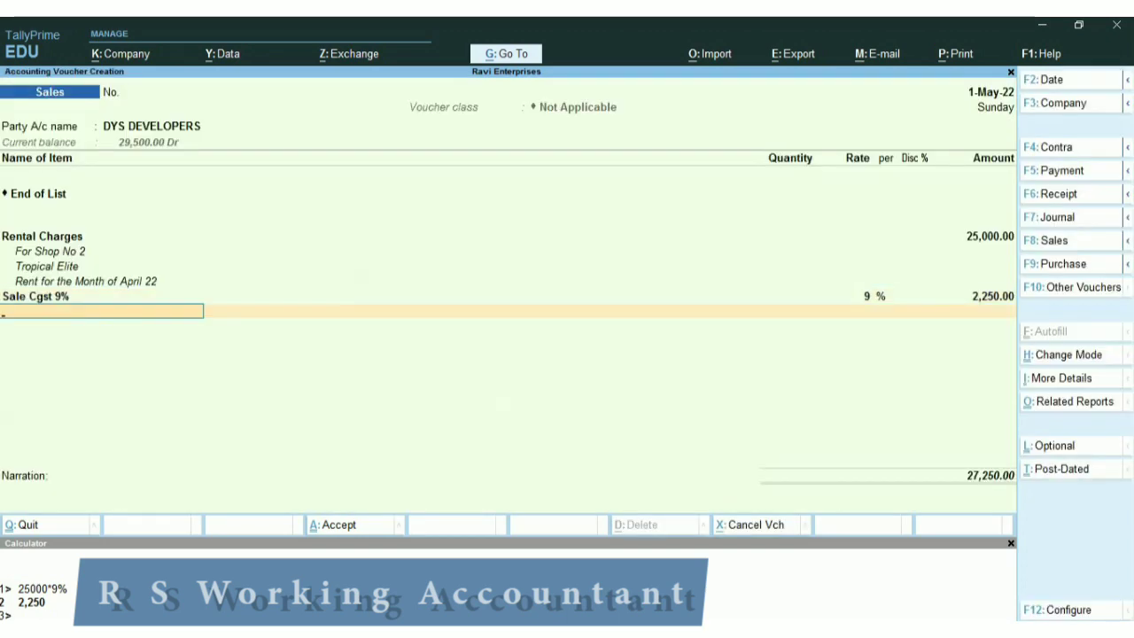
# Step: Add the Sale Sgst 9% ledger below the CGST line without a description
pyautogui.write('Sale')
pyautogui.press('Down')
pyautogui.press('Down')
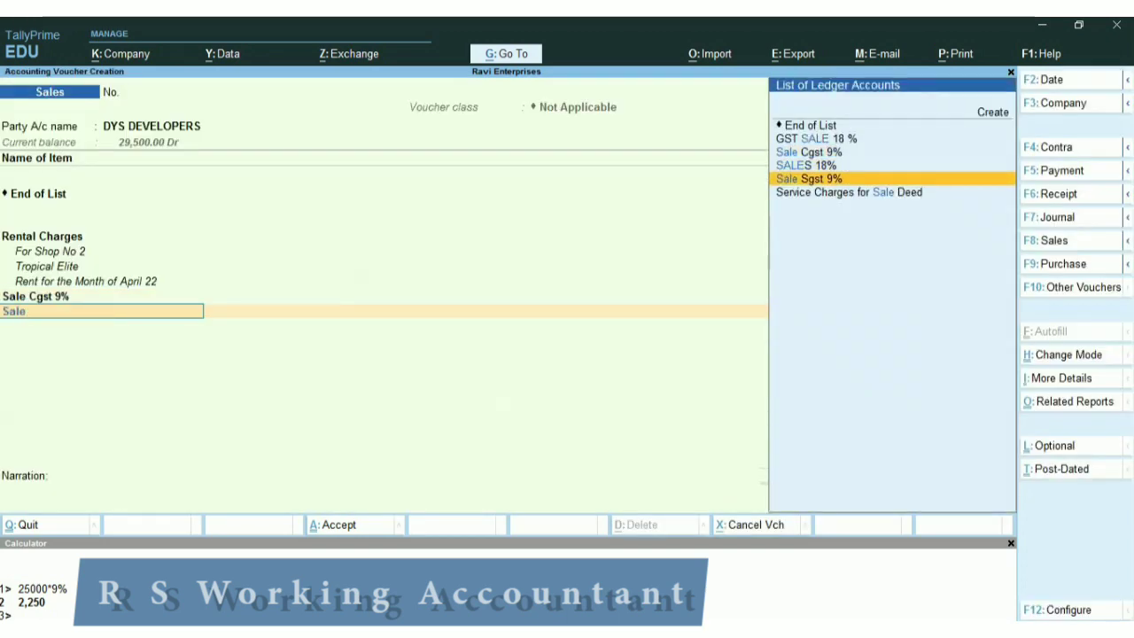
pyautogui.press('Return')
pyautogui.press('Return')
pyautogui.press('Return')
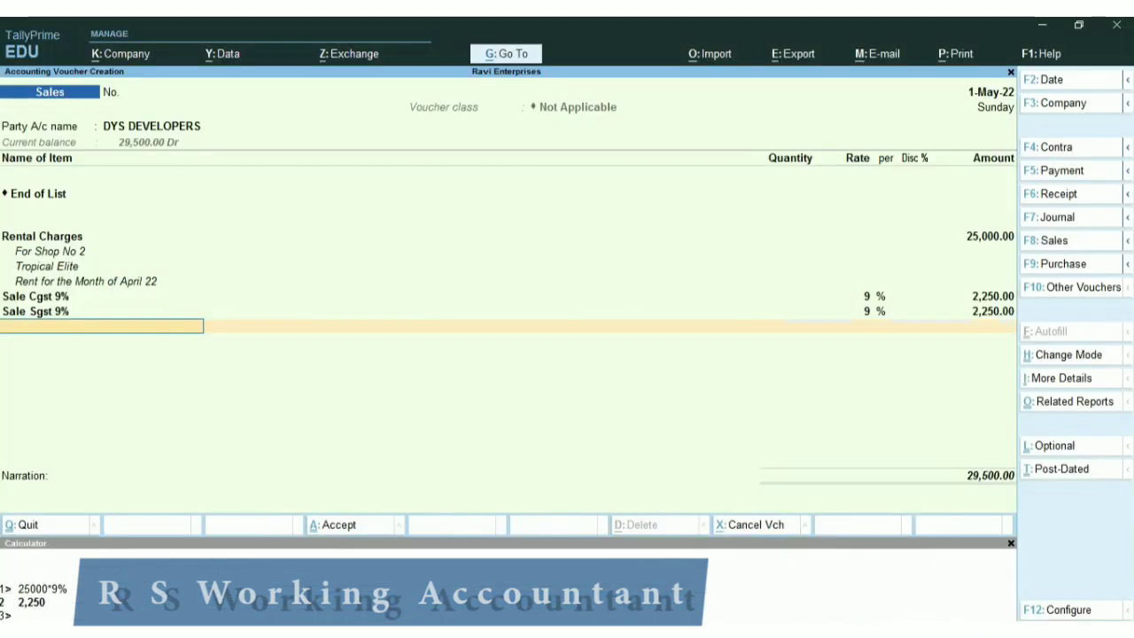
# Step: Finish the ledger list, leave the narration empty, and save the rental invoice
pyautogui.press('Return')
pyautogui.press('Return')
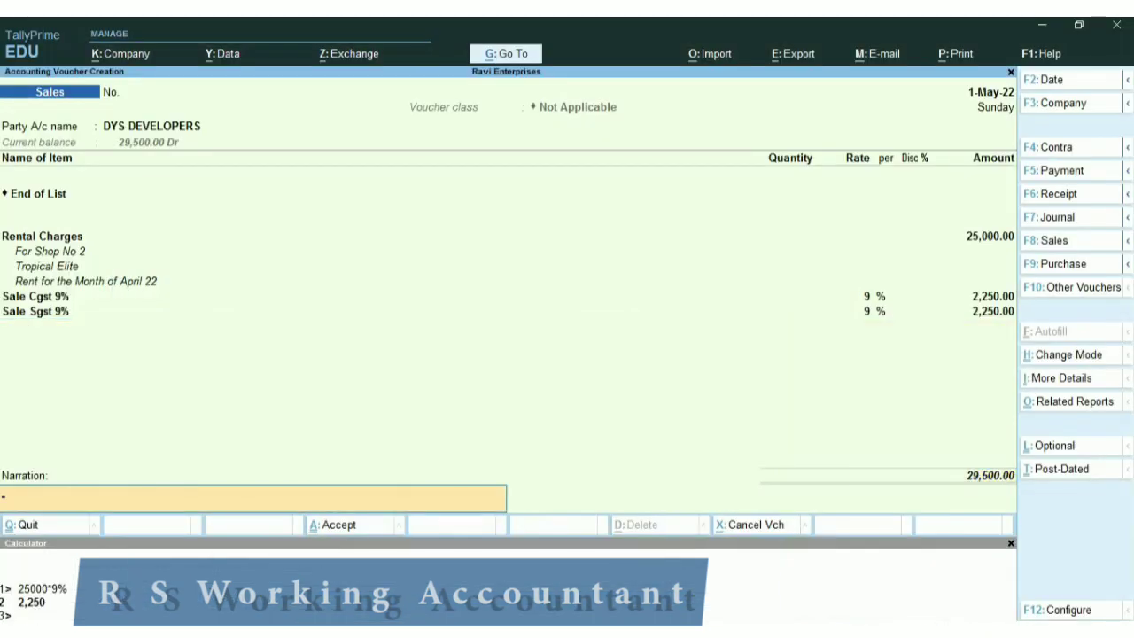
pyautogui.press('Return')
pyautogui.press('Return')
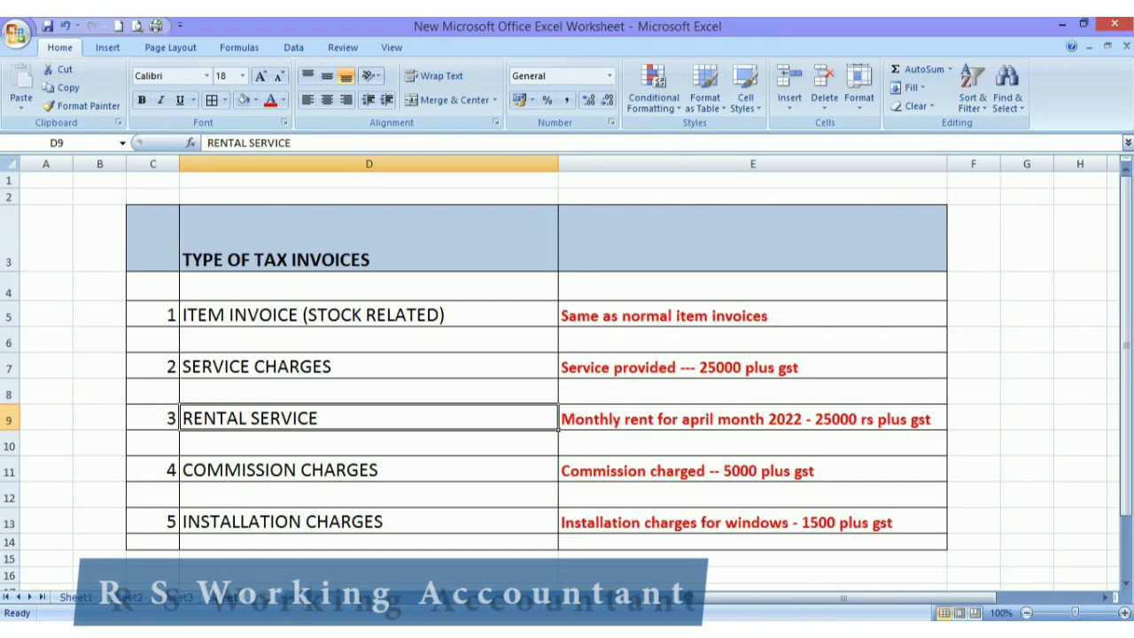
# Step: Check the Commission Charges example in the Excel worksheet and switch back to TallyPrime
pyautogui.click(321, 490)
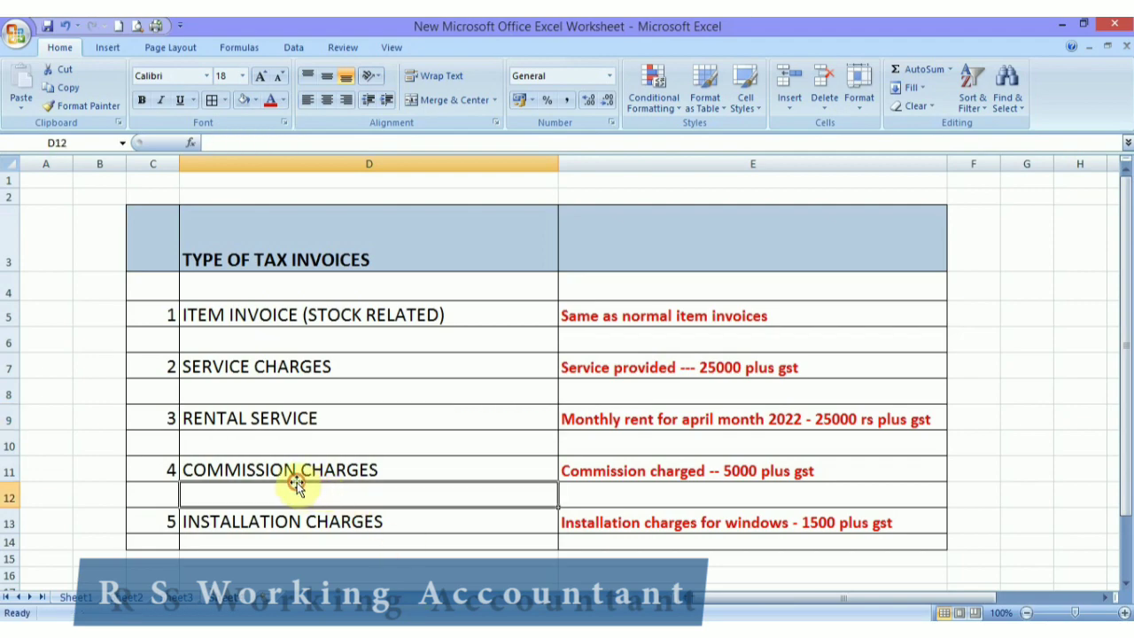
pyautogui.click(285, 471)
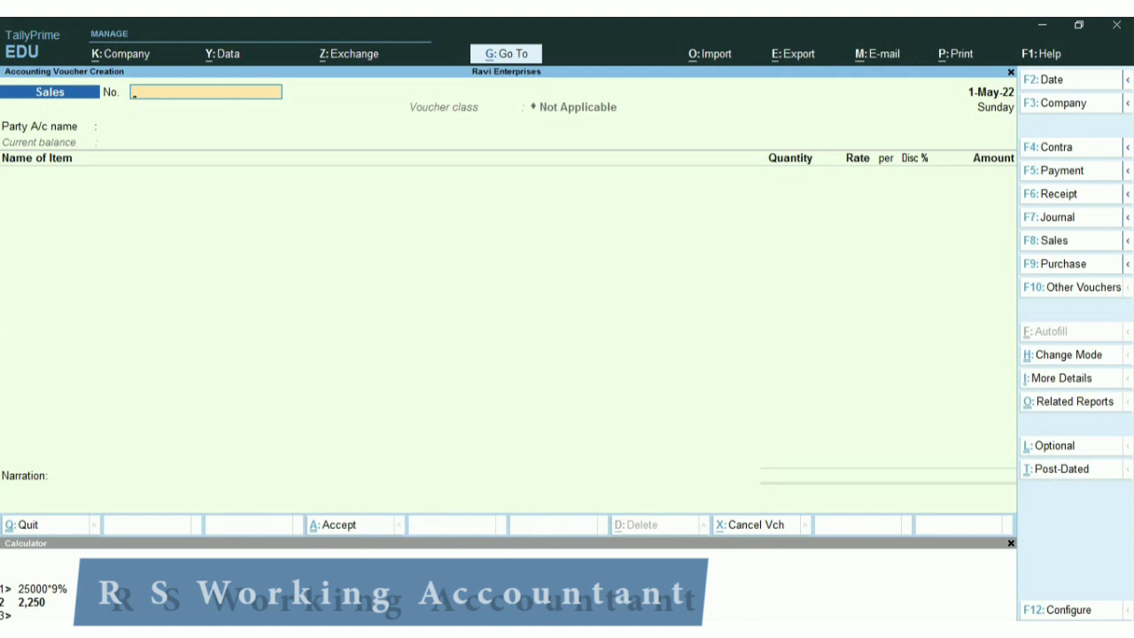
# Step: Number the new sales voucher 25 and choose DYS DEVELOPERS as the party, keeping the default dispatch and party details
pyautogui.write('25')
pyautogui.press('Return')
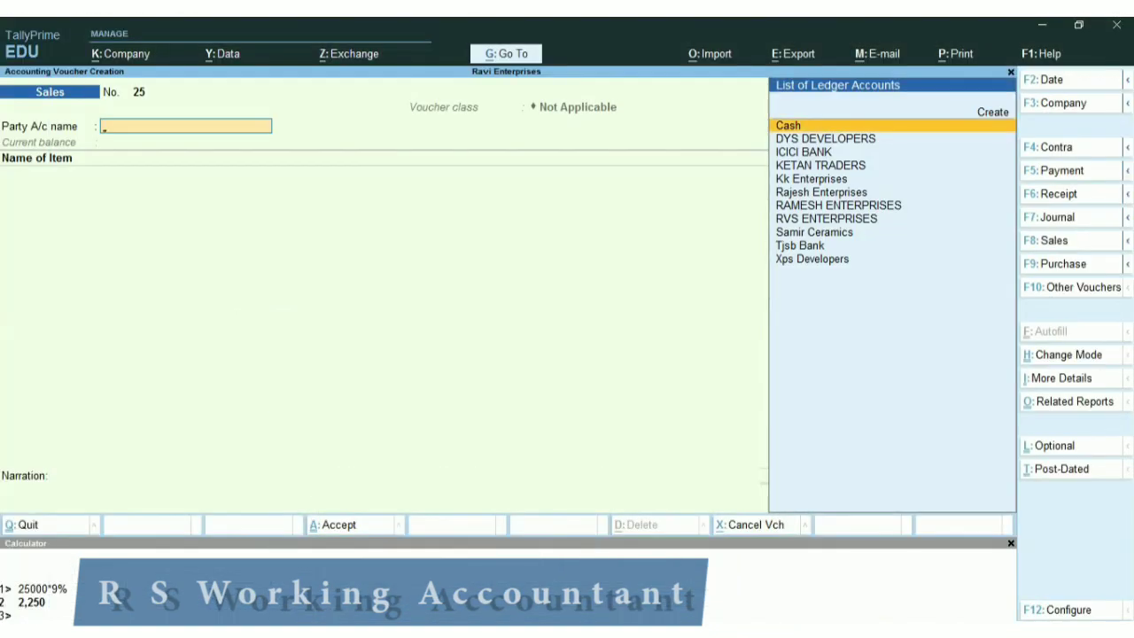
pyautogui.press('Down')
pyautogui.press('Down')
pyautogui.press('Down')
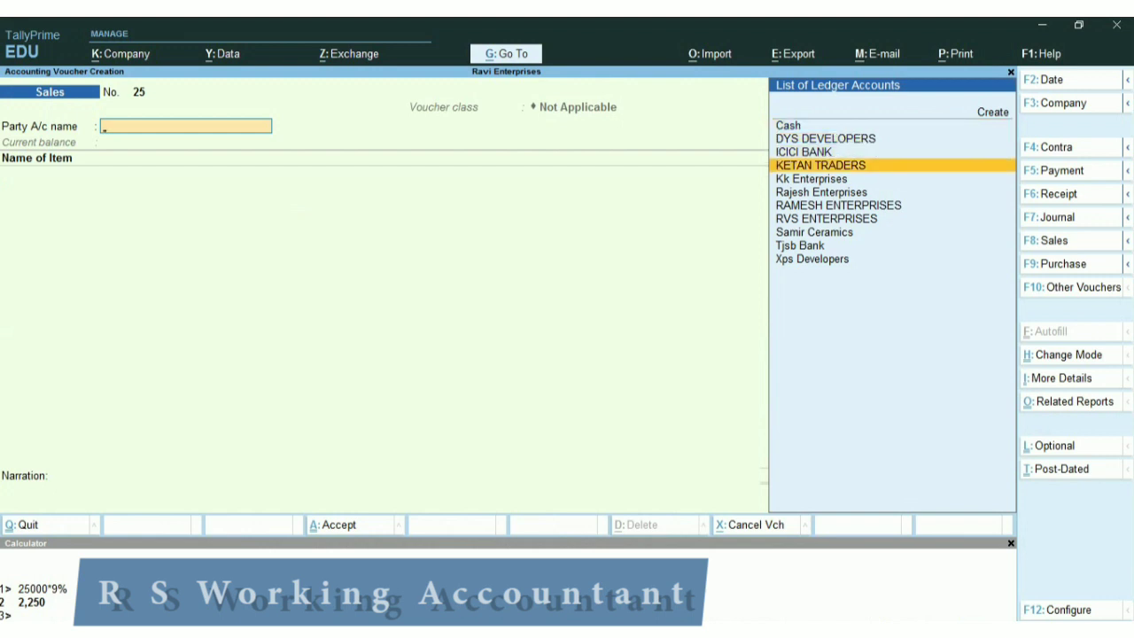
pyautogui.press('Up')
pyautogui.press('Up')
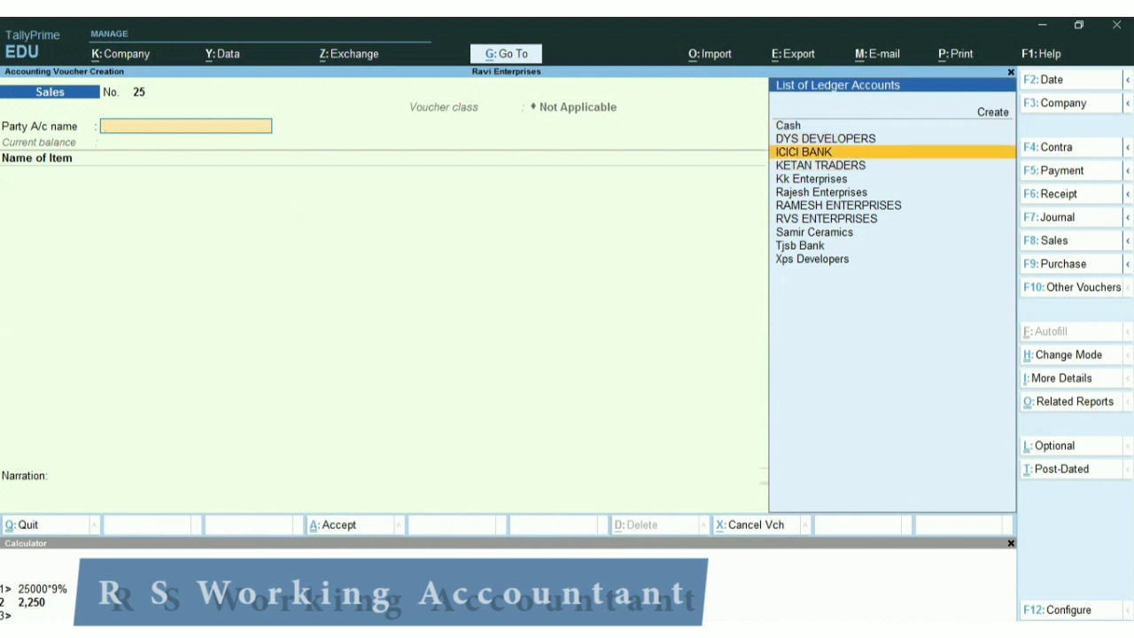
pyautogui.press('Return')
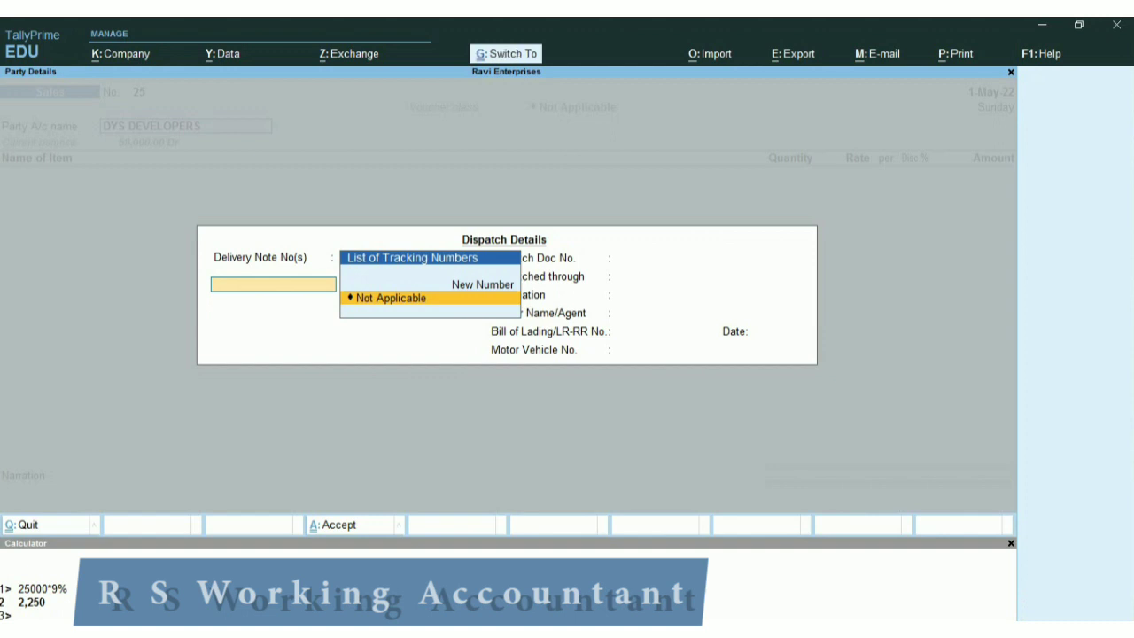
pyautogui.hotkey('ctrl', 'a')
pyautogui.hotkey('ctrl', 'a')
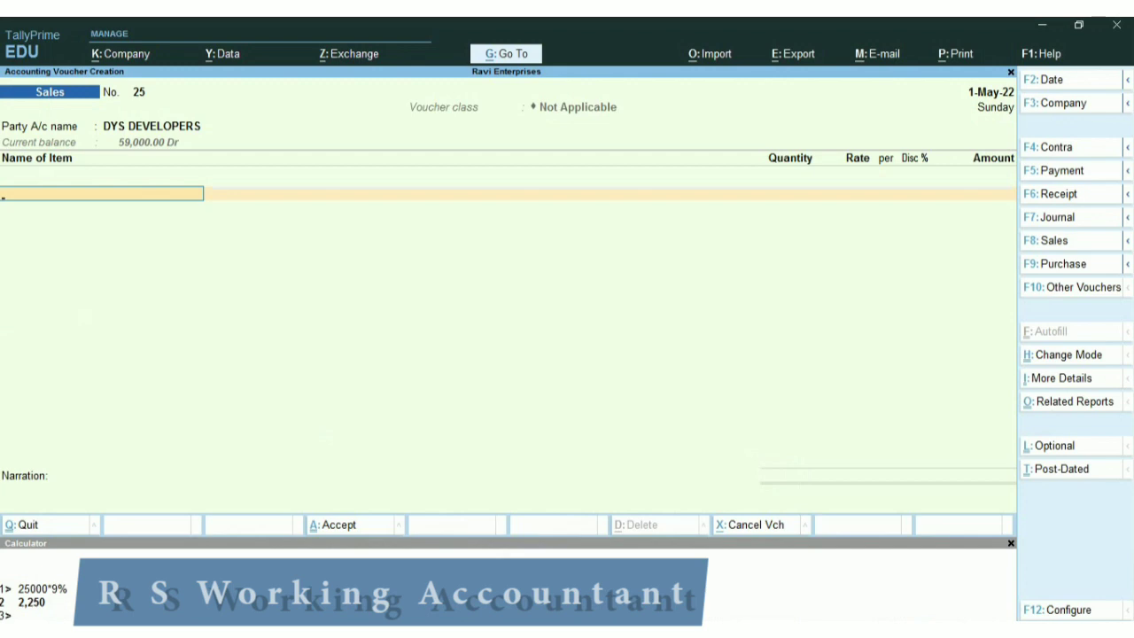
# Step: End the stock item list without any items and add the Commision Charges ledger to the invoice
pyautogui.press('Return')
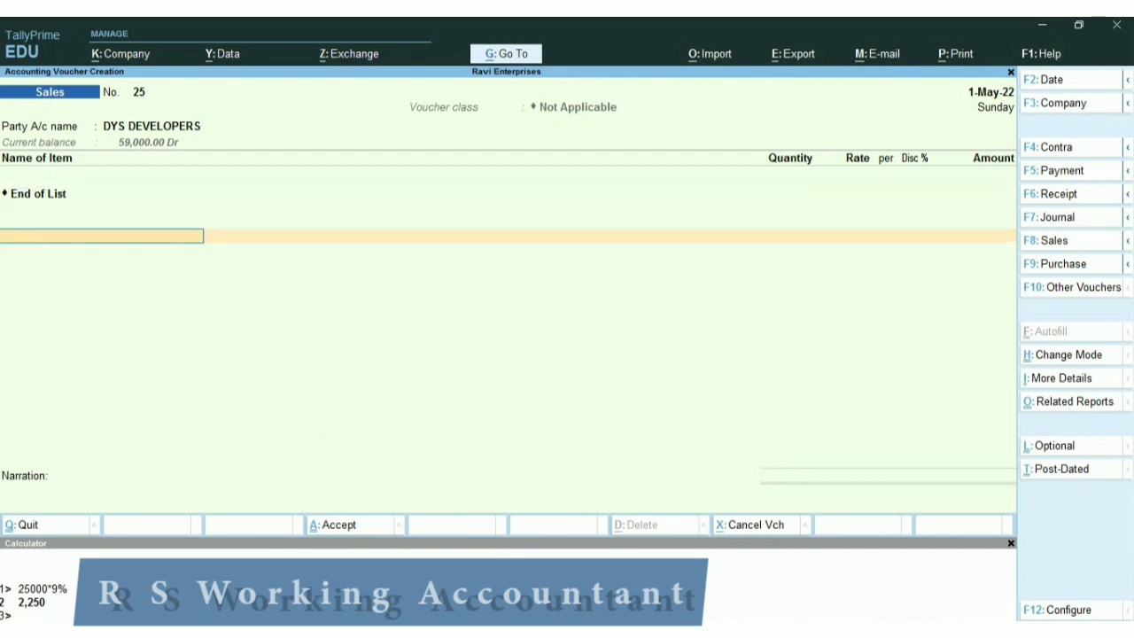
pyautogui.write('Comm')
pyautogui.press('Return')
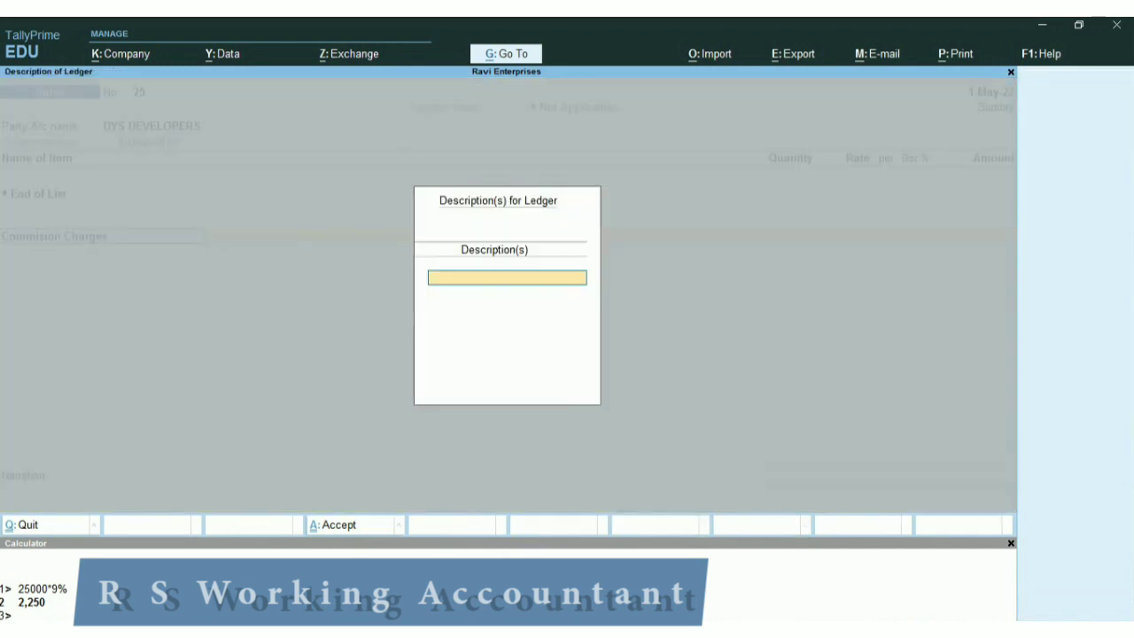
# Step: Open the Commision Charges ledger for alteration from the voucher and set its Set/Alter GST Details option to Yes
pyautogui.press('Return')
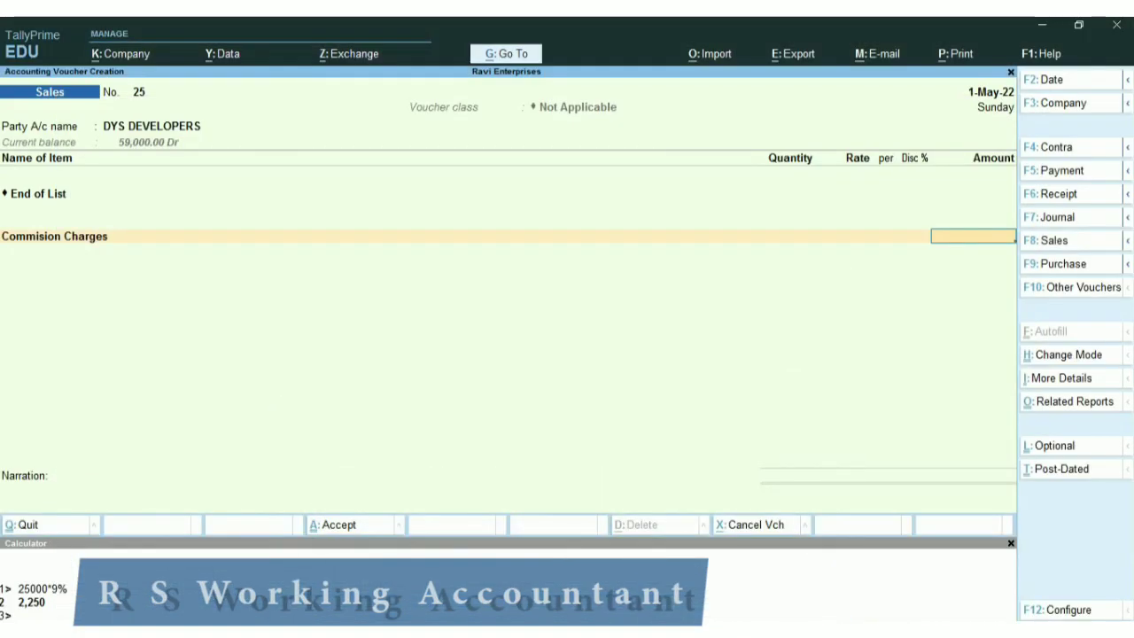
pyautogui.press('BackSpace')
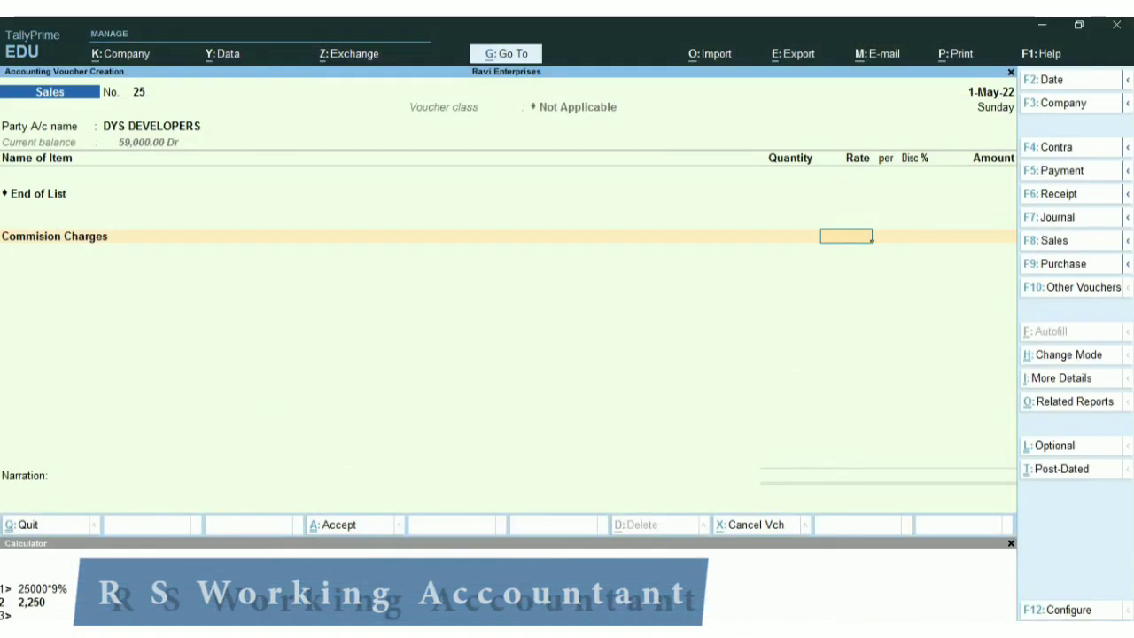
pyautogui.press('BackSpace')
pyautogui.hotkey('ctrl', 'Return')
pyautogui.press('Return')
pyautogui.press('Return')
pyautogui.press('Return')
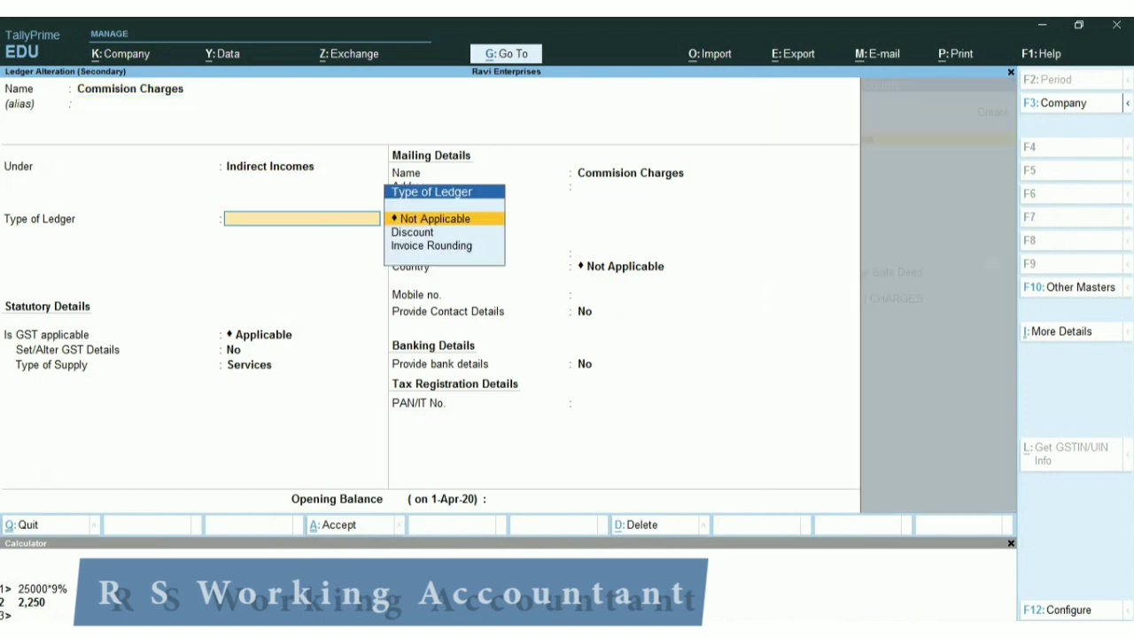
pyautogui.press('Return')
pyautogui.press('Return')
pyautogui.press('Return')
pyautogui.press('BackSpace')
pyautogui.press('y')
pyautogui.press('Return')
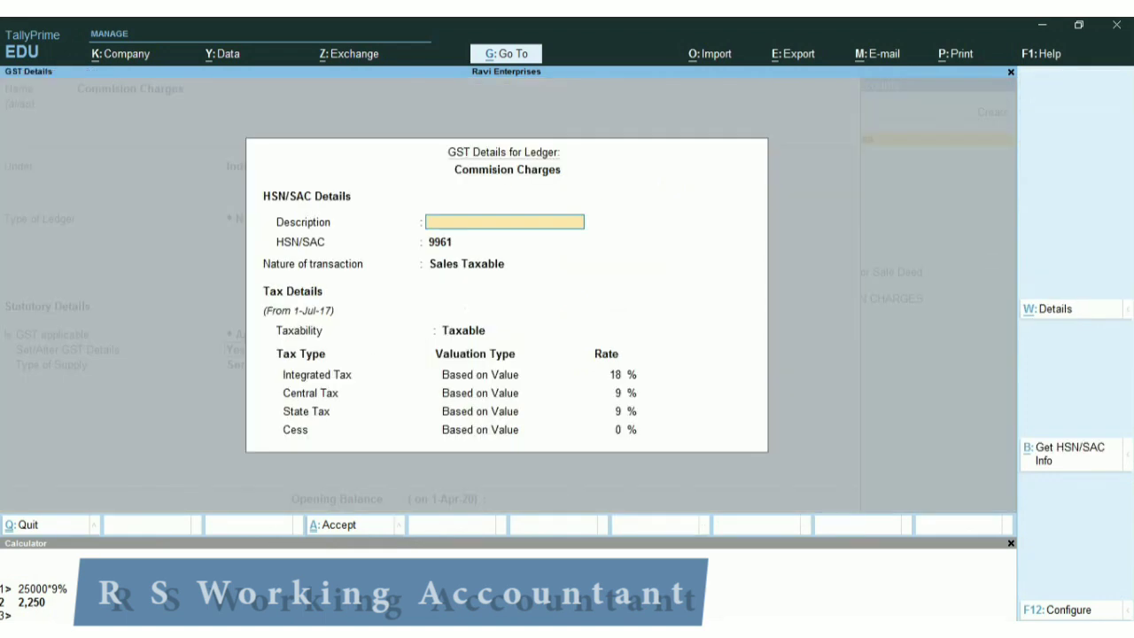
# Step: Review the HSN/SAC code, nature of transaction and tax rates of the Commision Charges ledger, and accept both screens as they are
pyautogui.press('Return')
pyautogui.press('Return')
pyautogui.press('Return')
pyautogui.press('BackSpace')
pyautogui.press('BackSpace')
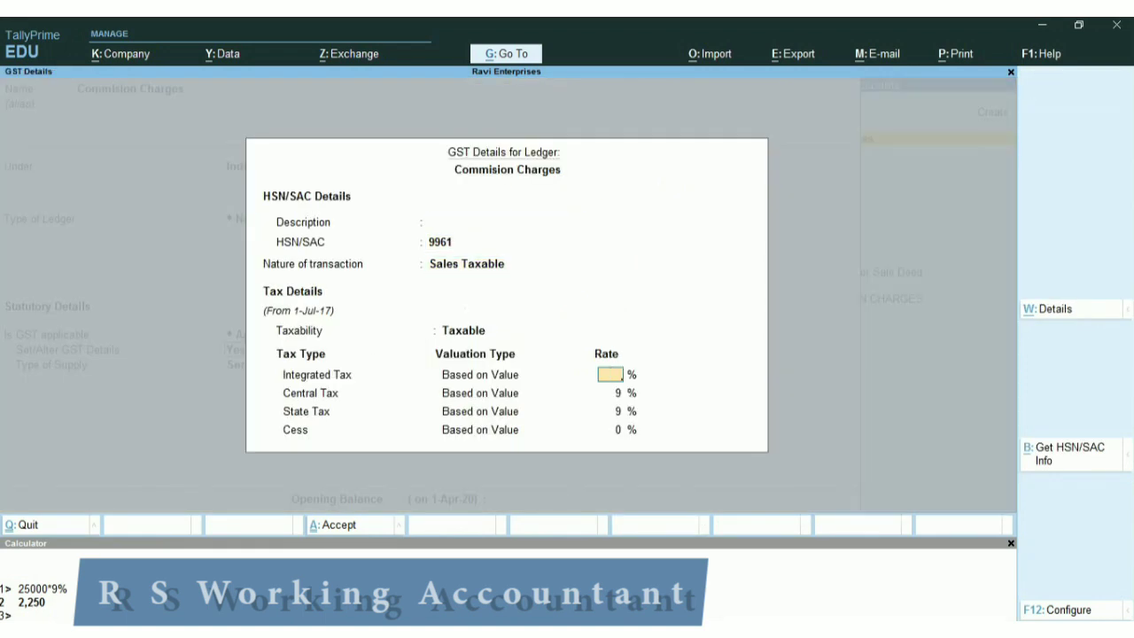
pyautogui.hotkey('ctrl', 'a')
pyautogui.hotkey('ctrl', 'a')
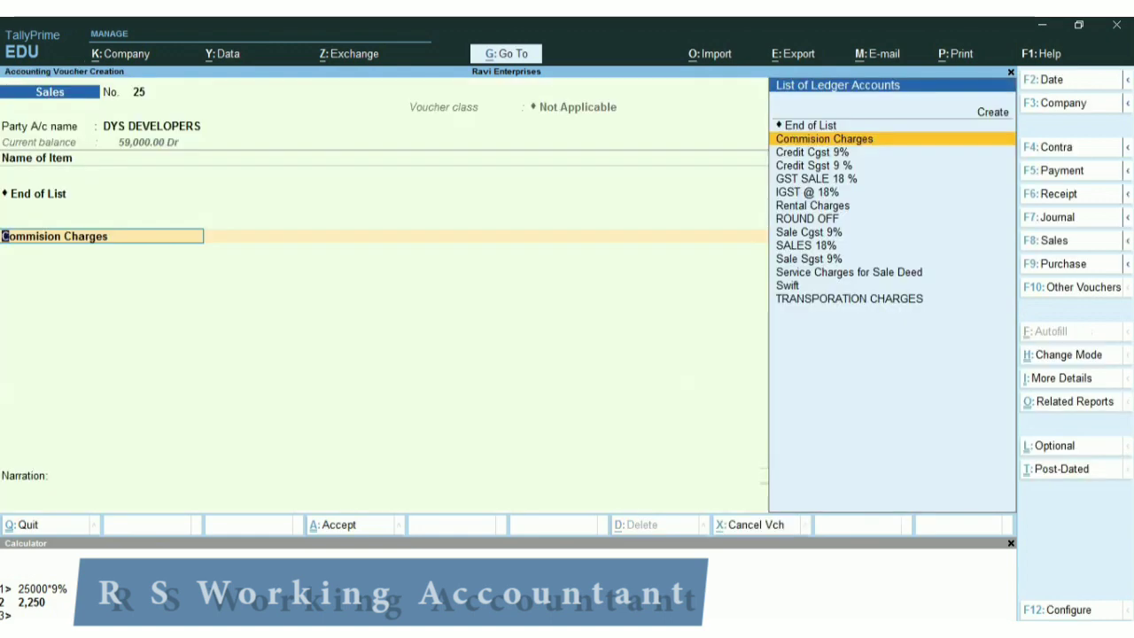
# Step: Check the commission example in the Excel worksheet and enter 5000 as the Commision Charges amount in the TallyPrime voucher
pyautogui.press('Return')
pyautogui.press('Return')
pyautogui.press('Return')
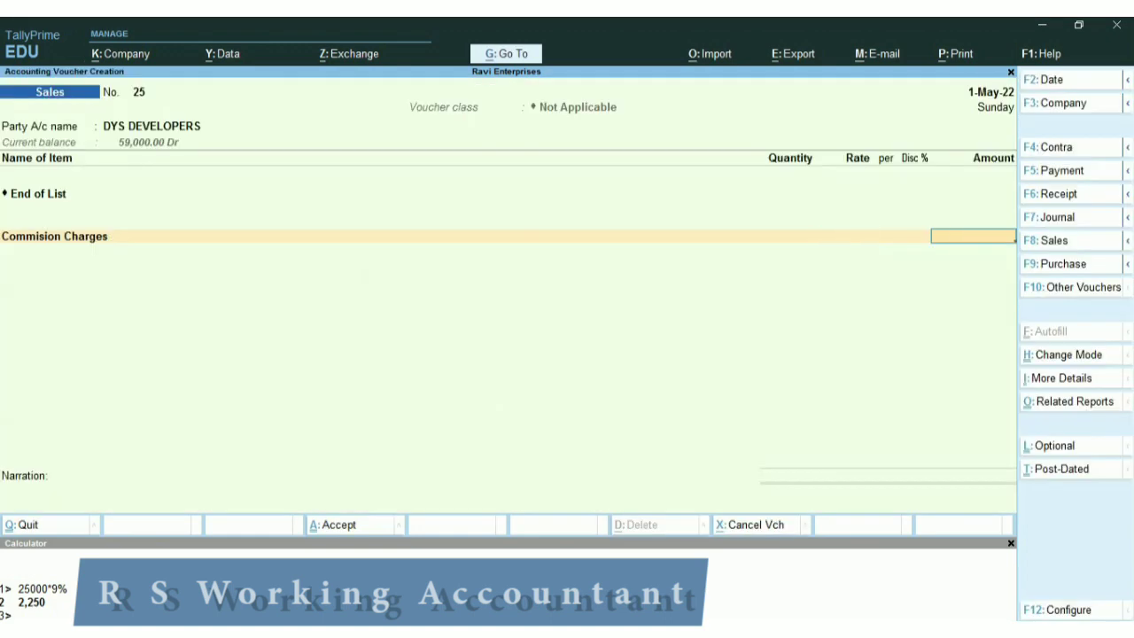
pyautogui.hotkey('alt', 'Tab')
pyautogui.hotkey('alt', 'Tab')
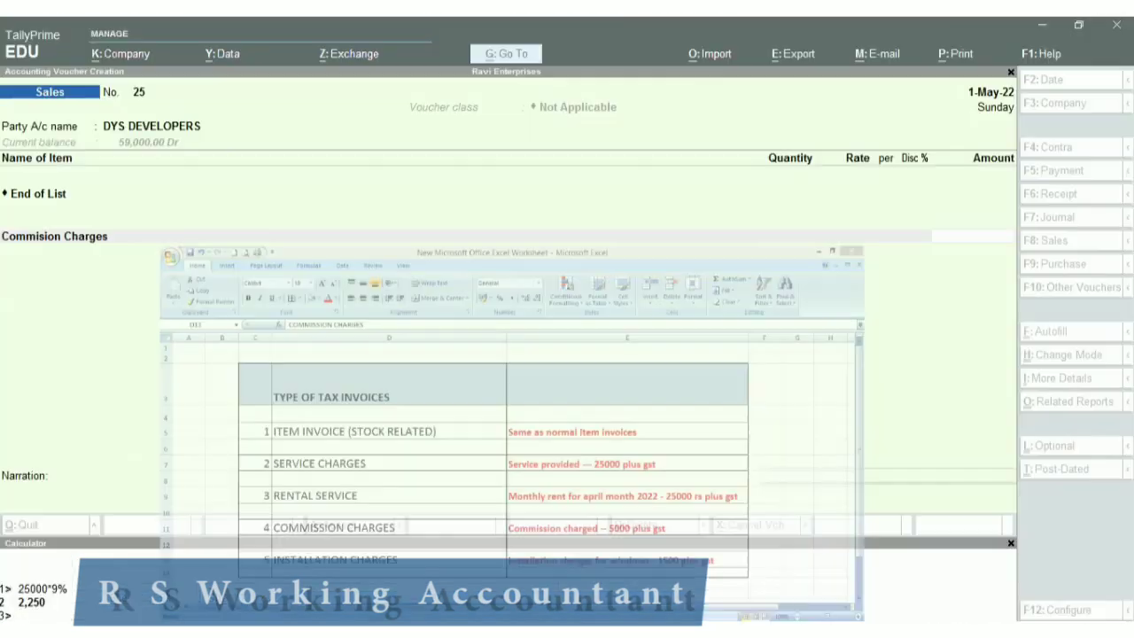
pyautogui.write('5,00')
pyautogui.write('000')
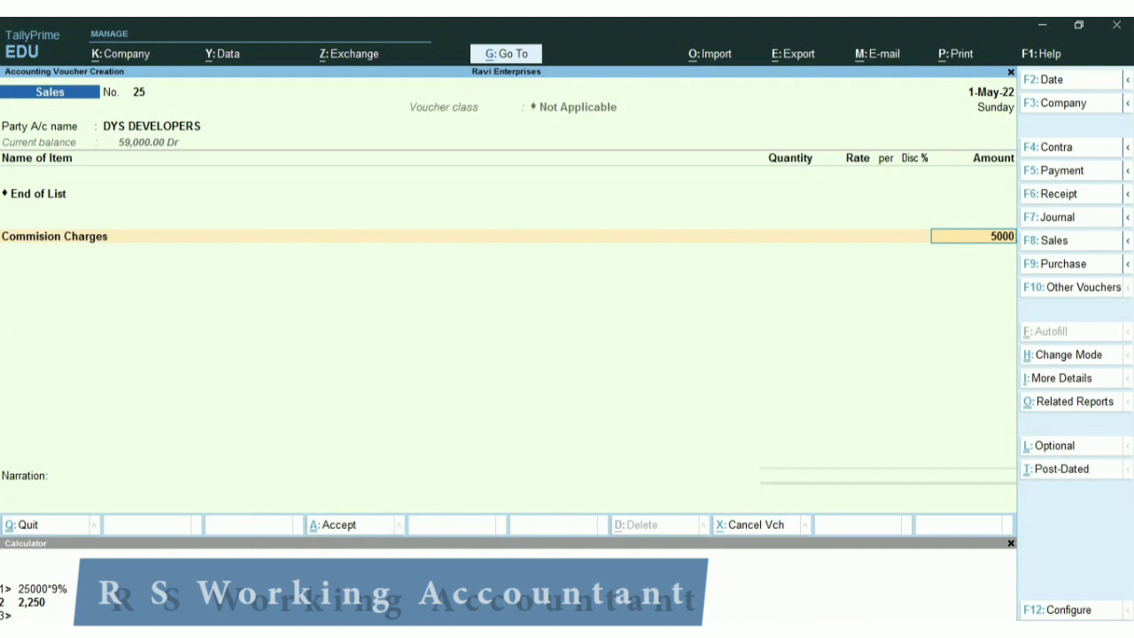
pyautogui.press('Return')
# Step: Add the Sale Cgst 9% ledger below Commision Charges, leaving its description empty and keeping the calculated amount
pyautogui.write('Sale')
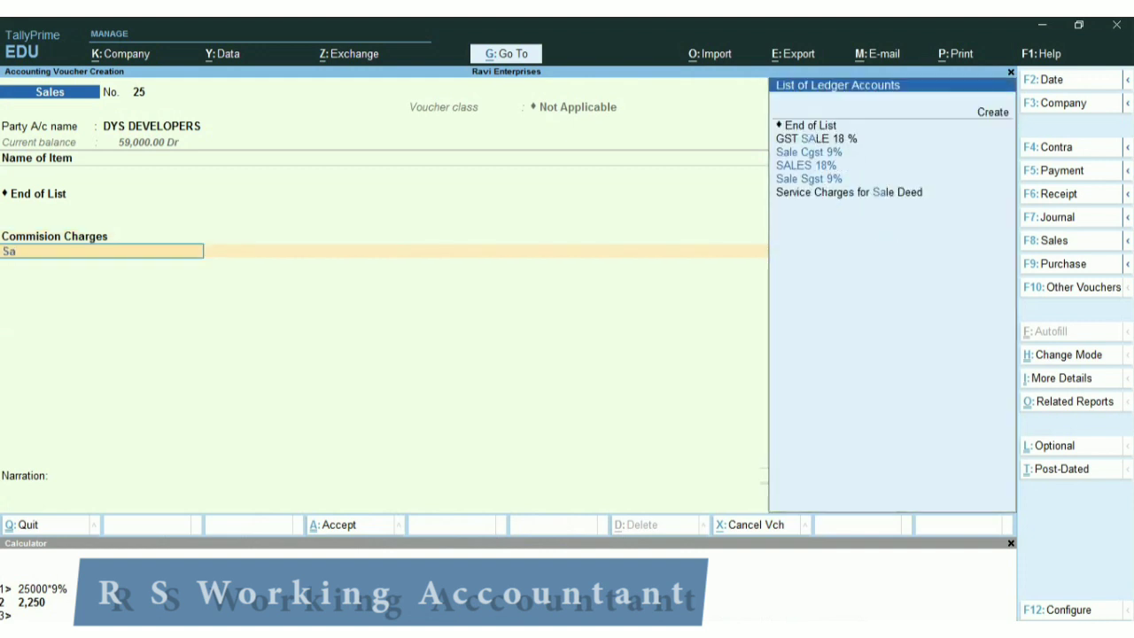
pyautogui.press('Down')
pyautogui.press('Down')
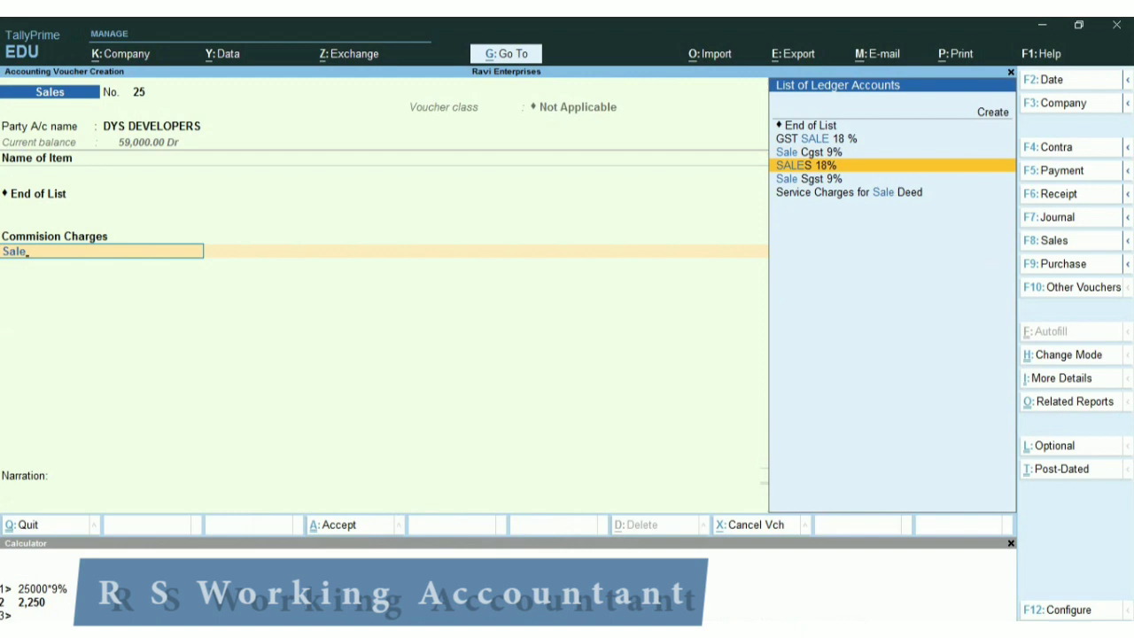
pyautogui.press('Up')
pyautogui.press('Return')
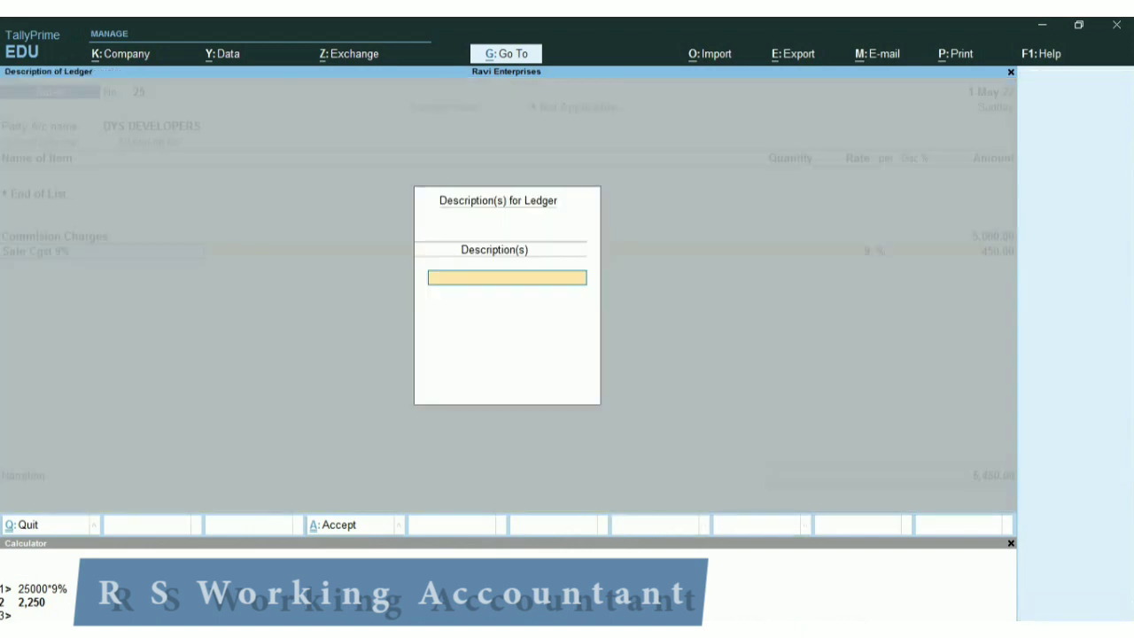
pyautogui.press('Return')
pyautogui.press('Return')
# Step: Add the Sale Sgst 9% ledger below the CGST line with no description and the calculated amount
pyautogui.write('Sale')
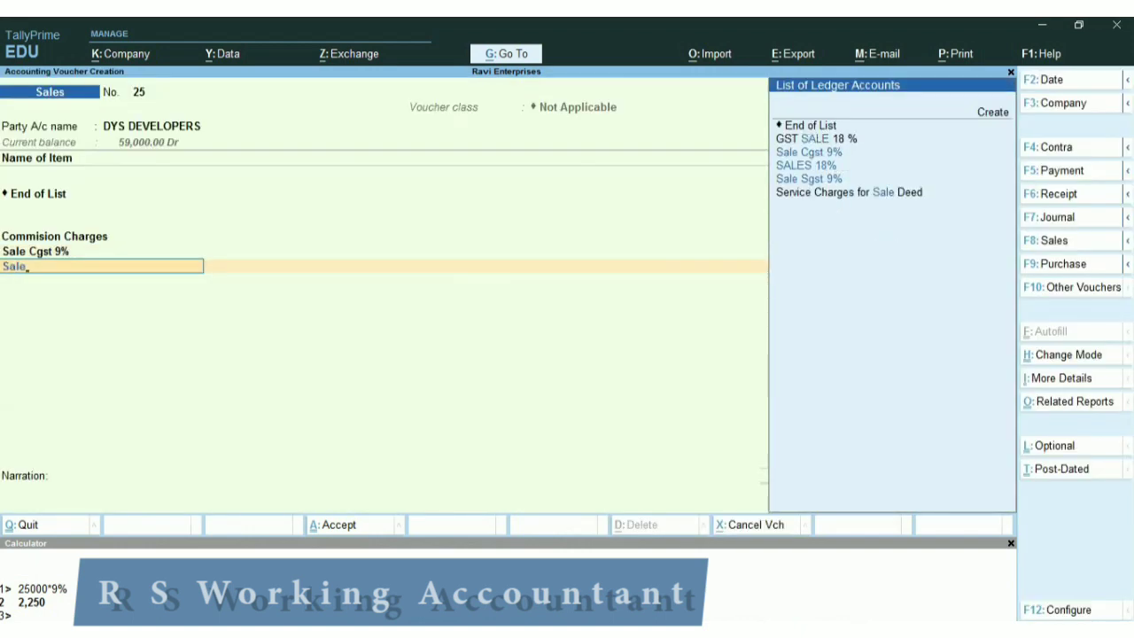
pyautogui.press('Down')
pyautogui.press('Down')
pyautogui.press('Return')
pyautogui.press('Return')
pyautogui.press('Return')
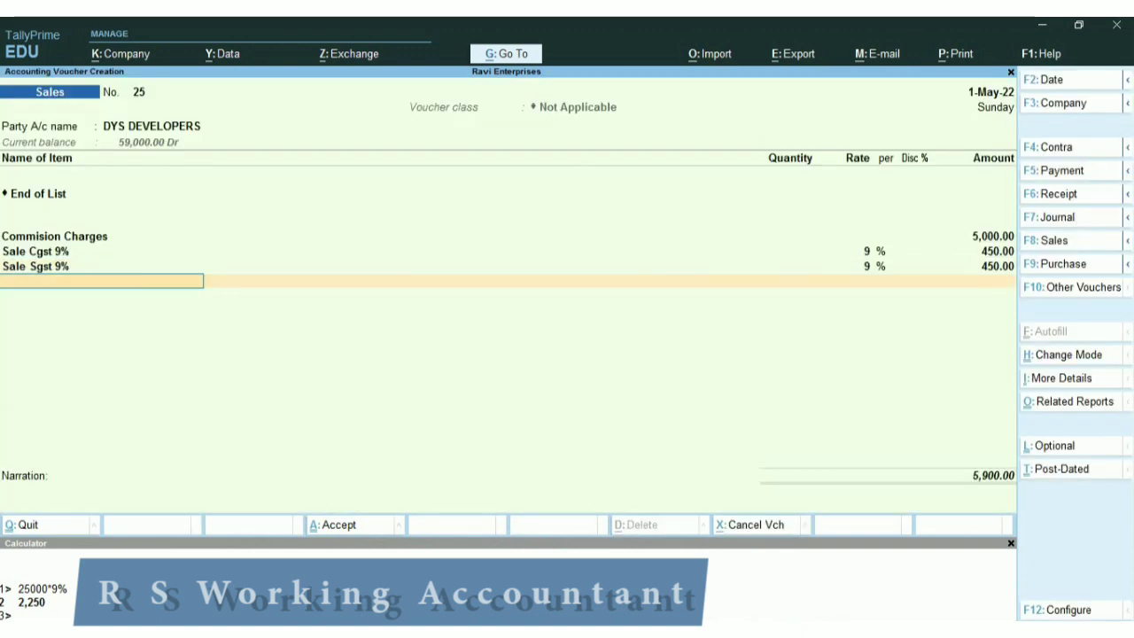
# Step: Finish the ledger list, leave the narration empty, and save the commission invoice
pyautogui.press('Return')
pyautogui.press('Return')
pyautogui.press('Return')
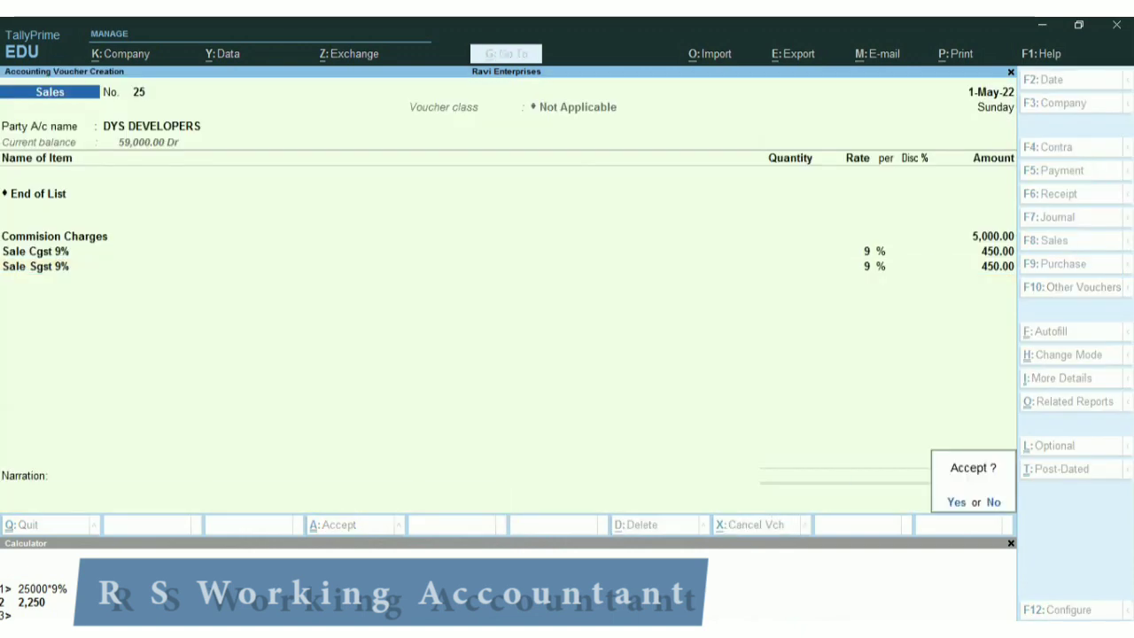
pyautogui.press('Return')
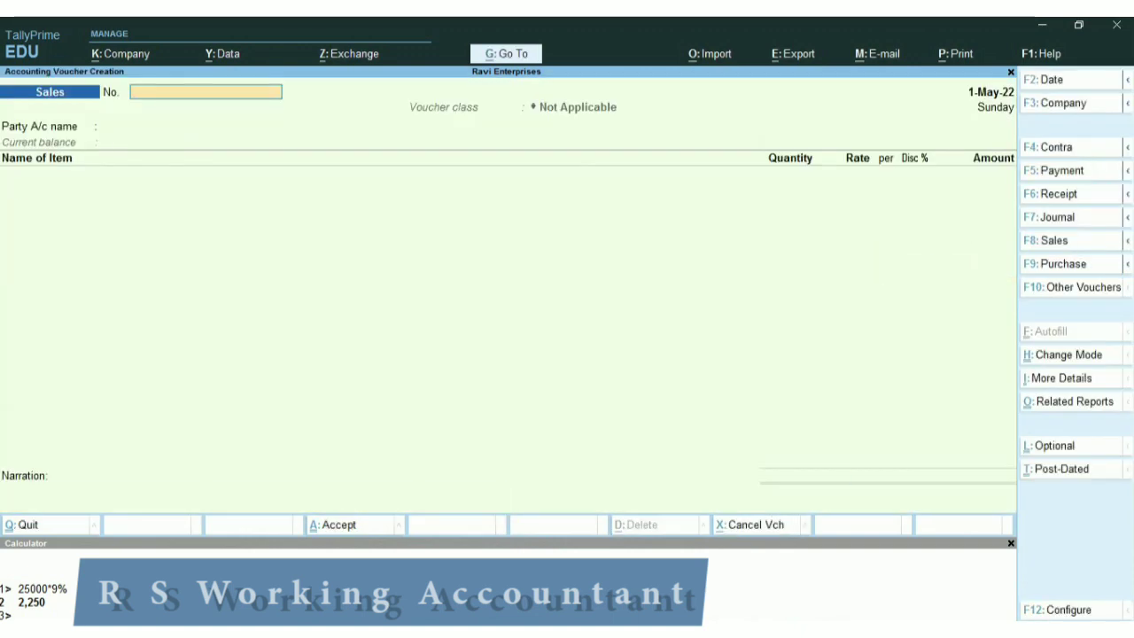
# Step: Check the Installation Charges example in the Excel worksheet and return to the blank sales voucher in TallyPrime
pyautogui.hotkey('alt', 'Tab')
pyautogui.press('Down')
pyautogui.press('Down')
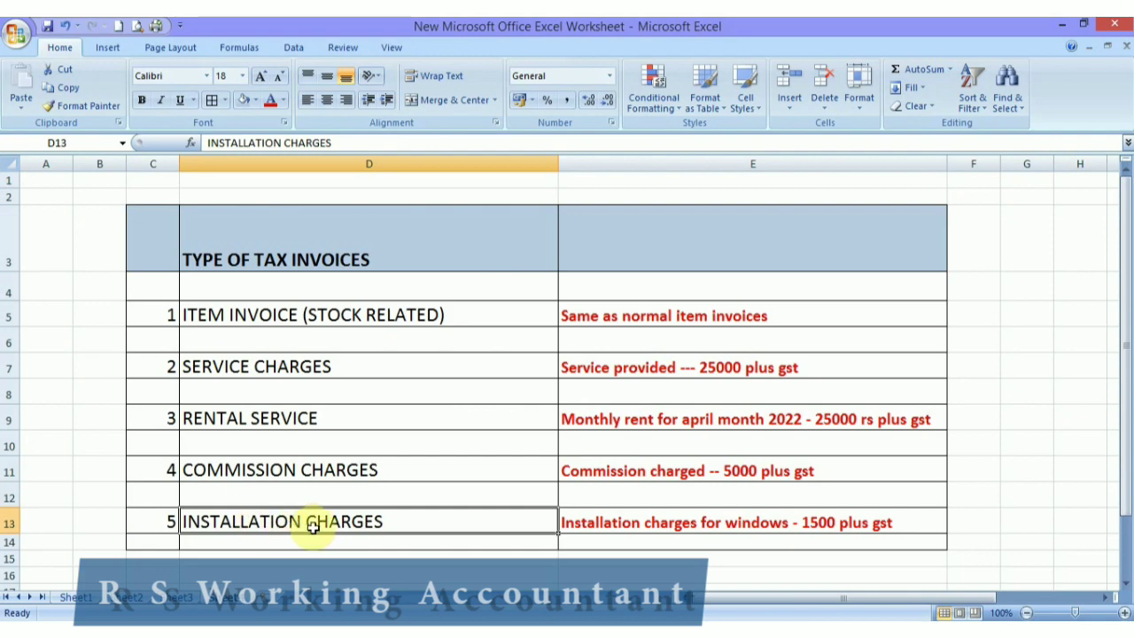
pyautogui.hotkey('alt', 'Tab')
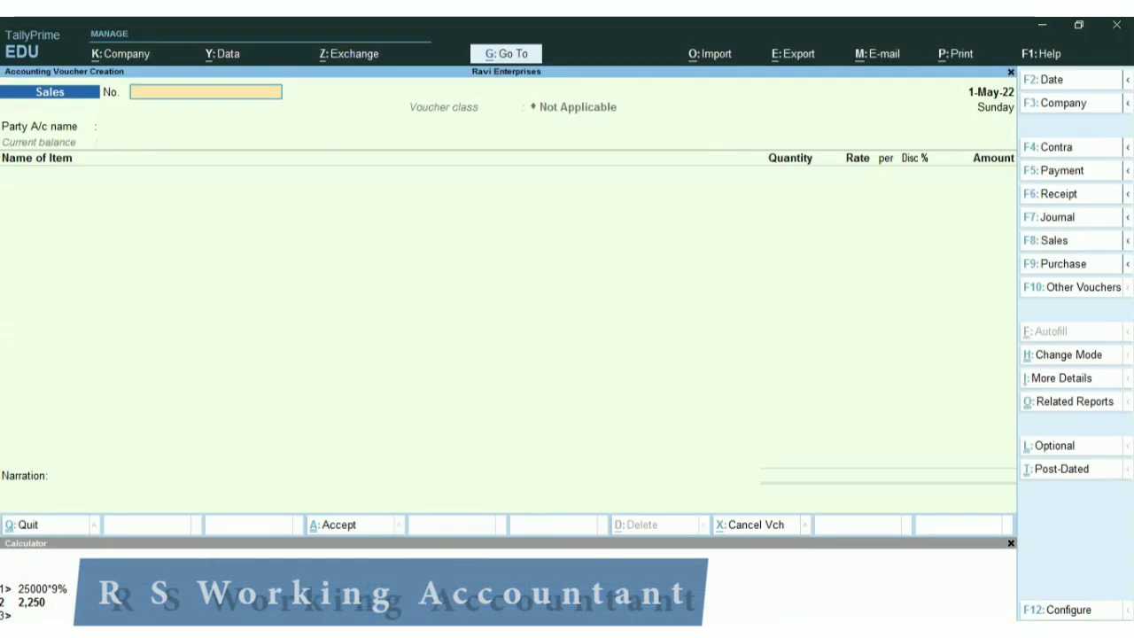
pyautogui.hotkey('alt', 'Tab')
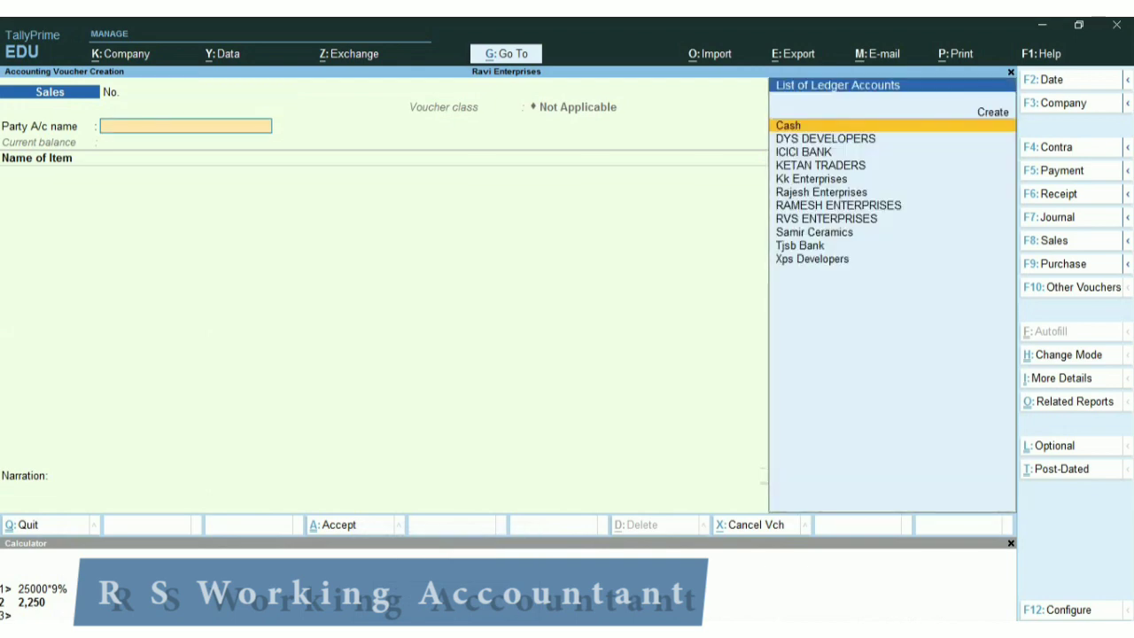
# Step: Enter 26 as the number of the new sales voucher and move on to the party name
pyautogui.press('BackSpace')
pyautogui.write('26')
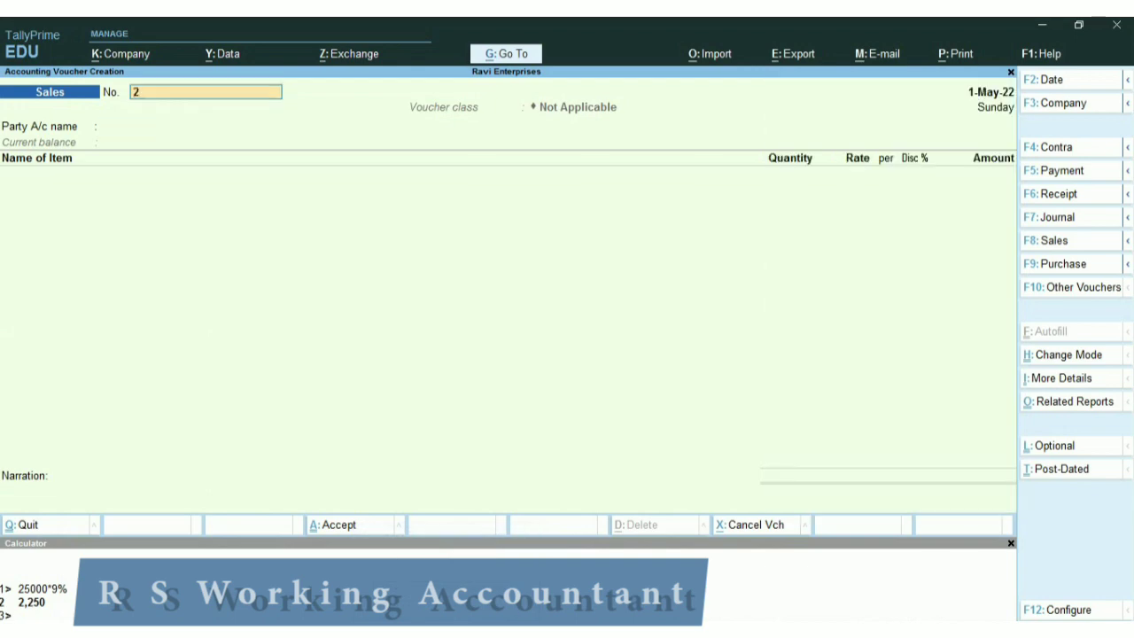
pyautogui.press('Return')
pyautogui.press('Return')
pyautogui.press('Return')
pyautogui.press('Return')
pyautogui.press('Return')
pyautogui.press('Return')
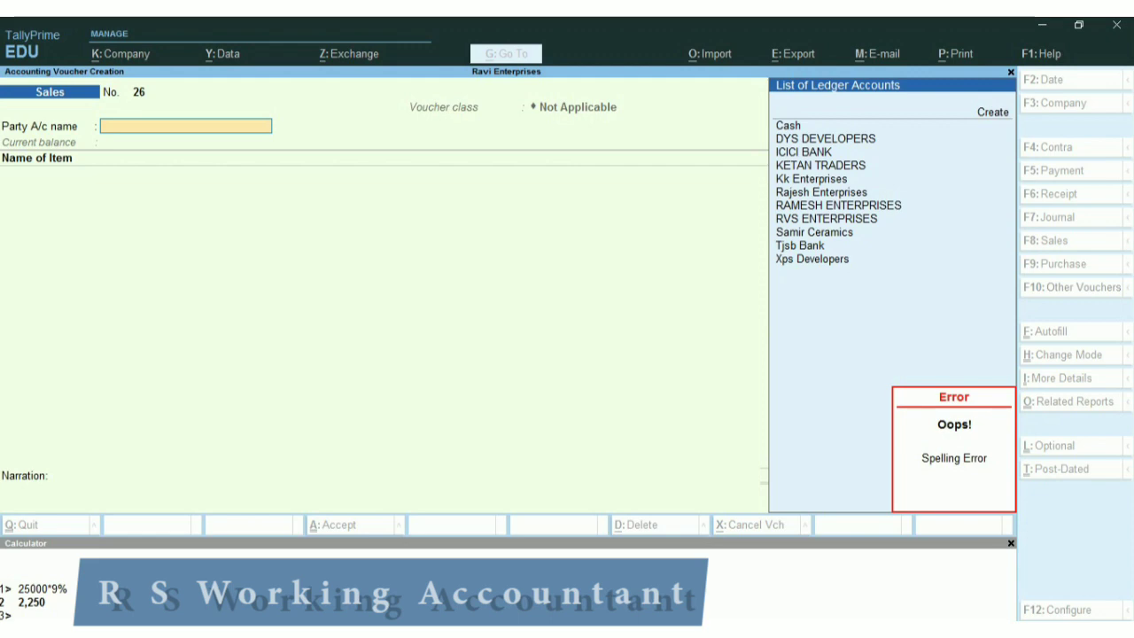
# Step: Choose DYS DEVELOPERS as the party with default dispatch and party details, and end the item list without stock items
pyautogui.write('Dys')
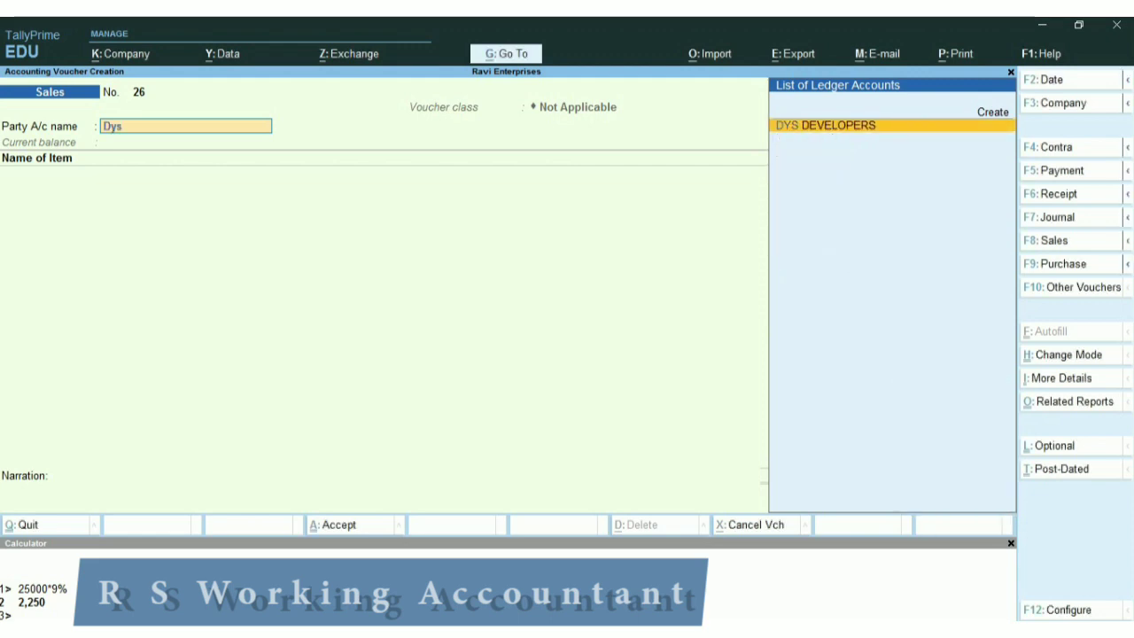
pyautogui.press('Return')
pyautogui.hotkey('ctrl', 'a')
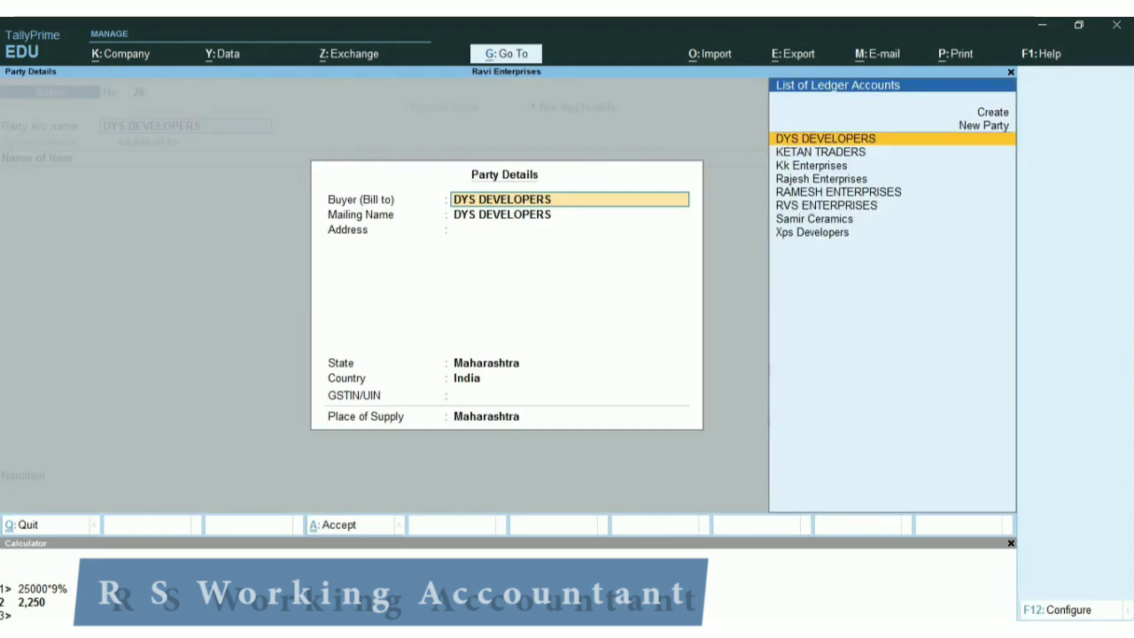
pyautogui.hotkey('ctrl', 'a')
pyautogui.press('Return')
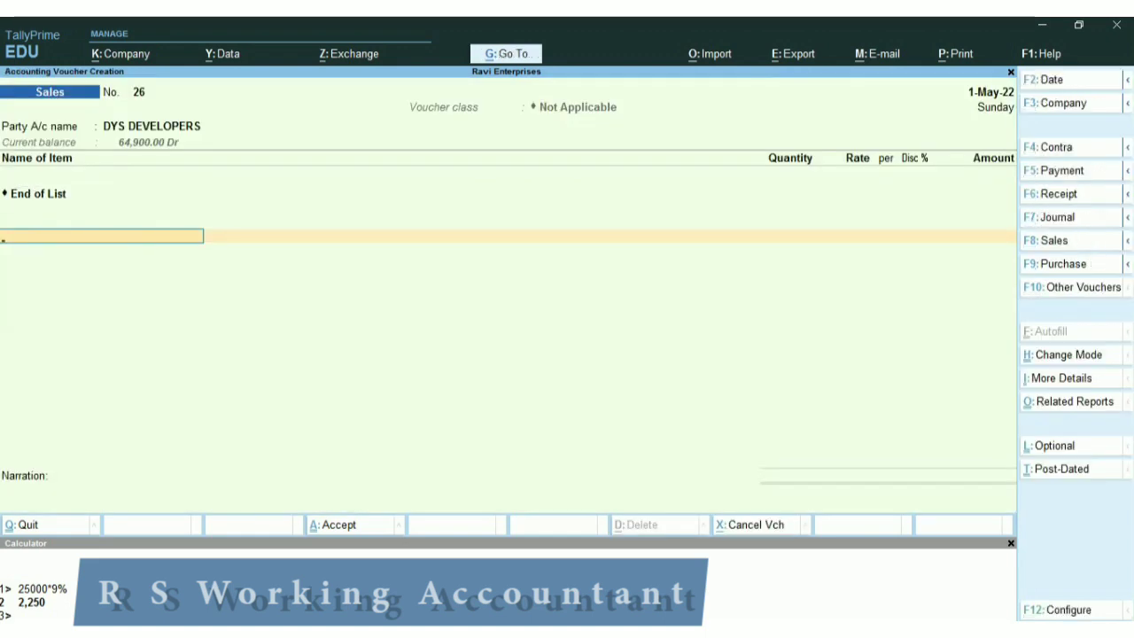
# Step: Start a new ledger from the voucher and name it Installation Charges, leaving the alias empty
pyautogui.write('I')
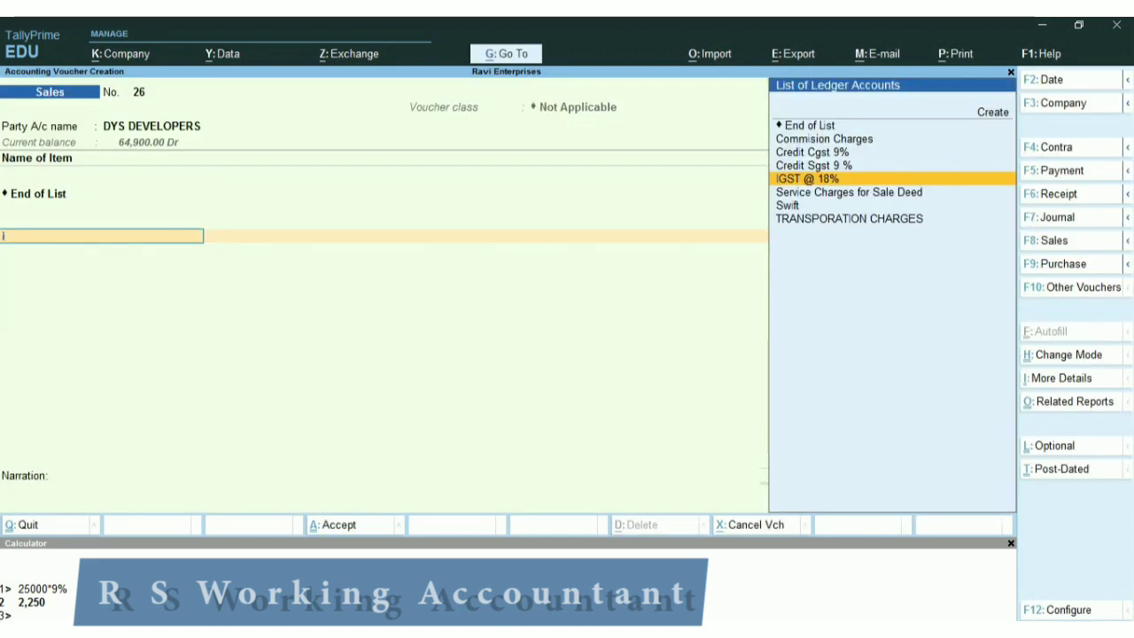
pyautogui.hotkey('alt', 'c')
pyautogui.write('I')
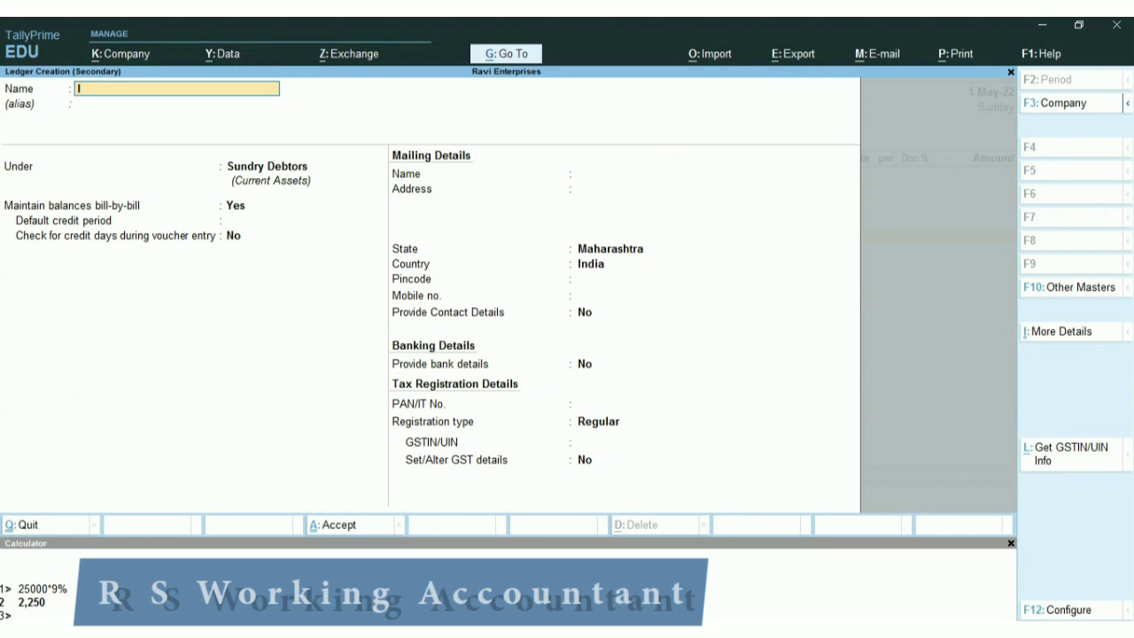
pyautogui.write('nstalal')
pyautogui.press('BackSpace')
pyautogui.press('BackSpace')
pyautogui.write('tion Charges')
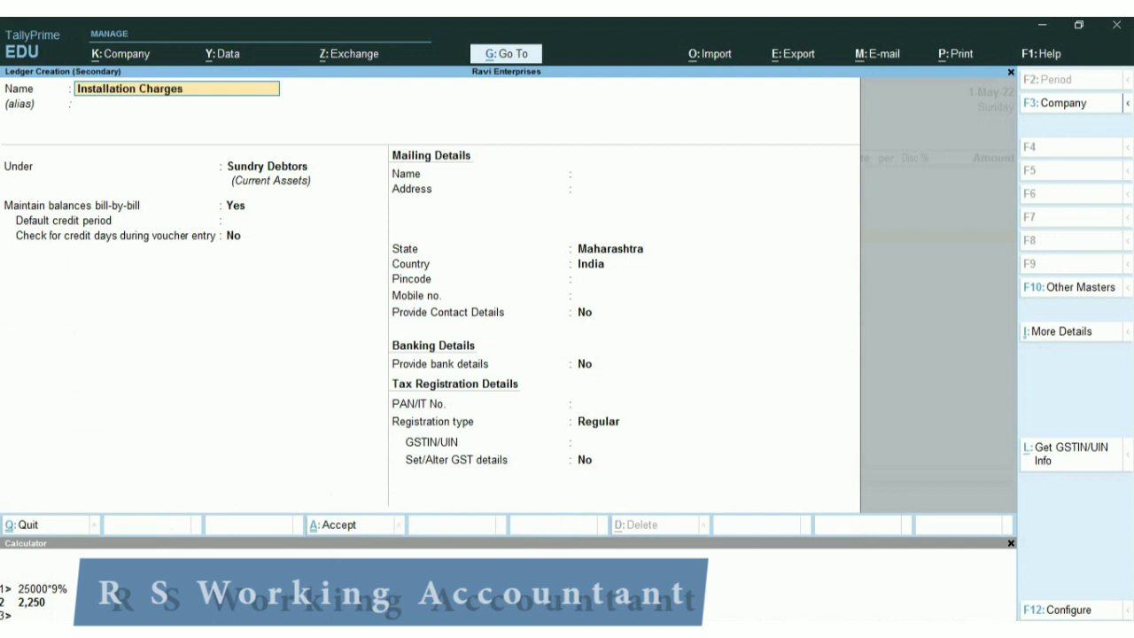
pyautogui.press('Return')
pyautogui.press('Return')
# Step: Place the Installation Charges ledger under Indirect Incomes and keep its ledger type as Not Applicable
pyautogui.write('In')
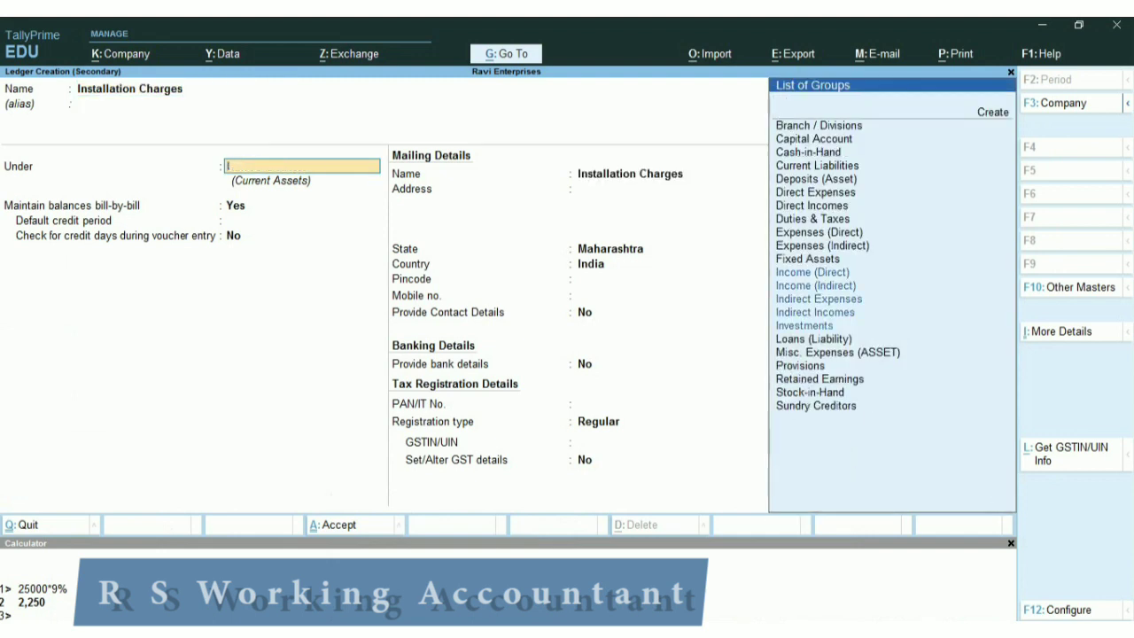
pyautogui.press('Down')
pyautogui.press('Down')
pyautogui.press('Down')
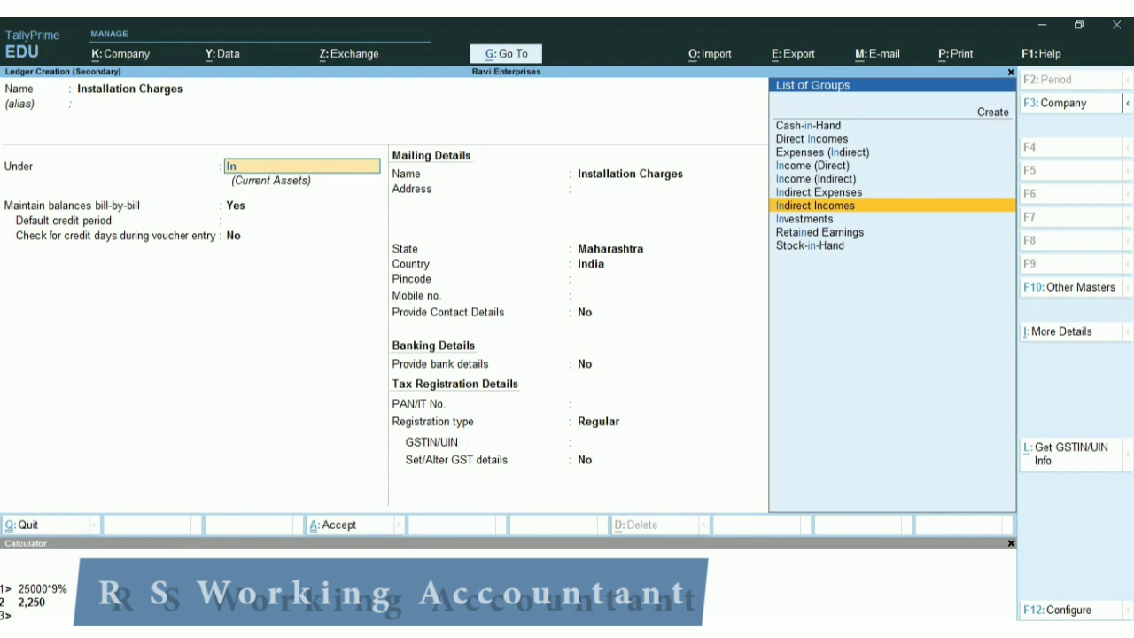
pyautogui.press('Return')
pyautogui.press('Return')
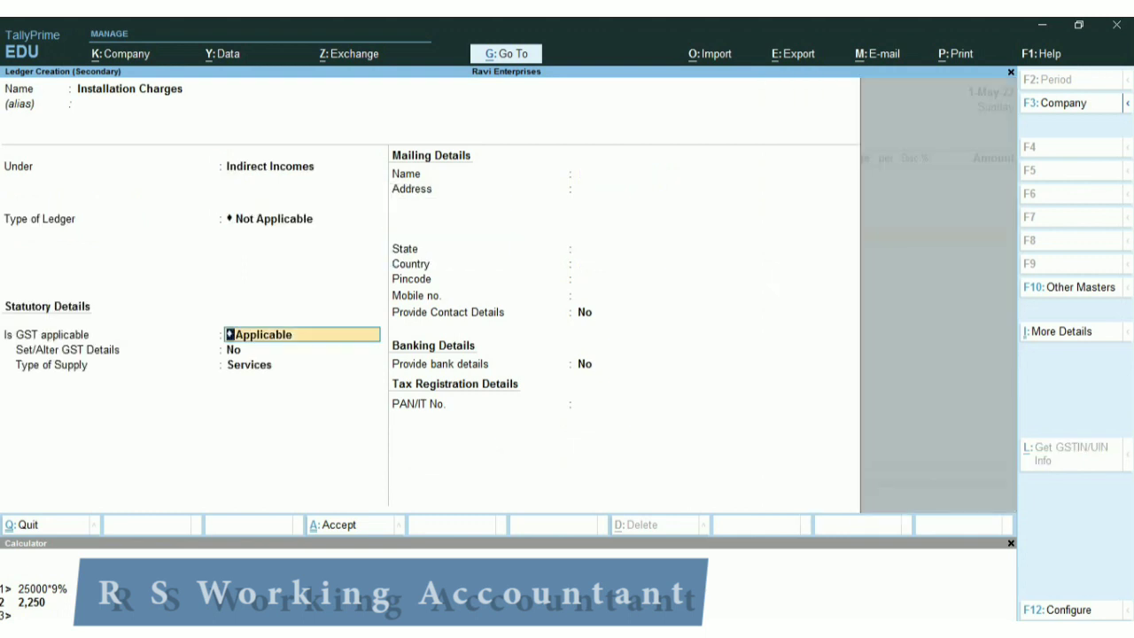
# Step: Keep GST as Applicable for the Installation Charges ledger and set Set/Alter GST Details to Yes
pyautogui.press('Down')
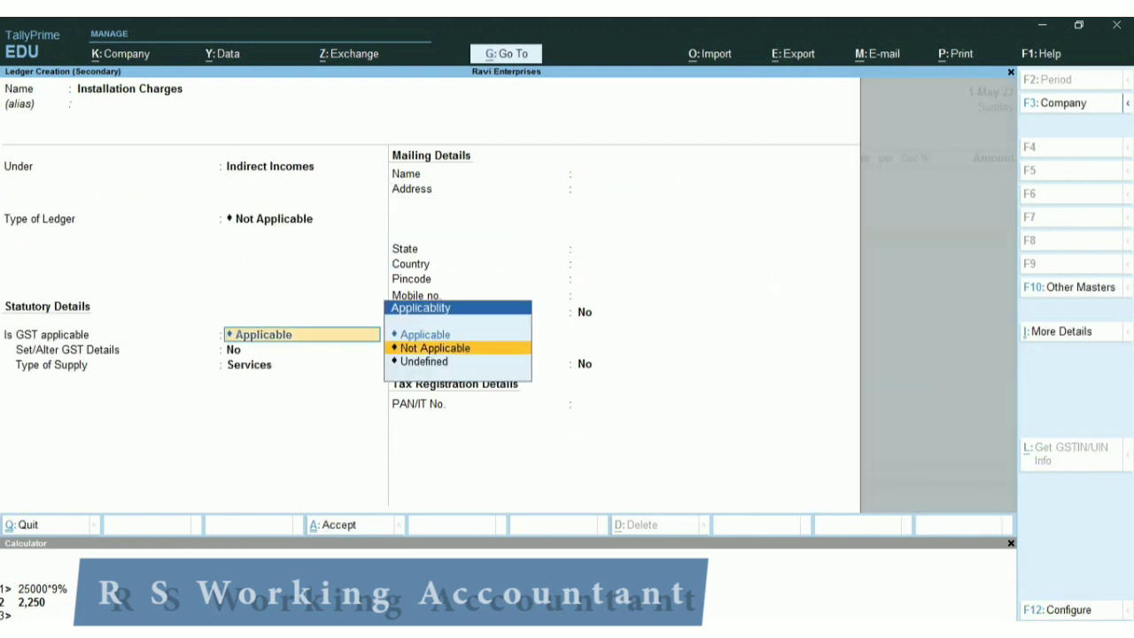
pyautogui.press('Down')
pyautogui.press('Up')
pyautogui.press('Up')
pyautogui.press('Return')
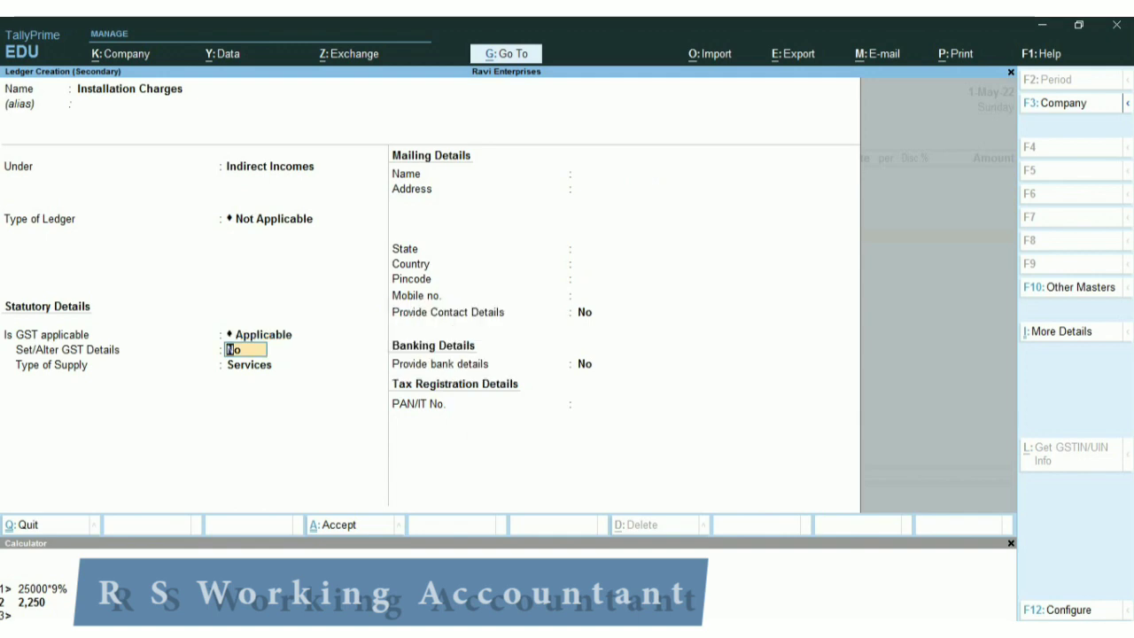
pyautogui.write('y')
pyautogui.press('Return')
# Step: Enter HSN/SAC 995478 in the Installation Charges ledger's GST details and set the nature of transaction to Sales Taxable
pyautogui.press('Return')
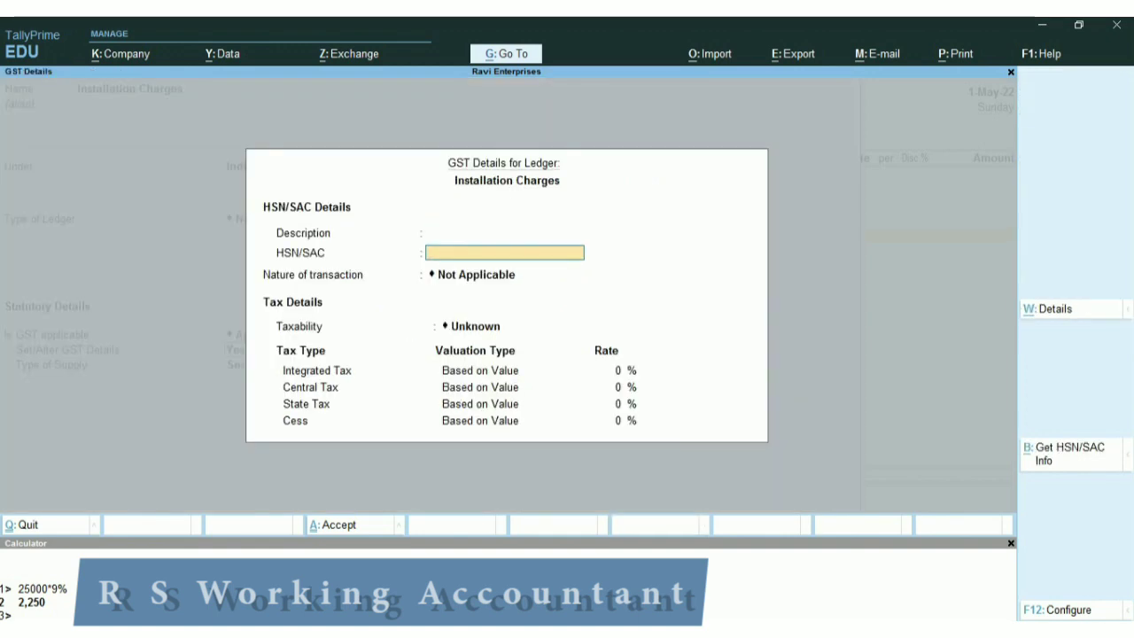
pyautogui.write('995478')
pyautogui.press('Return')
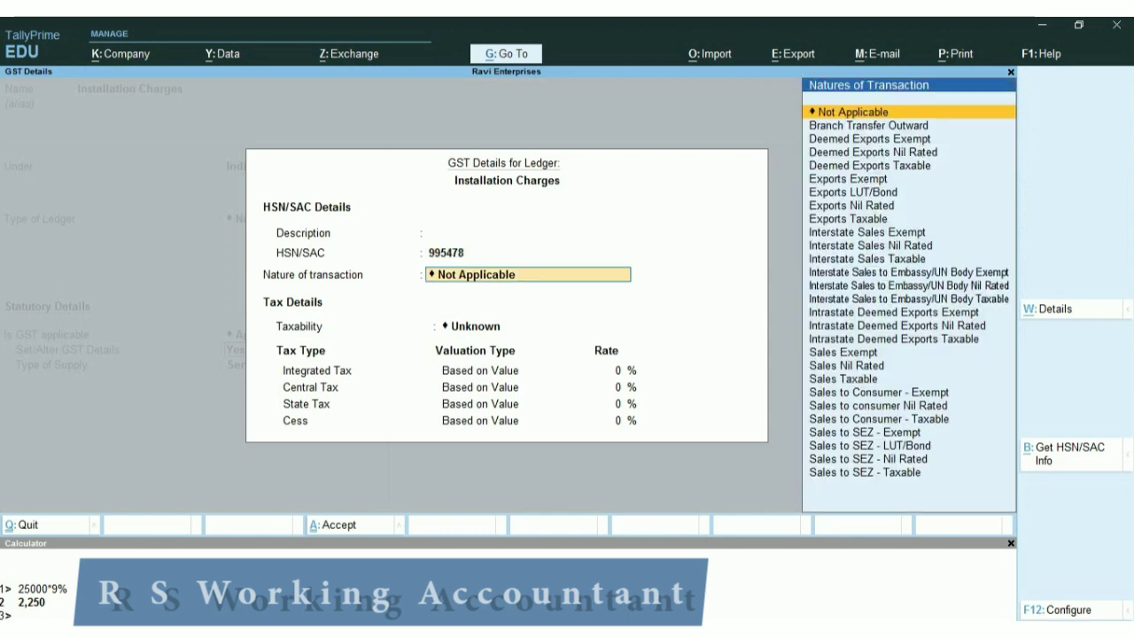
pyautogui.write('Sal')
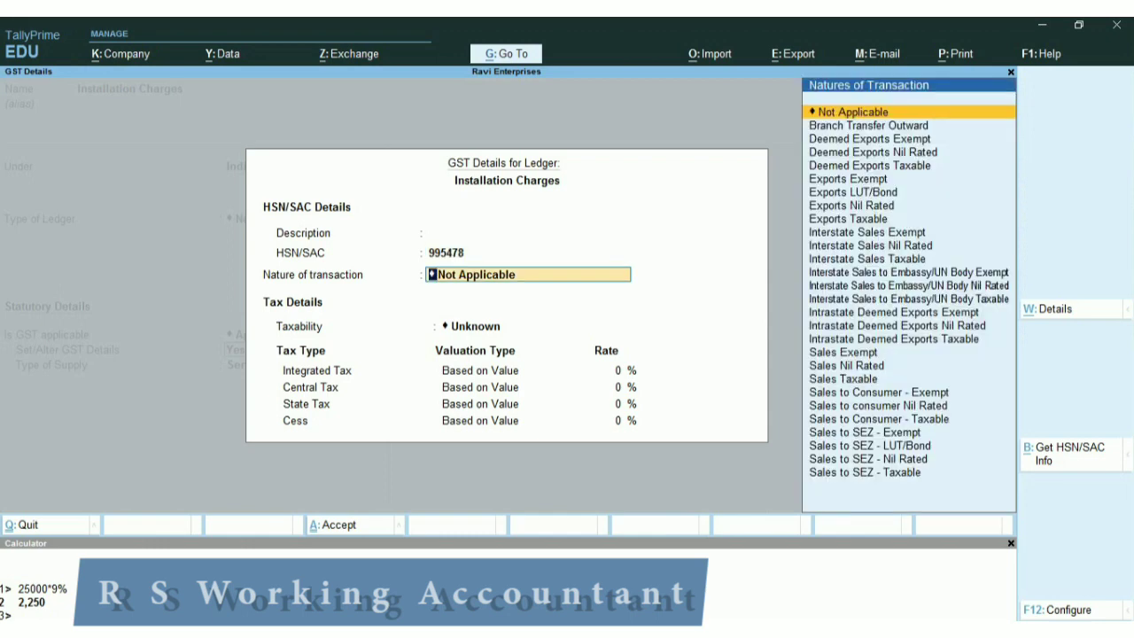
pyautogui.press('Down')
pyautogui.press('Down')
pyautogui.press('Return')
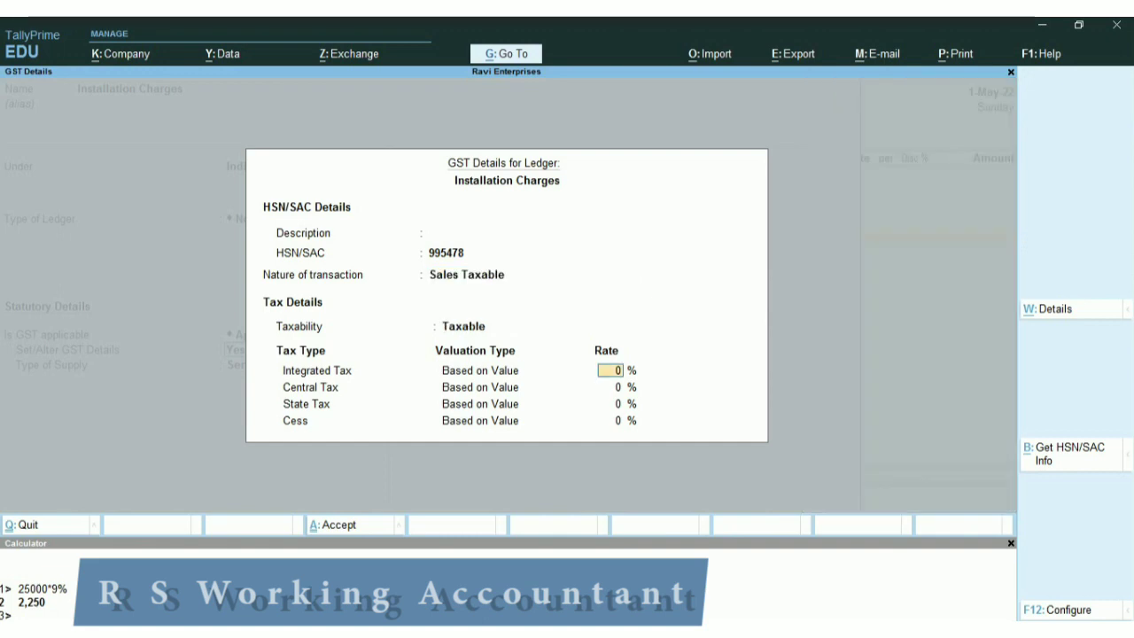
# Step: Set the integrated tax rate to 18% with no cess, and save the Installation Charges ledger with its type of supply as Services
pyautogui.write('18')
pyautogui.press('Return')
pyautogui.press('Return')
pyautogui.press('Return')
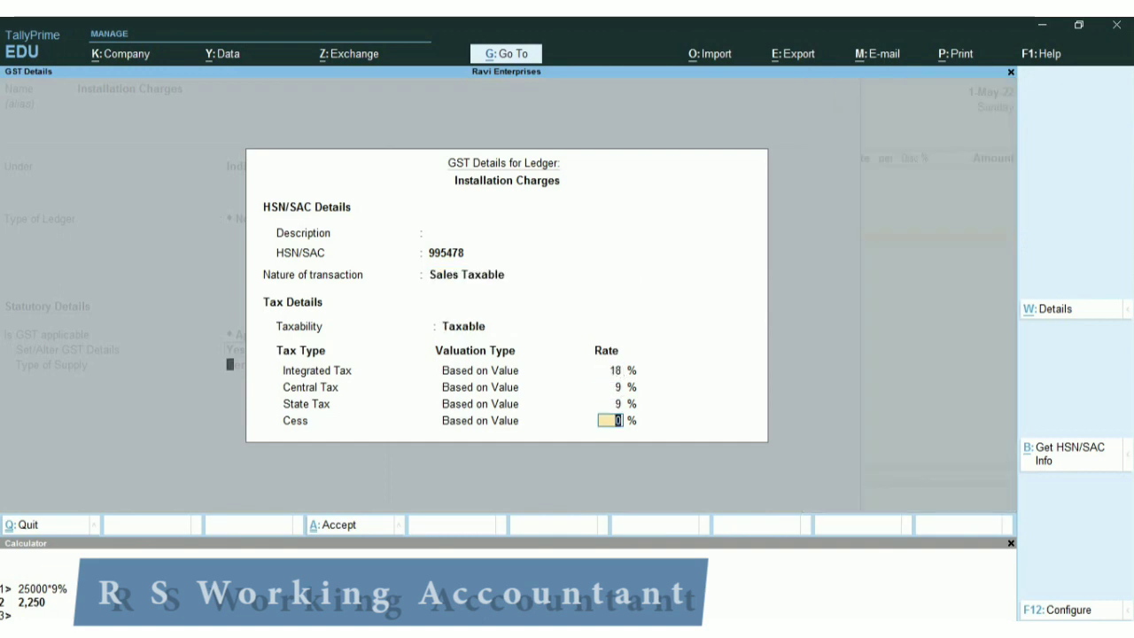
pyautogui.press('Return')
pyautogui.press('Return')
pyautogui.press('Return')
pyautogui.press('Return')
pyautogui.press('Return')
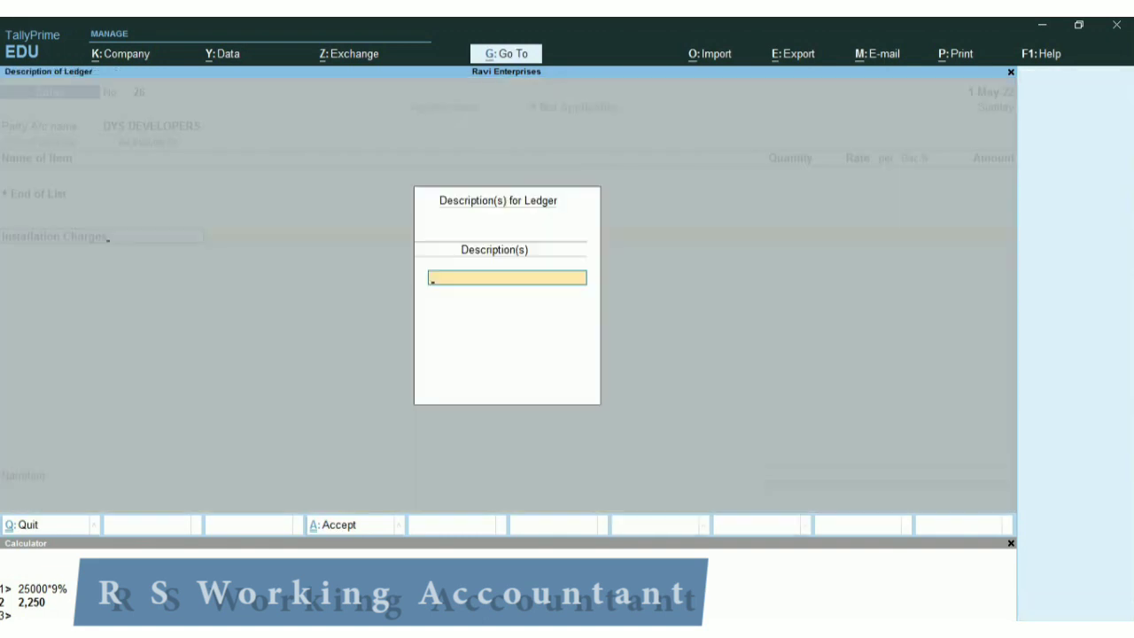
pyautogui.press('Return')
pyautogui.press('Return')
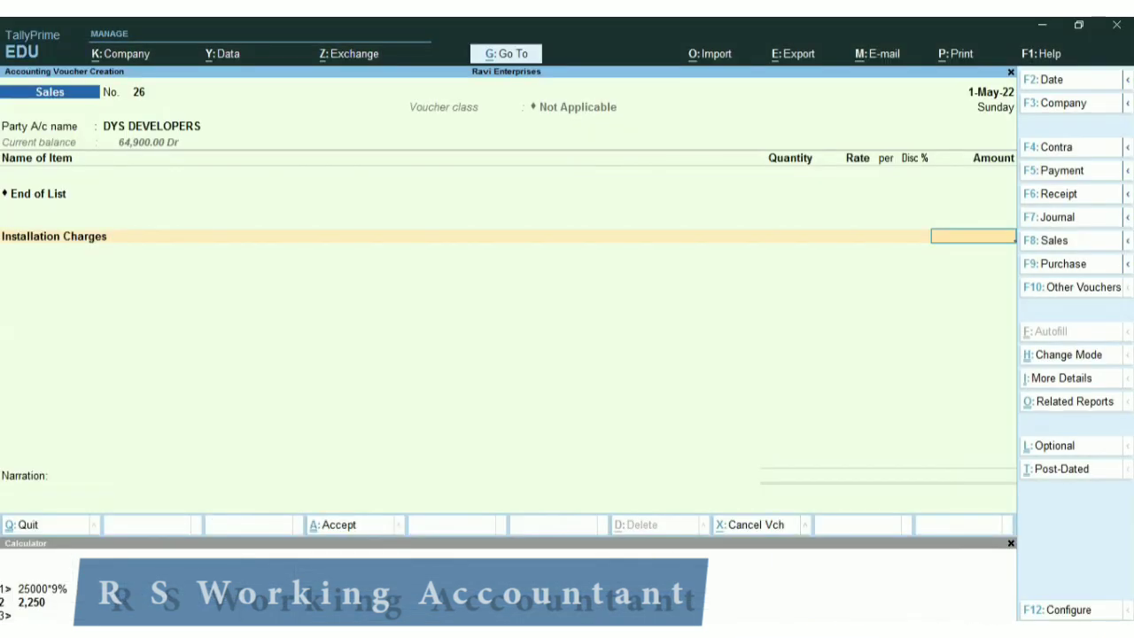
pyautogui.write('1500')
pyautogui.press('BackSpace')
pyautogui.press('BackSpace')
pyautogui.press('BackSpace')
pyautogui.press('BackSpace')
pyautogui.press('BackSpace')
pyautogui.press('BackSpace')
pyautogui.press('Return')
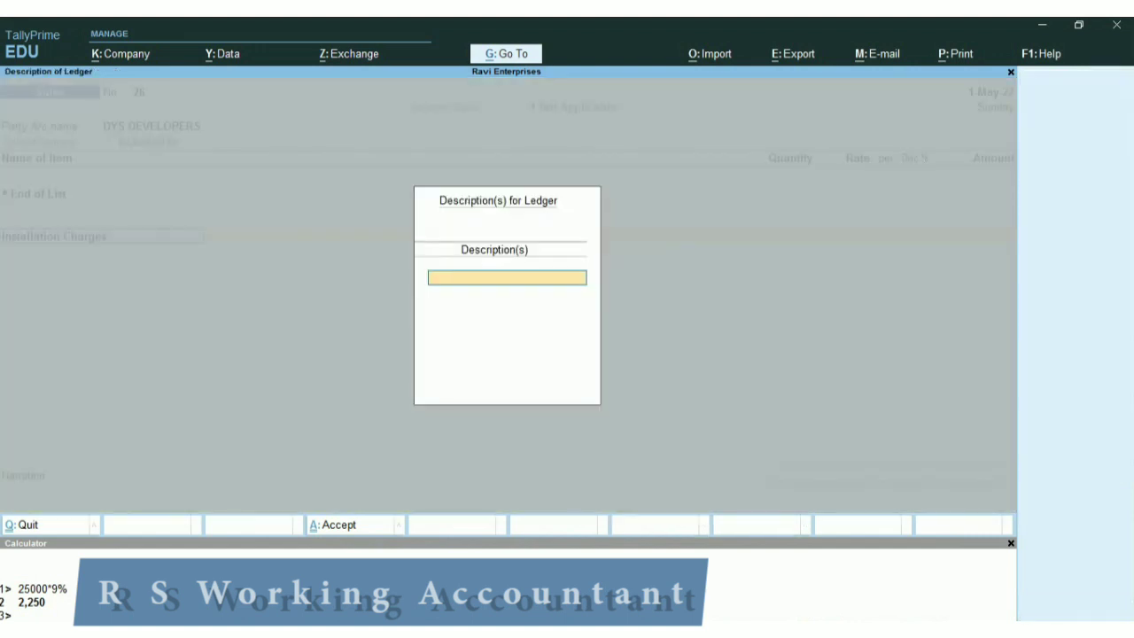
# Step: Enter "For W2-1 & W2-2 (Total 2 Nos)" as the first description line for the Installation Charges ledger
pyautogui.write('For w2')
pyautogui.write('-1 & W2-2 (Total')
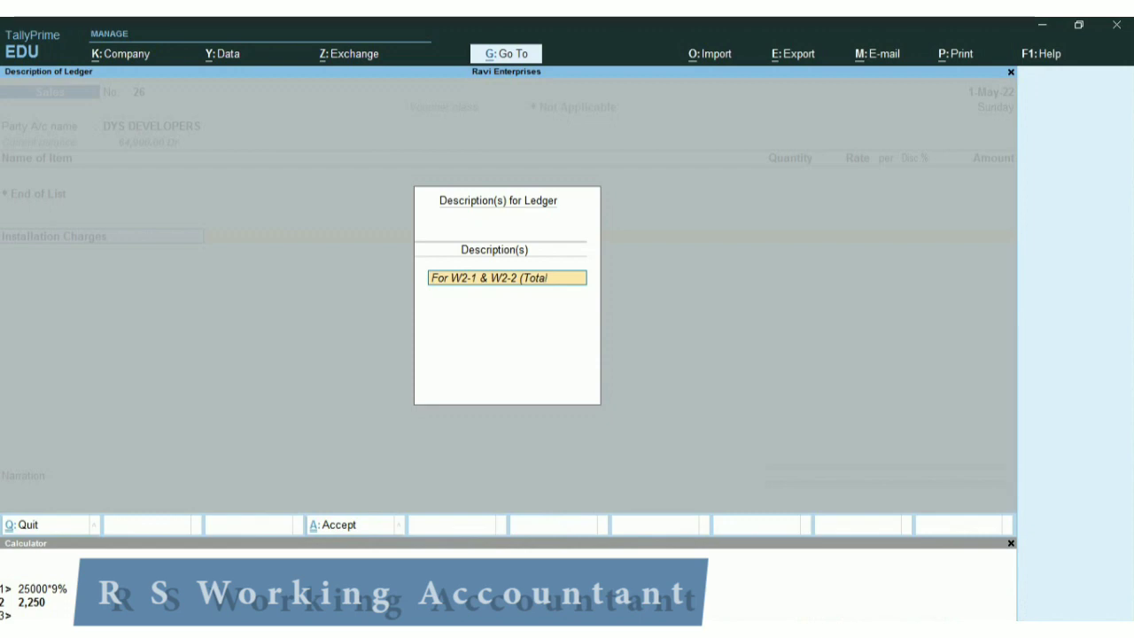
pyautogui.write(' 2 Nos)')
pyautogui.press('Return')
# Step: Add "1000 - W2-1 & 500 for W2-2" as the second description line and finish the ledger descriptions
pyautogui.write('1')
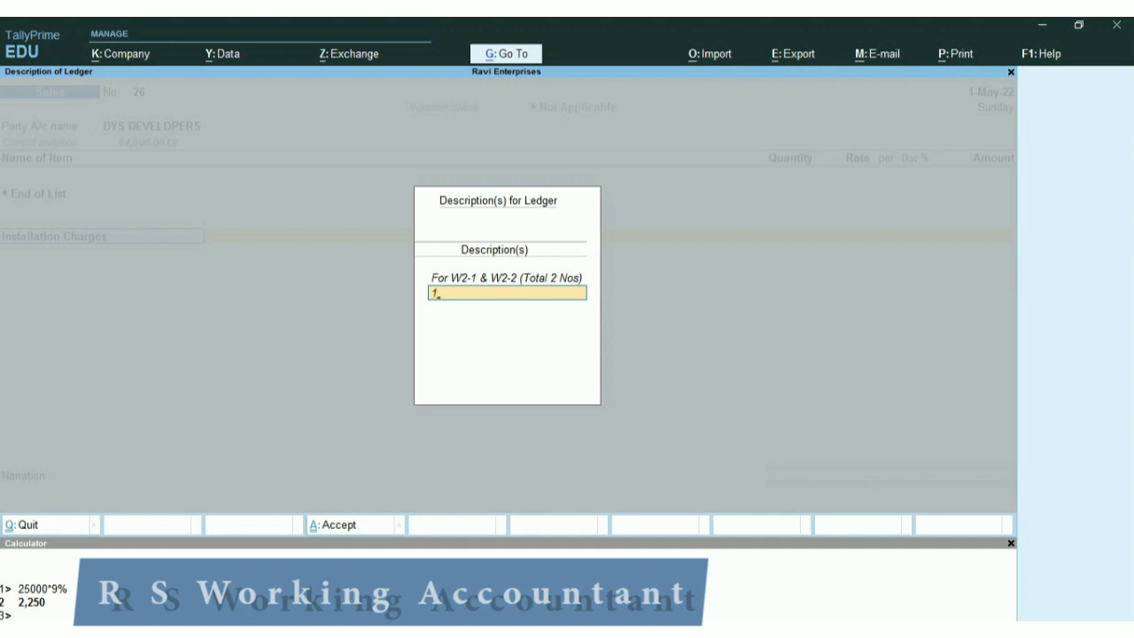
pyautogui.write('000 - W2-21')
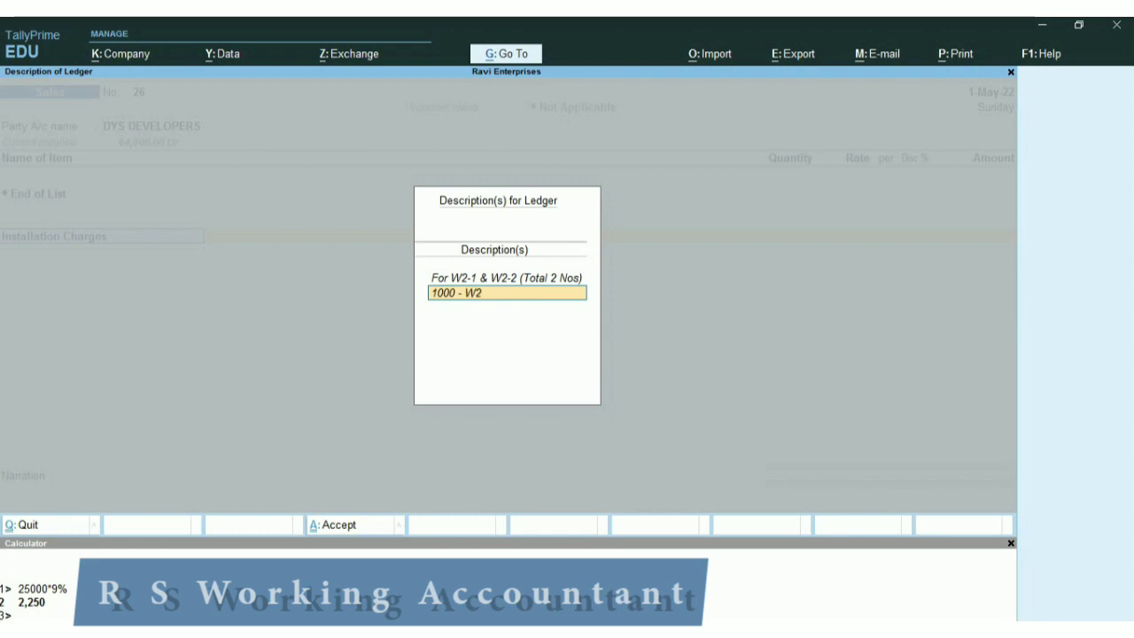
pyautogui.press('BackSpace')
pyautogui.press('BackSpace')
pyautogui.write('1 & 500 for W2-22')
pyautogui.press('BackSpace')
pyautogui.press('Return')
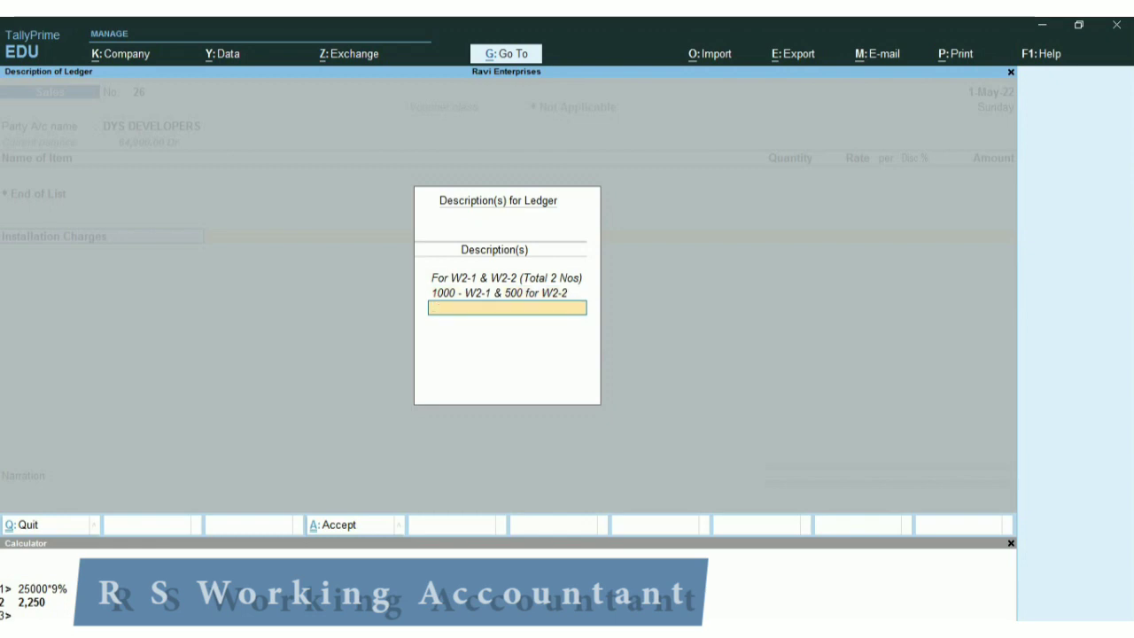
pyautogui.press('Return')
pyautogui.press('Return')
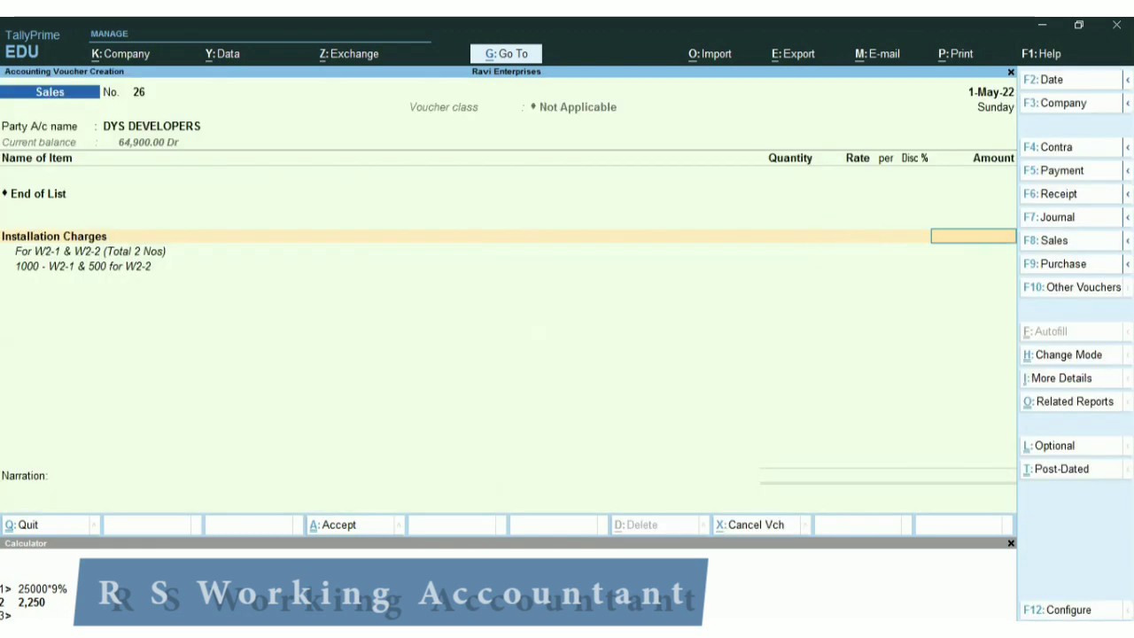
# Step: Set the Installation Charges amount to 1500 and continue to the next empty ledger line
pyautogui.write('1500')
pyautogui.press('Return')
pyautogui.press('Return')
pyautogui.press('Return')
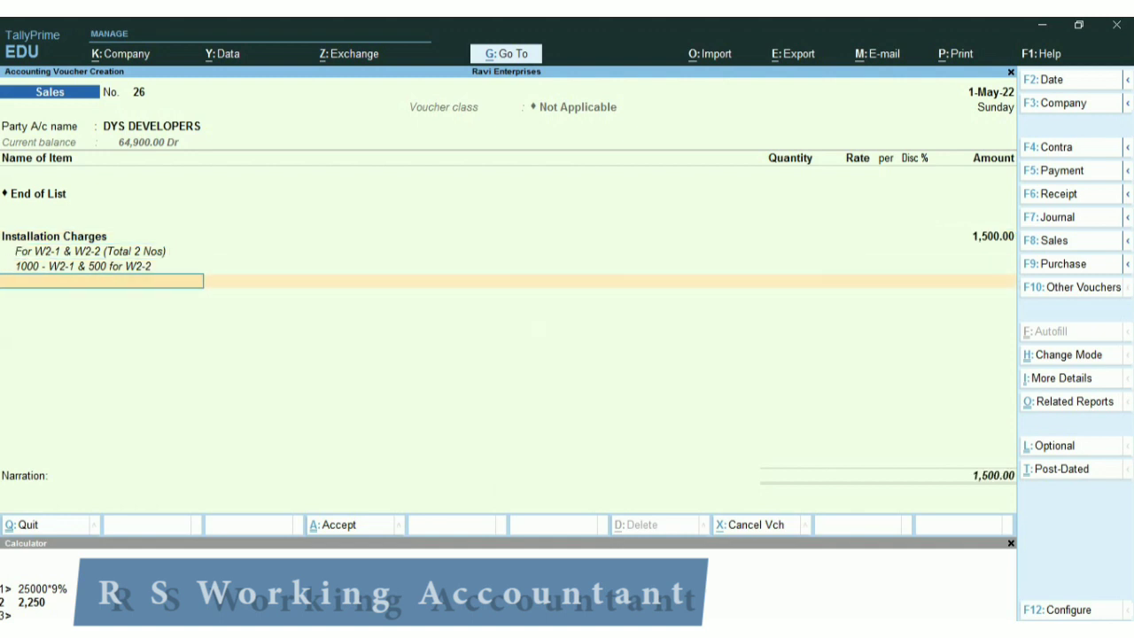
pyautogui.press('Return')
pyautogui.press('BackSpace')
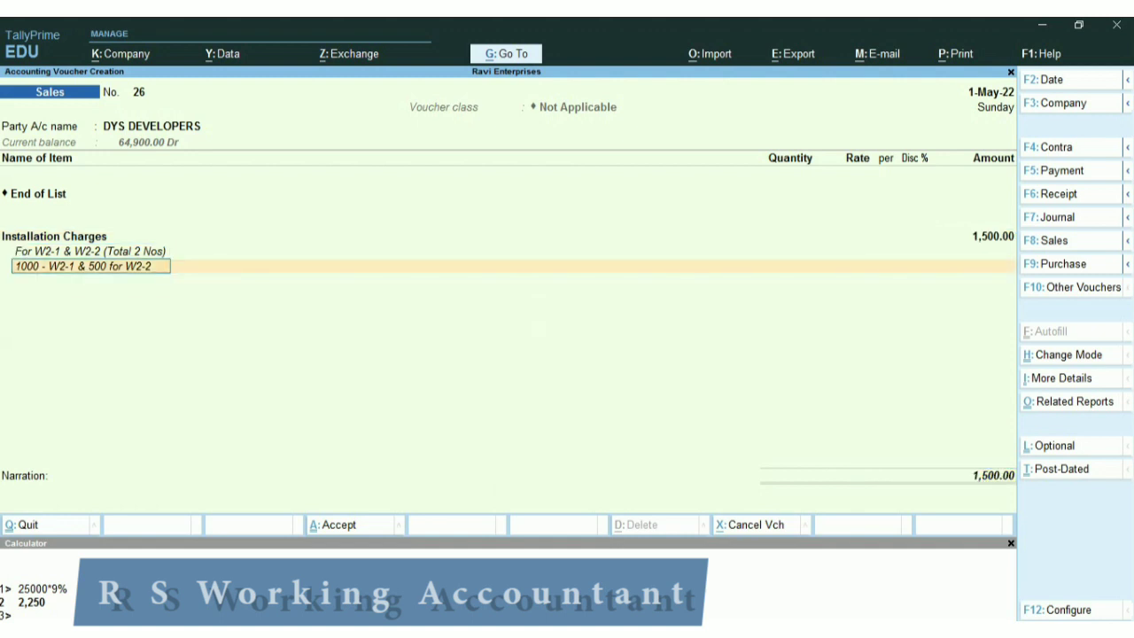
pyautogui.press('Return')
pyautogui.press('Return')
# Step: Add the Sale Cgst 9% ledger below the installation charges with its calculated tax amount
pyautogui.write('Sale')
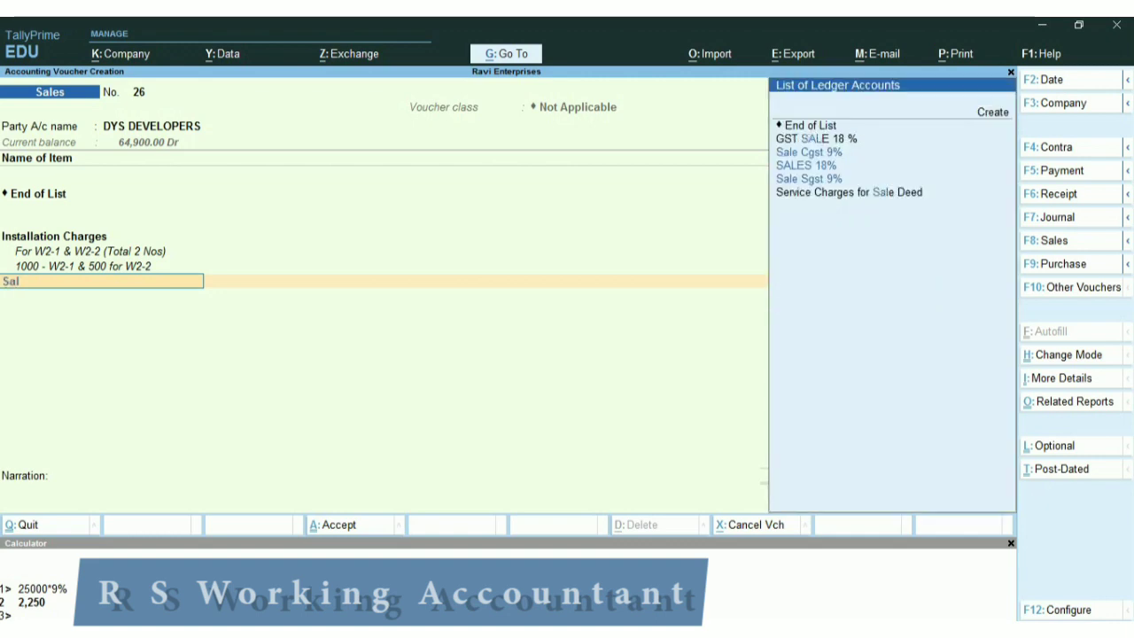
pyautogui.press('Down')
pyautogui.press('Down')
pyautogui.press('Up')
pyautogui.press('Up')
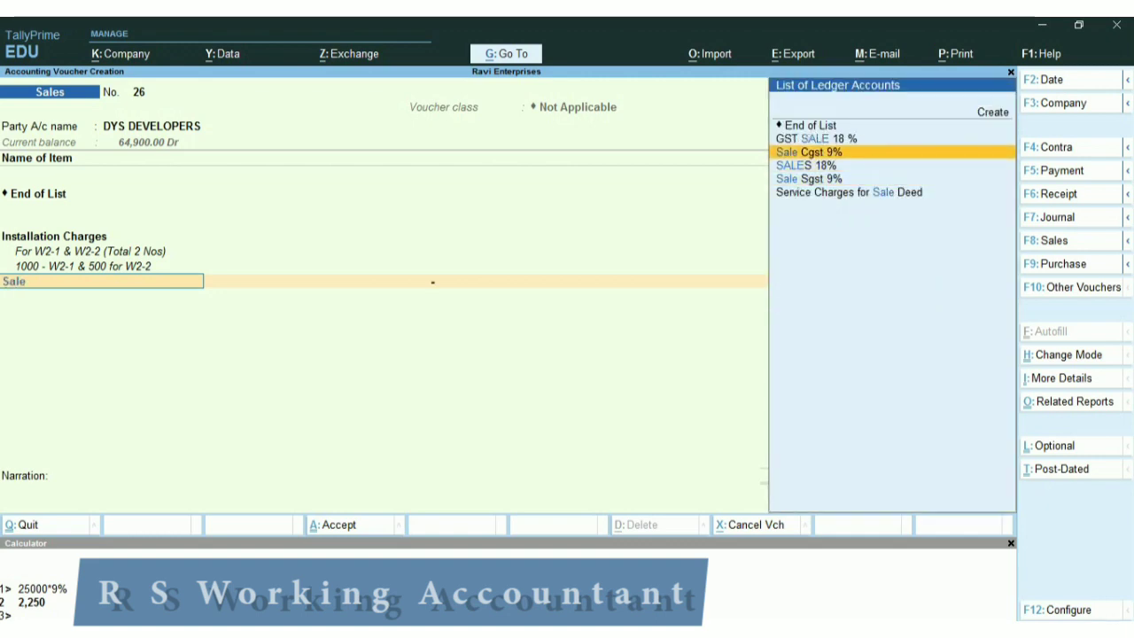
pyautogui.press('Return')
pyautogui.press('Return')
# Step: Add the Sale Sgst 9% ledger below the CGST line and accept its calculated tax amount
pyautogui.write('Sale')
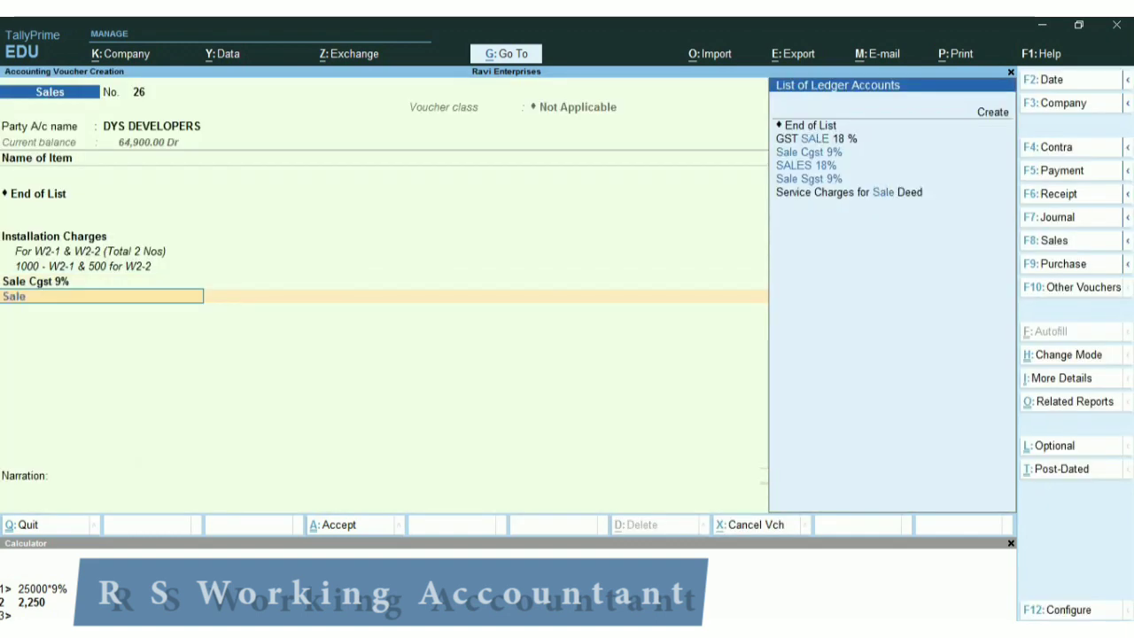
pyautogui.press('Down')
pyautogui.press('Down')
pyautogui.press('Return')
pyautogui.press('Return')
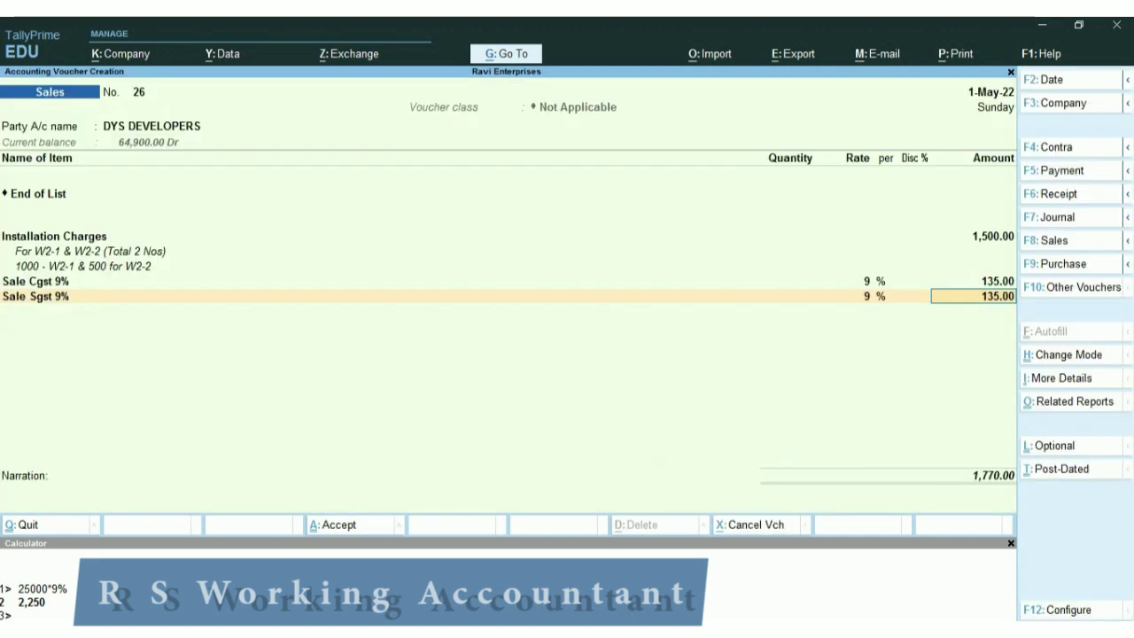
pyautogui.press('Return')
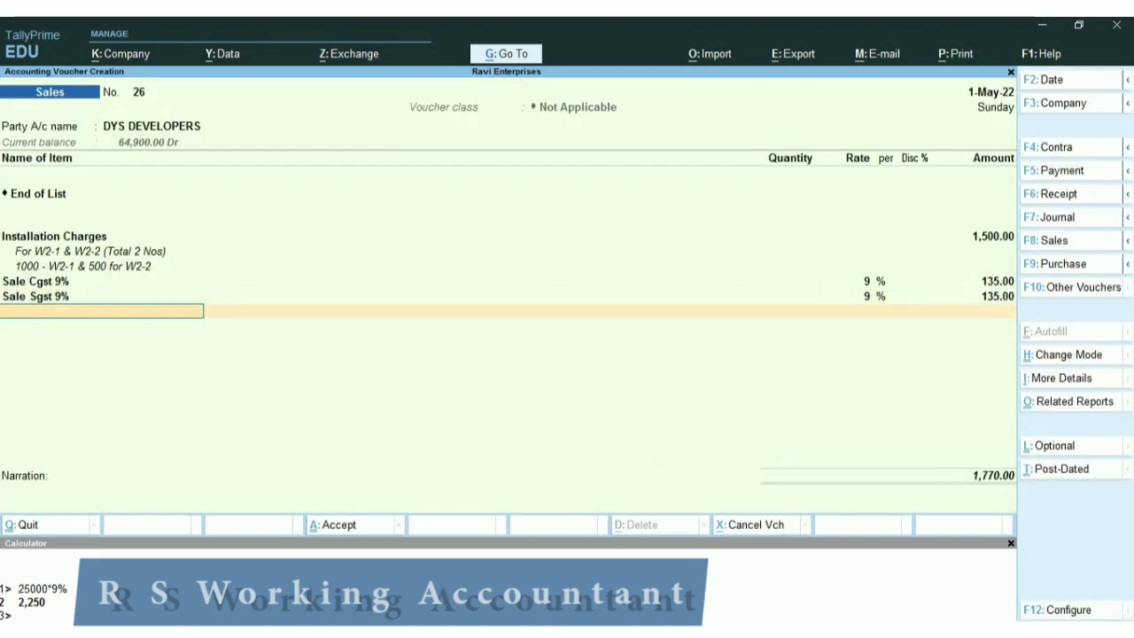
# Step: End the ledger entries and save the installation sales voucher with an empty narration
pyautogui.press('Return')
pyautogui.press('Return')
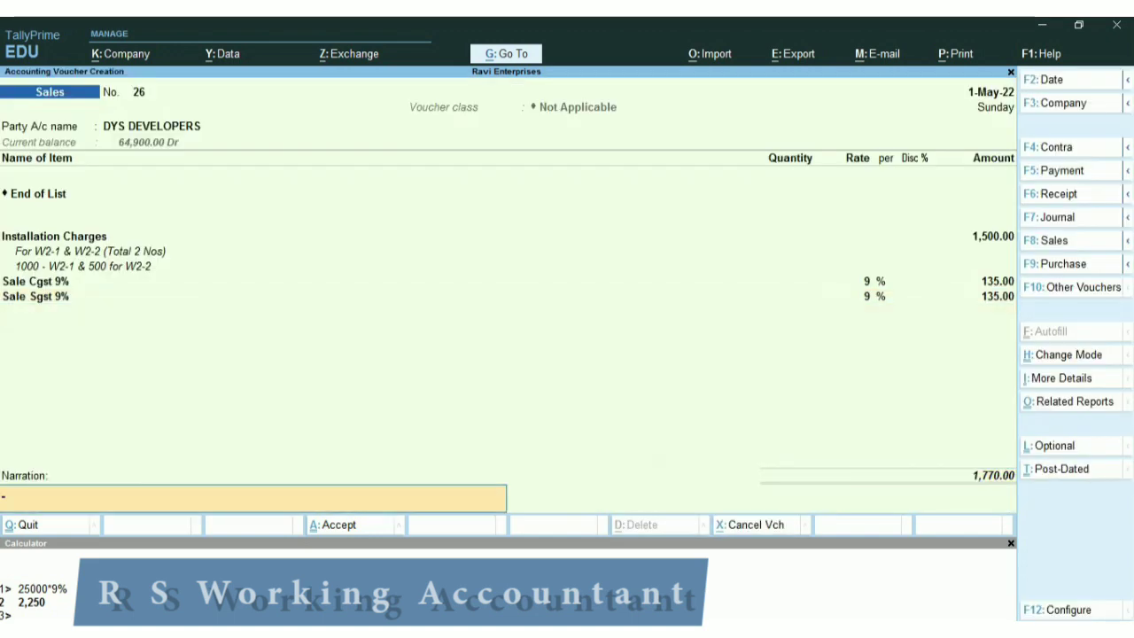
pyautogui.press('Return')
pyautogui.press('Return')
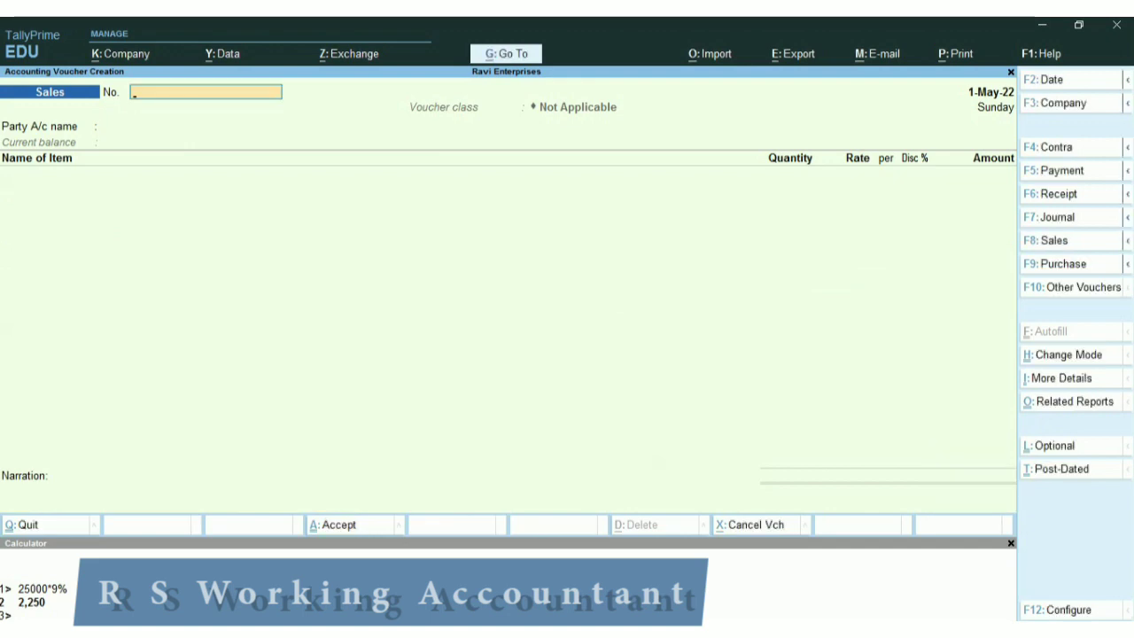
# Step: Reopen the saved installation voucher and preview its printed tax invoice, zooming in to examine the service details and GST lines
pyautogui.press('pageup')
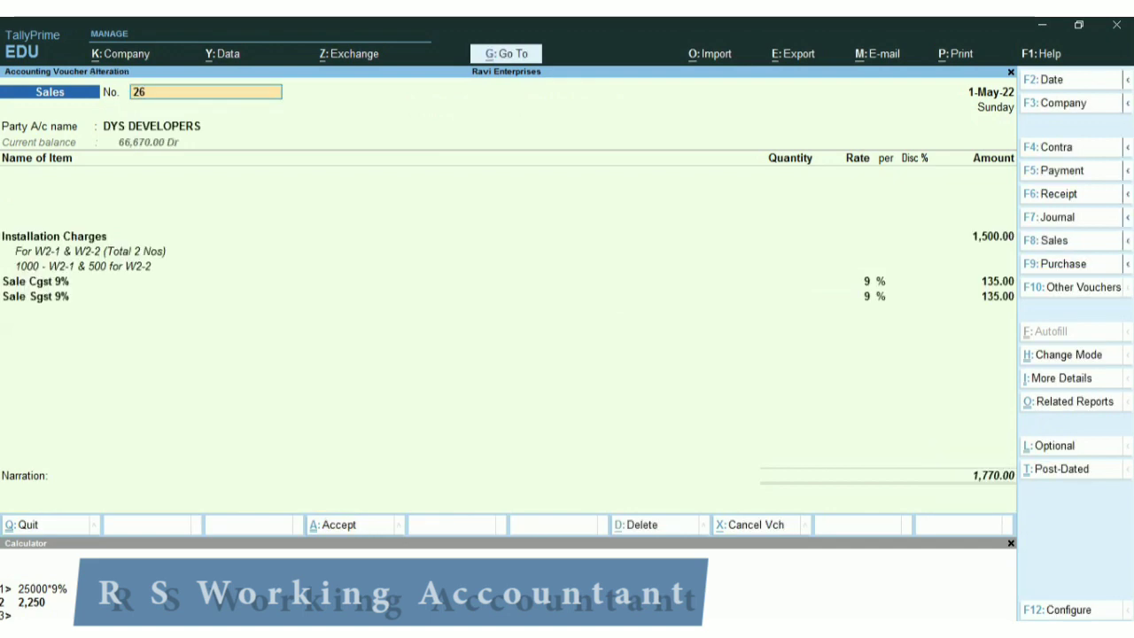
pyautogui.hotkey('ctrl', 'p')
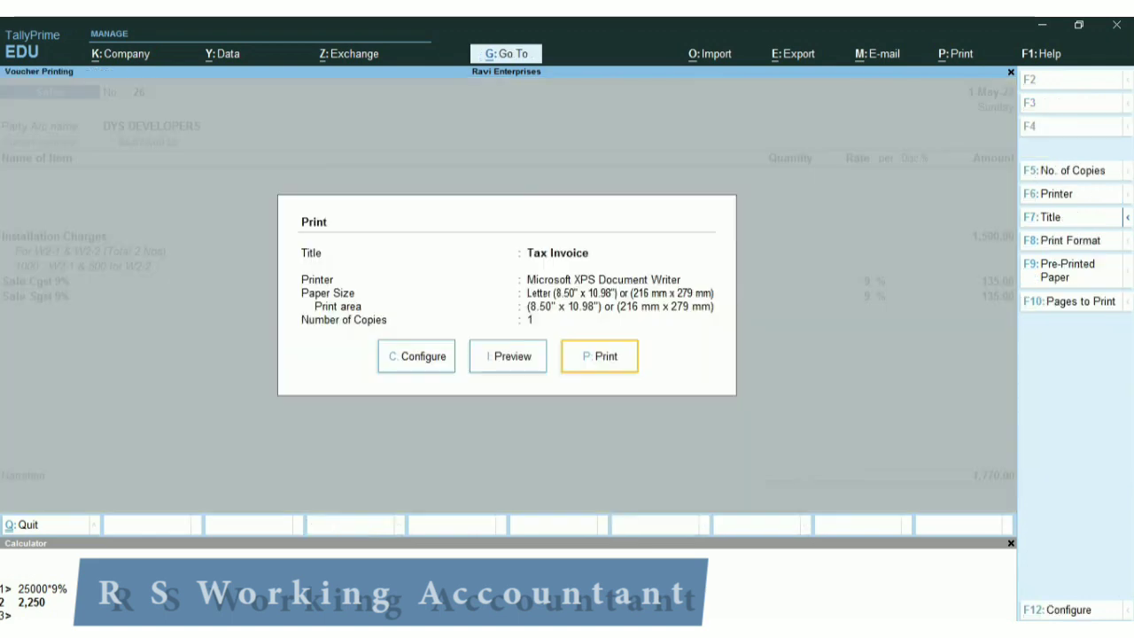
pyautogui.click(515, 360)
pyautogui.press('Return')
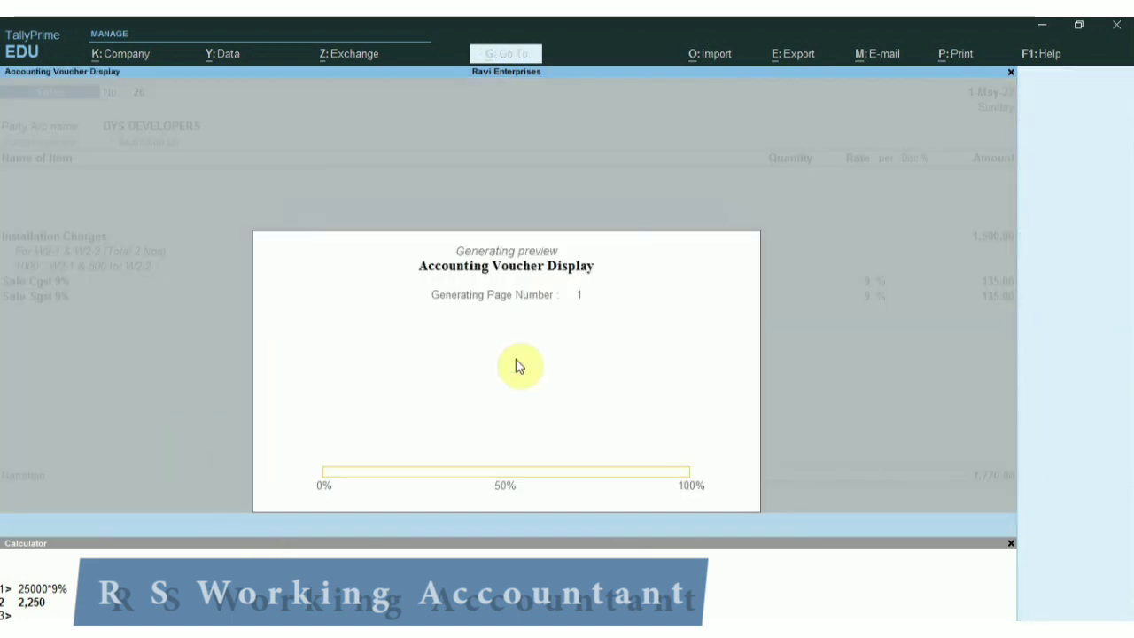
pyautogui.press('Return')
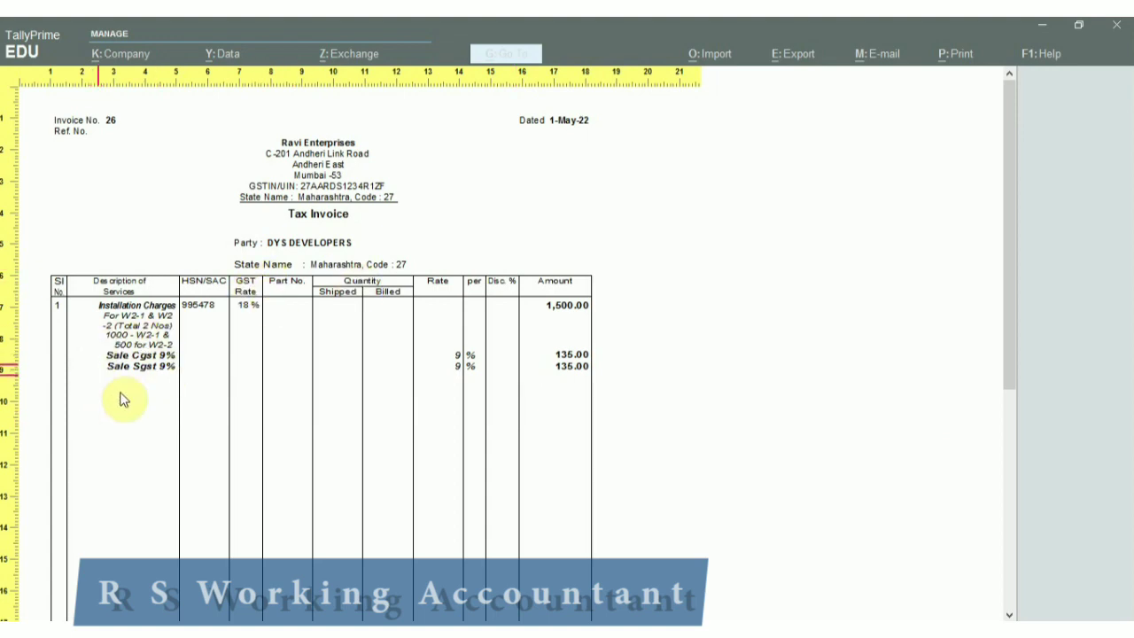
pyautogui.press('Return')
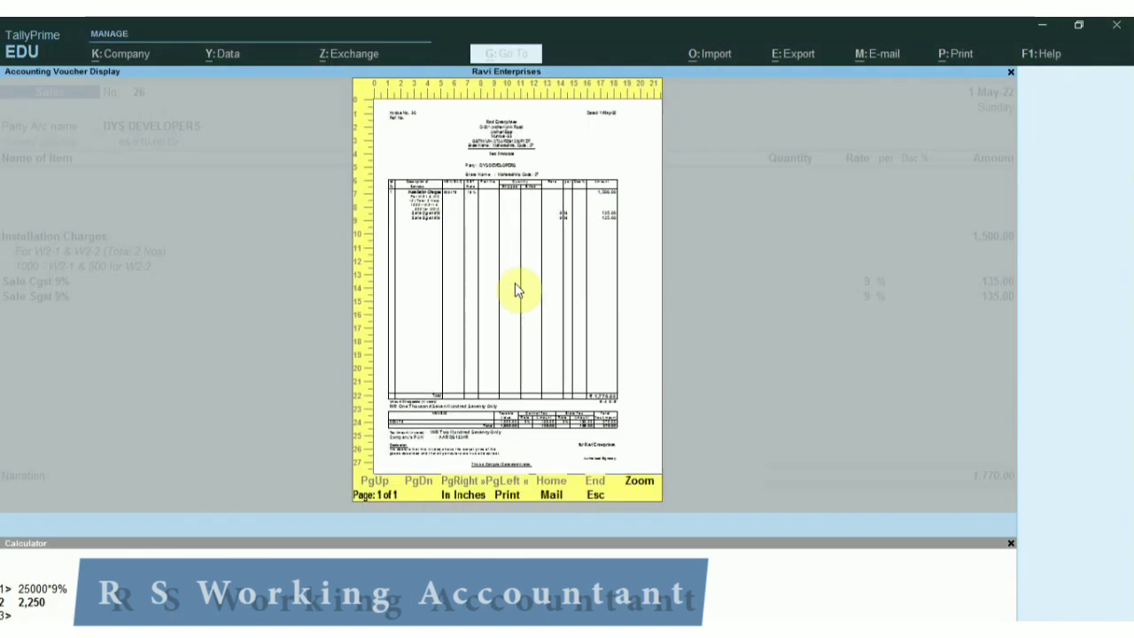
# Step: Close the invoice preview and switch to the Excel worksheet listing the types of tax invoices
pyautogui.press('Escape')
pyautogui.press('Escape')
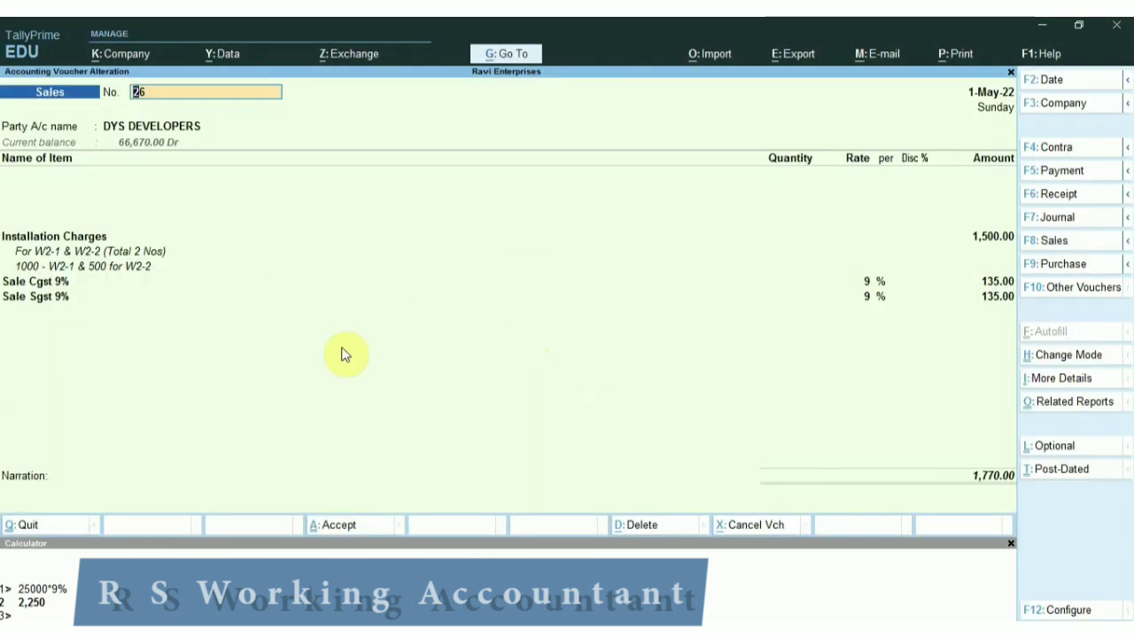
pyautogui.press('Escape')
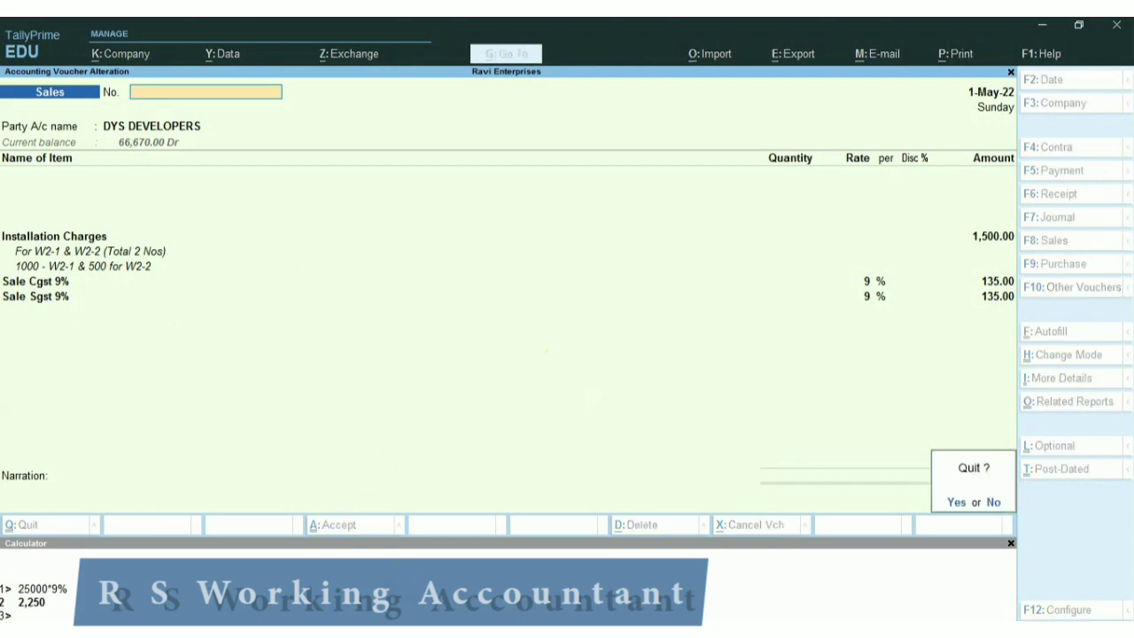
pyautogui.hotkey('alt', 'Tab')
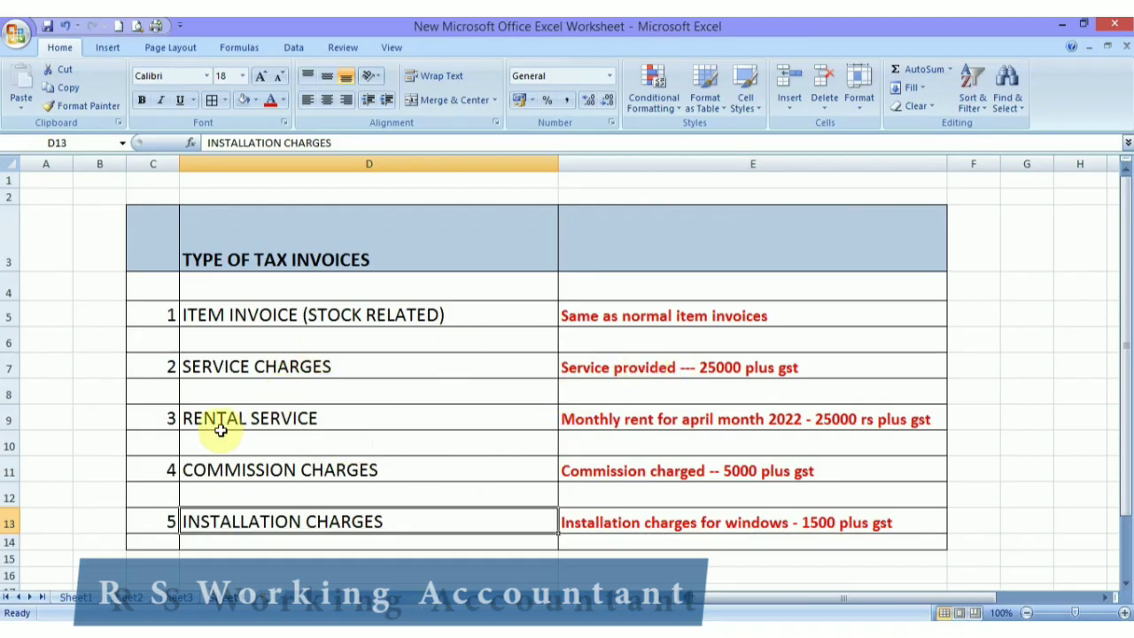